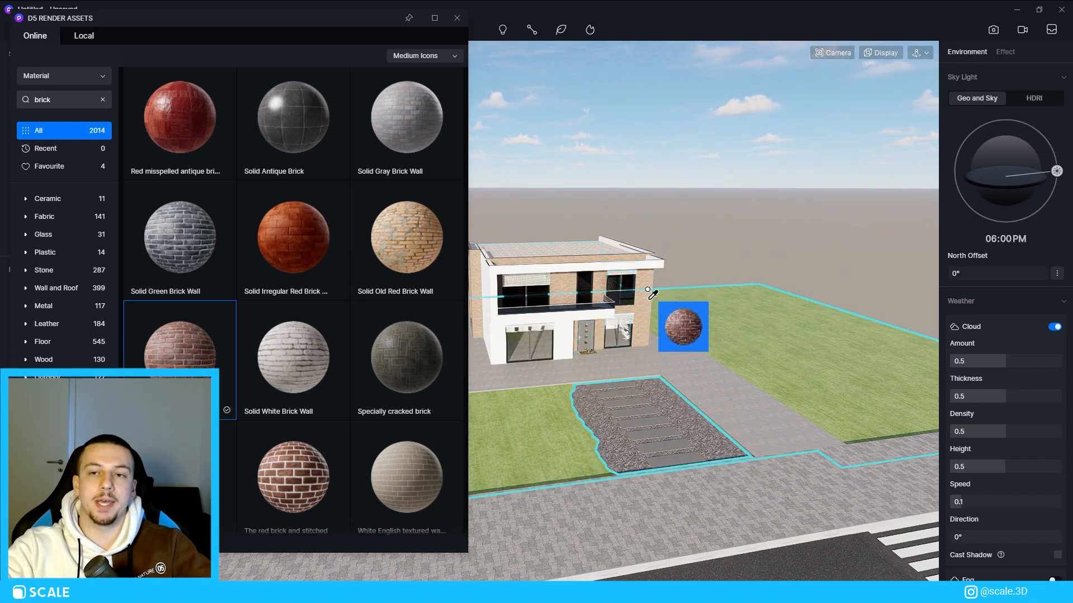
Apply the Solid Red Brick Wall material to the house's brick facade and set its UV stretch to 0.61.
{"action": "left_click", "coordinate": [161, 376]}
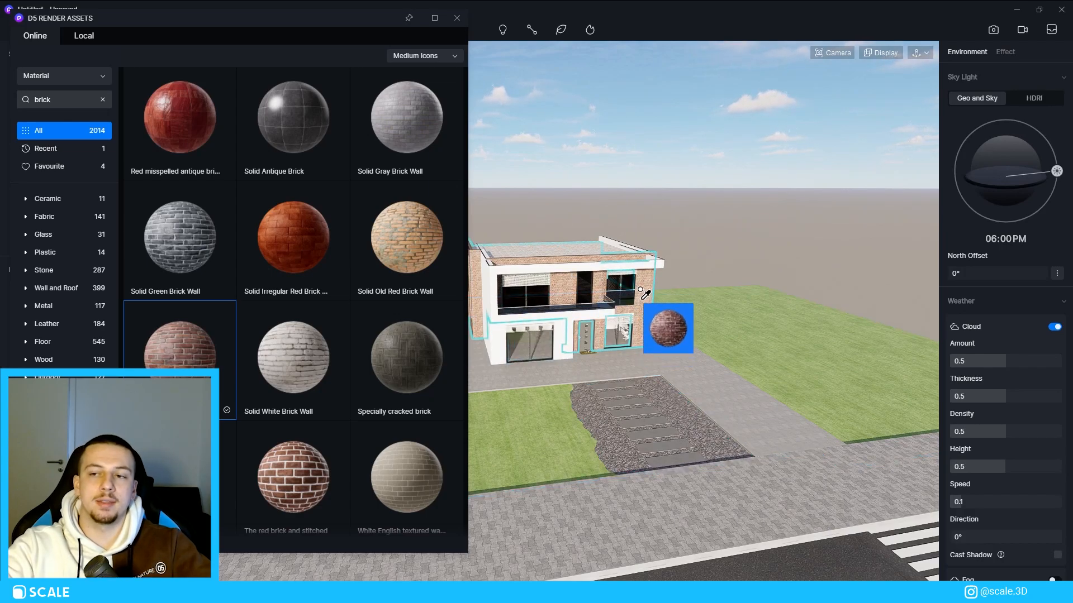
{"action": "left_click_drag", "start_coordinate": [646, 294], "coordinate": [654, 295]}
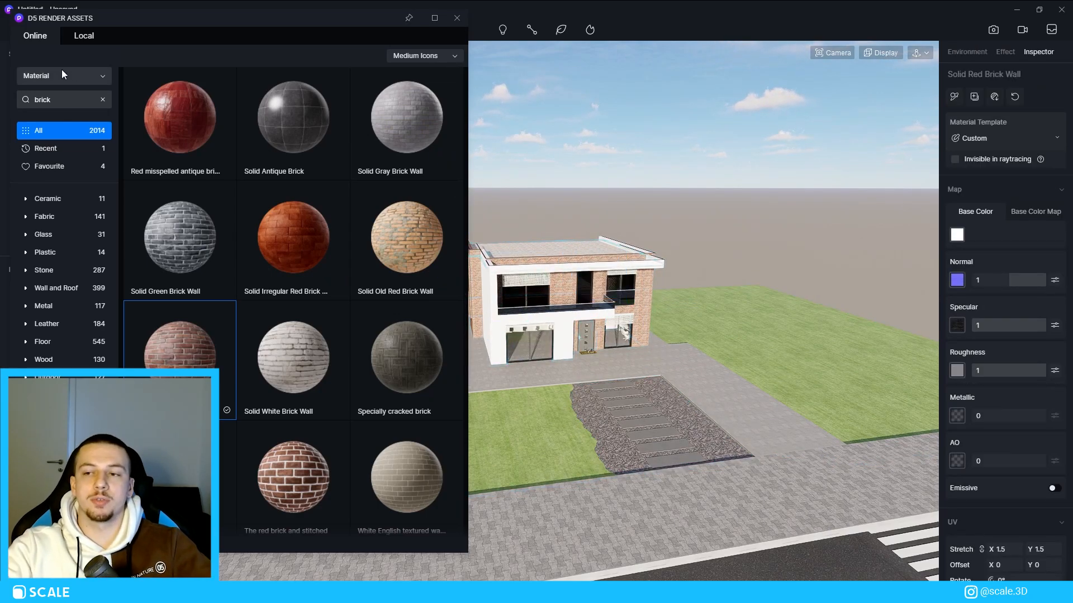
{"action": "scroll", "coordinate": [568, 275], "scroll_direction": "up", "scroll_amount": 10}
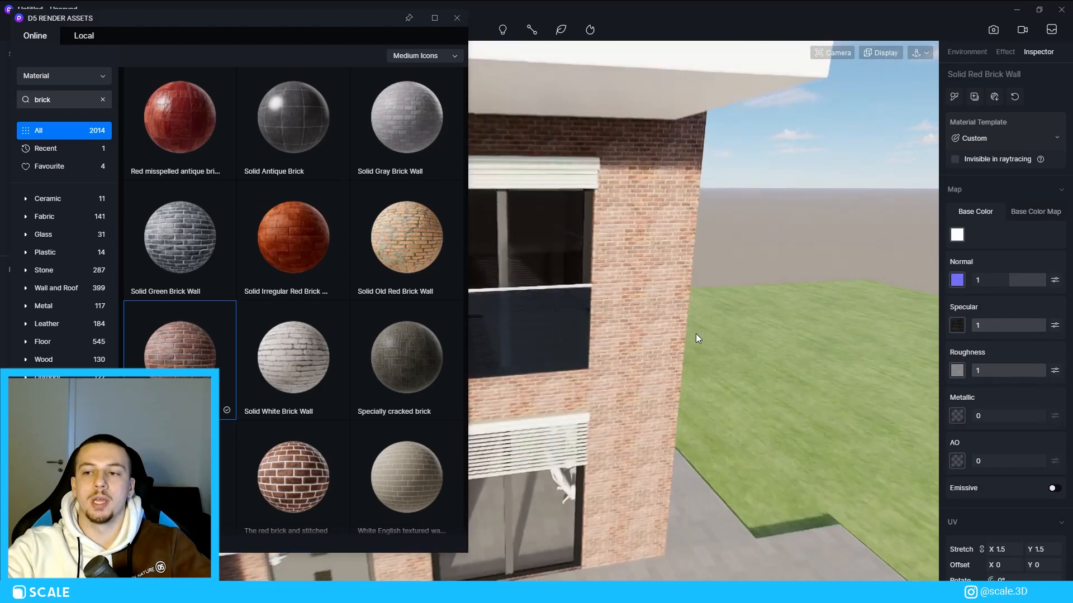
{"action": "right_click_drag", "start_coordinate": [667, 334], "coordinate": [705, 283]}
{"action": "scroll", "coordinate": [780, 307], "scroll_direction": "down", "scroll_amount": 10}
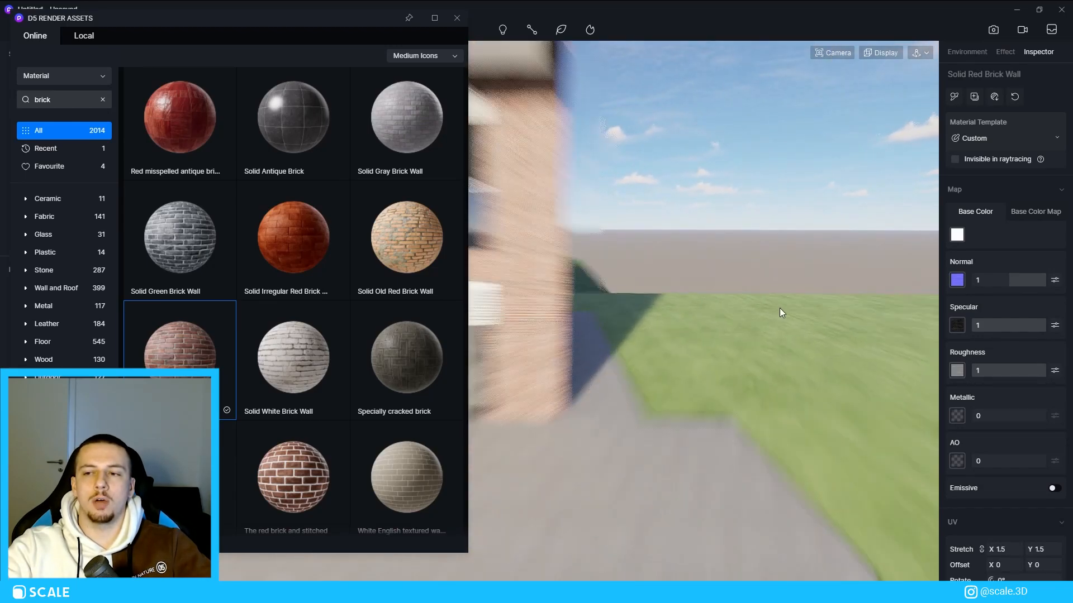
{"action": "scroll", "coordinate": [603, 268], "scroll_direction": "up", "scroll_amount": 5}
{"action": "scroll", "coordinate": [884, 342], "scroll_direction": "down", "scroll_amount": 3}
{"action": "scroll", "coordinate": [1001, 546], "scroll_direction": "down", "scroll_amount": 1}
{"action": "left_click_drag", "start_coordinate": [1004, 518], "coordinate": [1067, 522]}
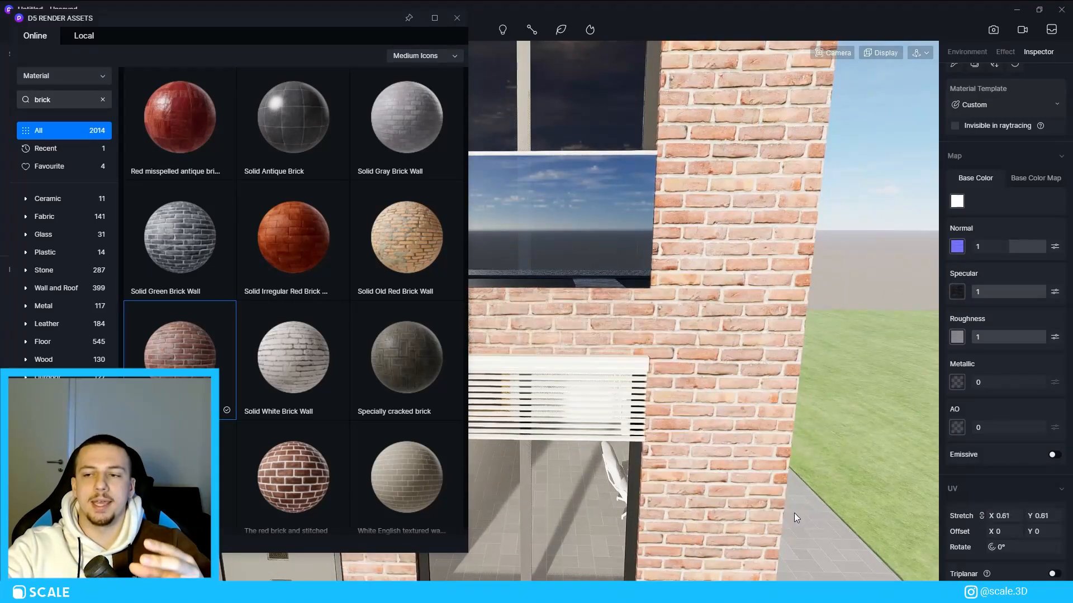
{"action": "scroll", "coordinate": [743, 348], "scroll_direction": "down", "scroll_amount": 8}
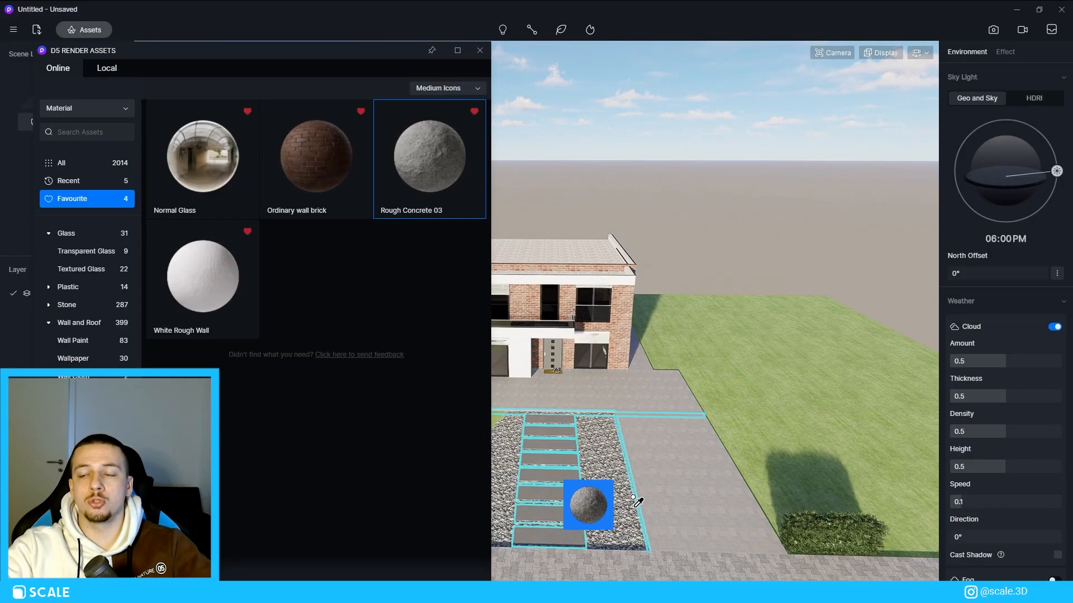
Apply Rough Concrete 03 to the stepping stones in the gravel bed, with normal at 0.11 and roughness at 0.68.
{"action": "left_click", "coordinate": [645, 476]}
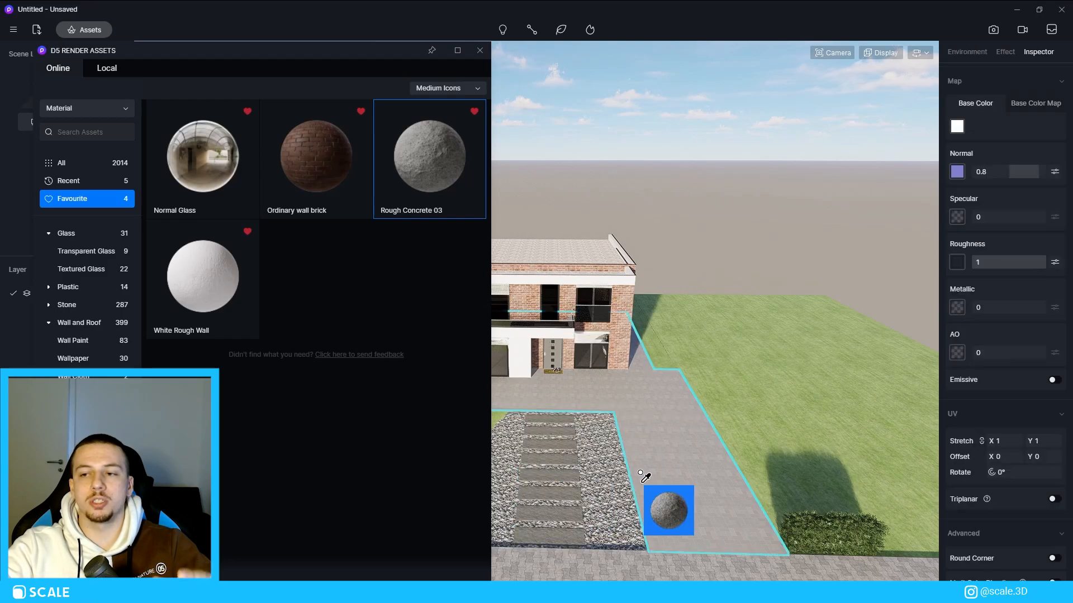
{"action": "right_click_drag", "start_coordinate": [594, 469], "coordinate": [668, 544]}
{"action": "scroll", "coordinate": [668, 544], "scroll_direction": "up", "scroll_amount": 6}
{"action": "right_click_drag", "start_coordinate": [804, 484], "coordinate": [831, 394]}
{"action": "left_click_drag", "start_coordinate": [1032, 172], "coordinate": [1011, 172]}
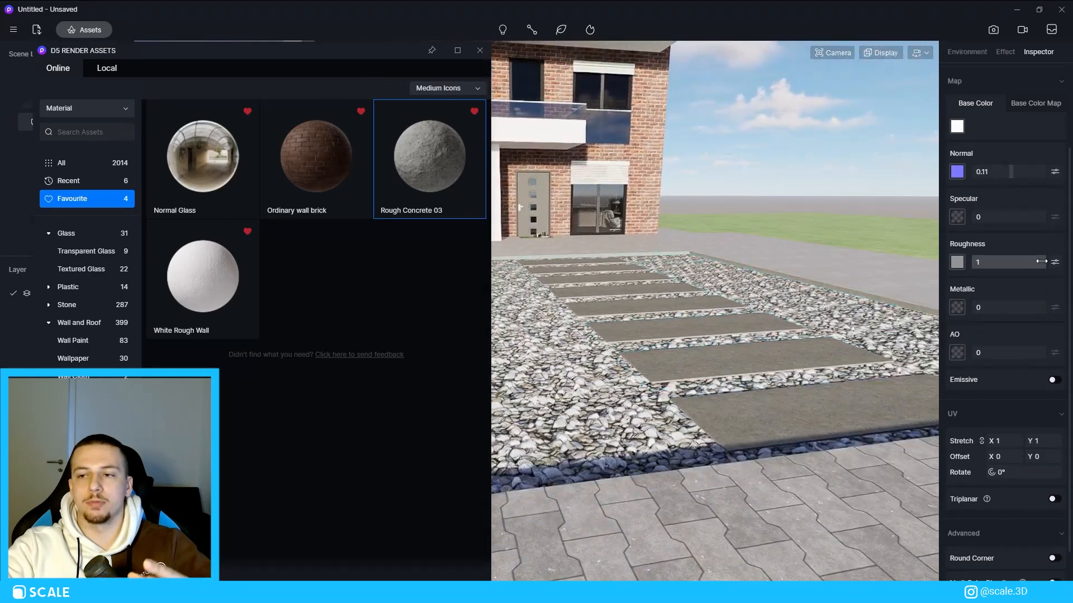
{"action": "left_click", "coordinate": [1054, 262]}
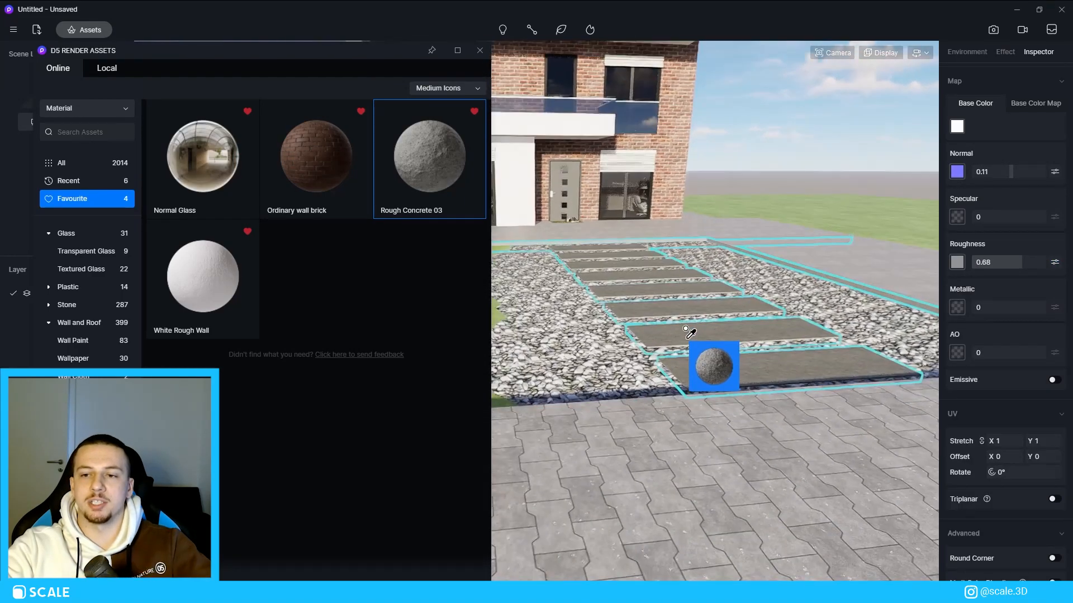
{"action": "left_click_drag", "start_coordinate": [692, 337], "coordinate": [662, 388]}
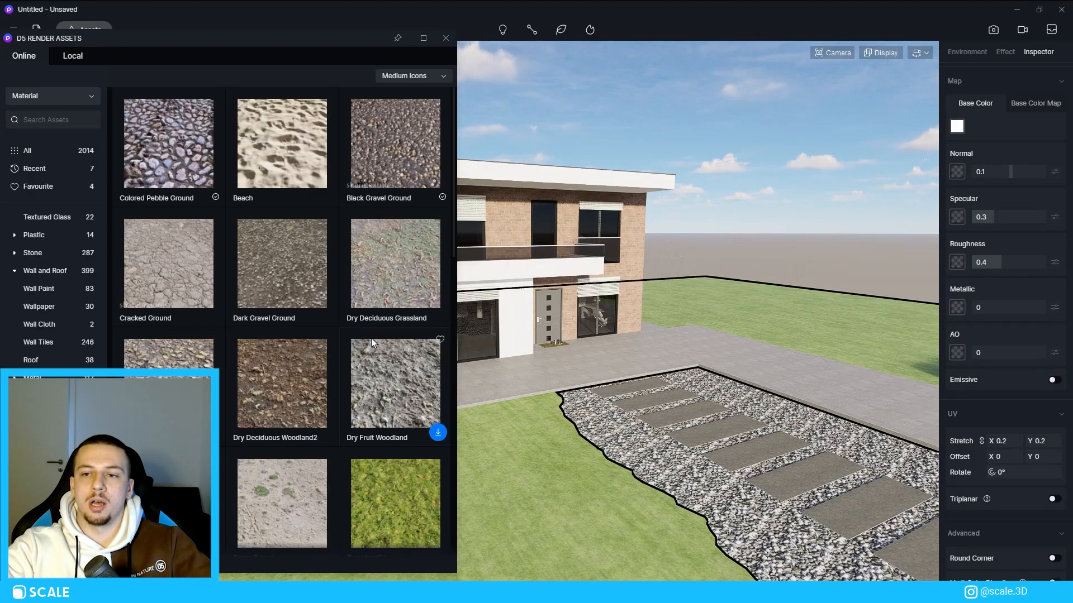
Download the Level Gravel Ground material from the ground materials and switch the asset library to models.
{"action": "scroll", "coordinate": [360, 300], "scroll_direction": "down", "scroll_amount": 10}
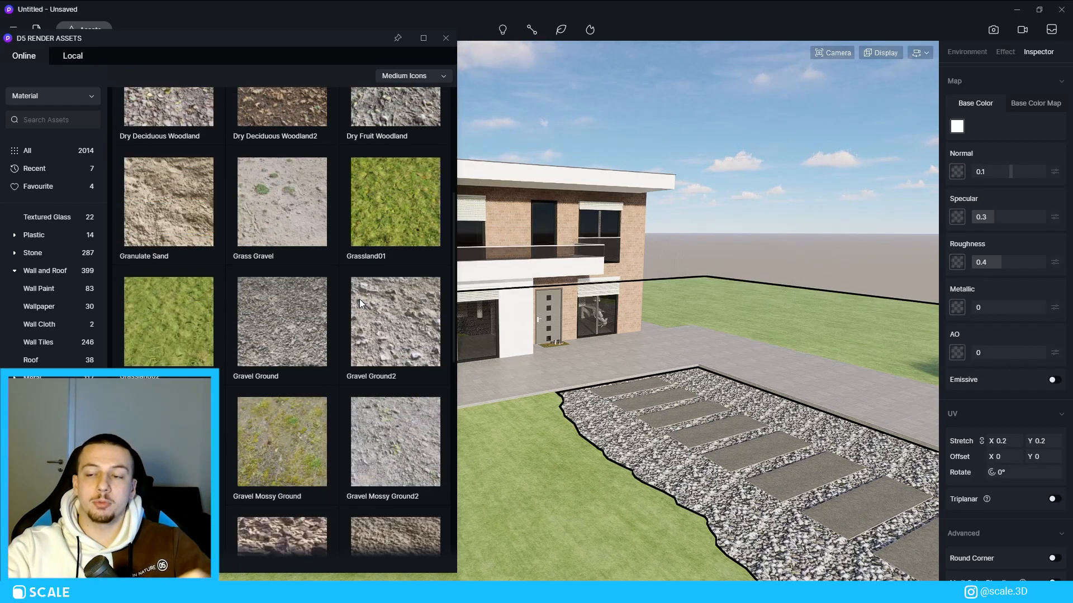
{"action": "scroll", "coordinate": [360, 299], "scroll_direction": "down", "scroll_amount": 6}
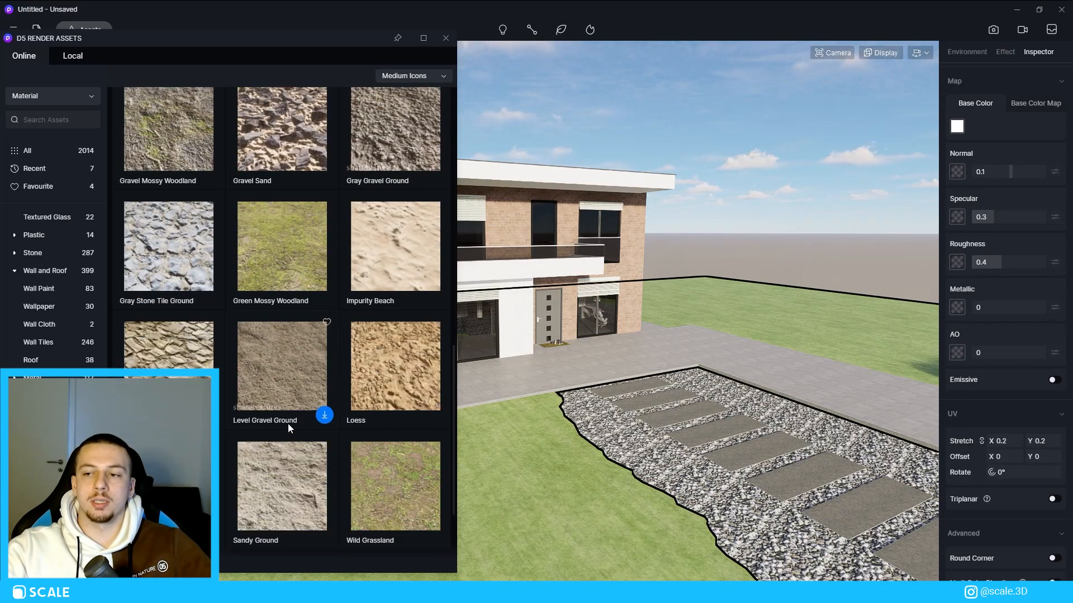
{"action": "left_click", "coordinate": [324, 279]}
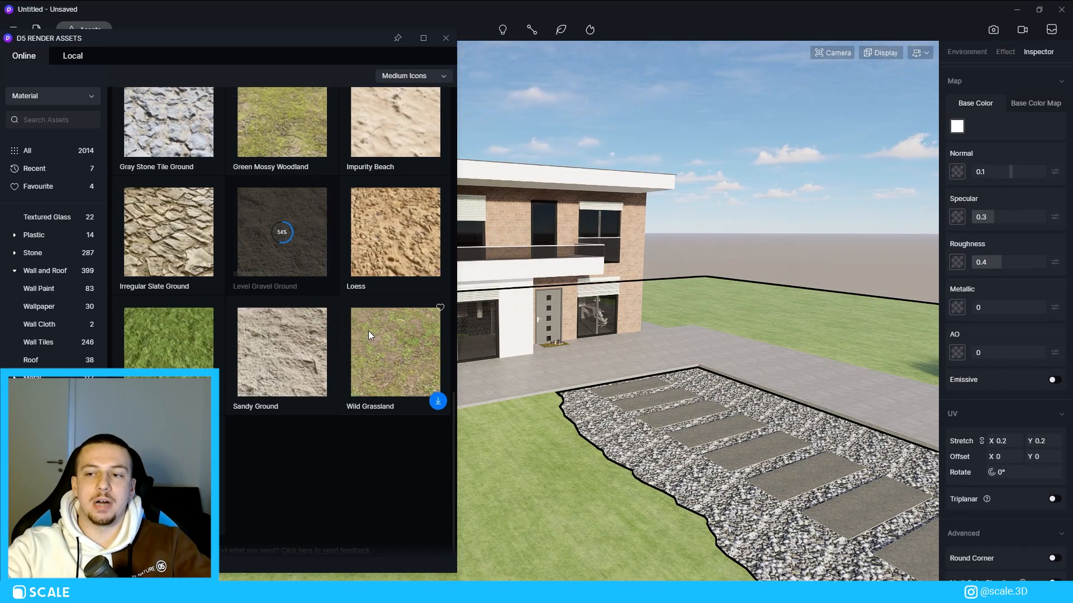
{"action": "left_click", "coordinate": [609, 433]}
{"action": "left_click", "coordinate": [53, 96]}
{"action": "left_click", "coordinate": [44, 114]}
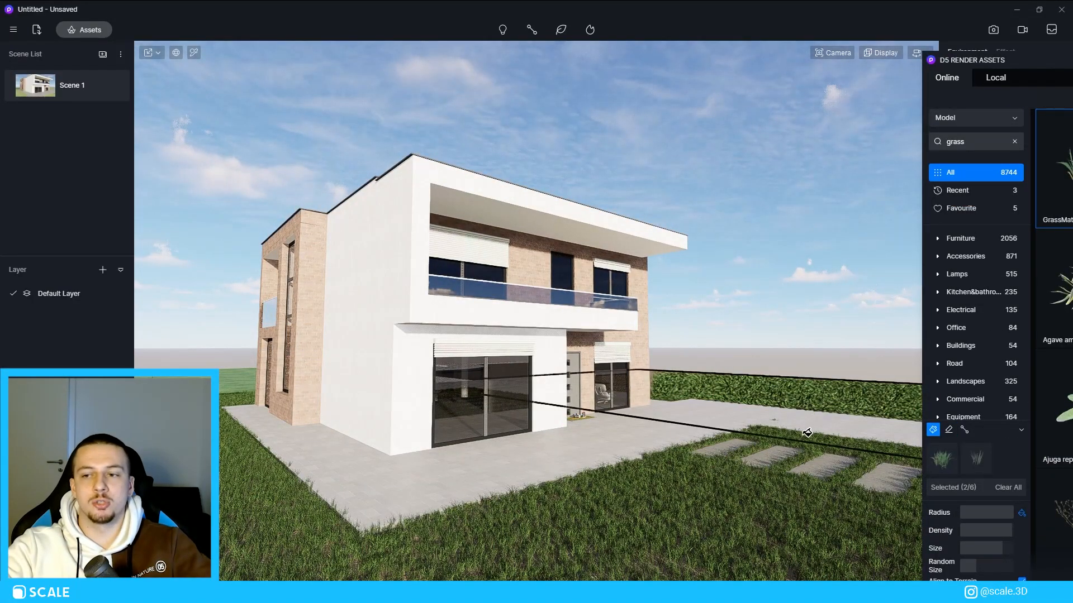
Leave the grass brush, start the vegetation path tool and search the model library for "hedge".
{"action": "key", "text": "Escape"}
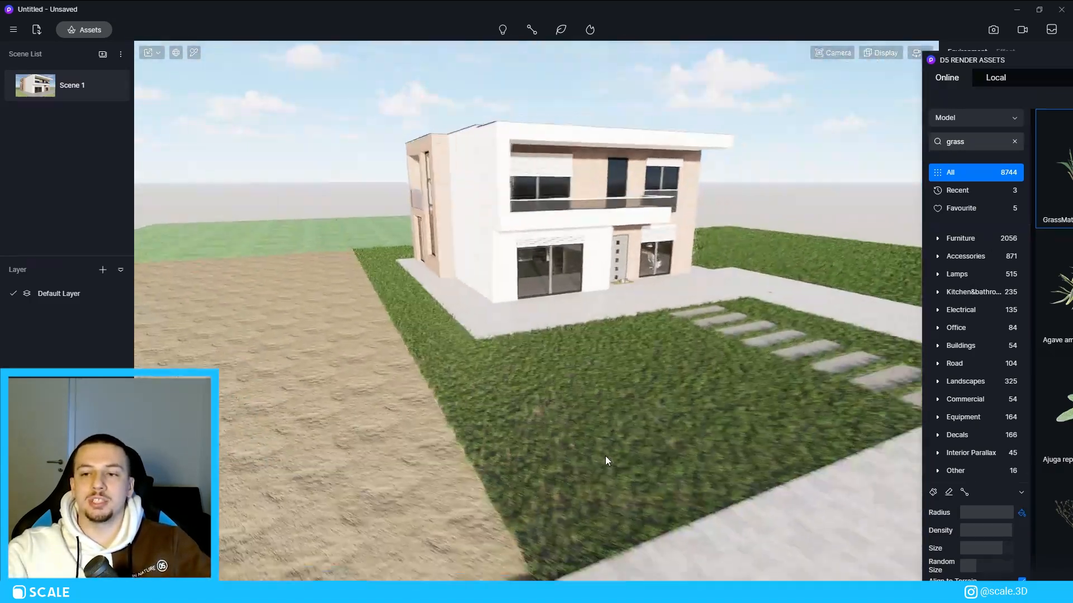
{"action": "left_click", "coordinate": [531, 29]}
{"action": "left_click", "coordinate": [559, 89]}
{"action": "double_click", "coordinate": [963, 142]}
{"action": "type", "text": "hedge"}
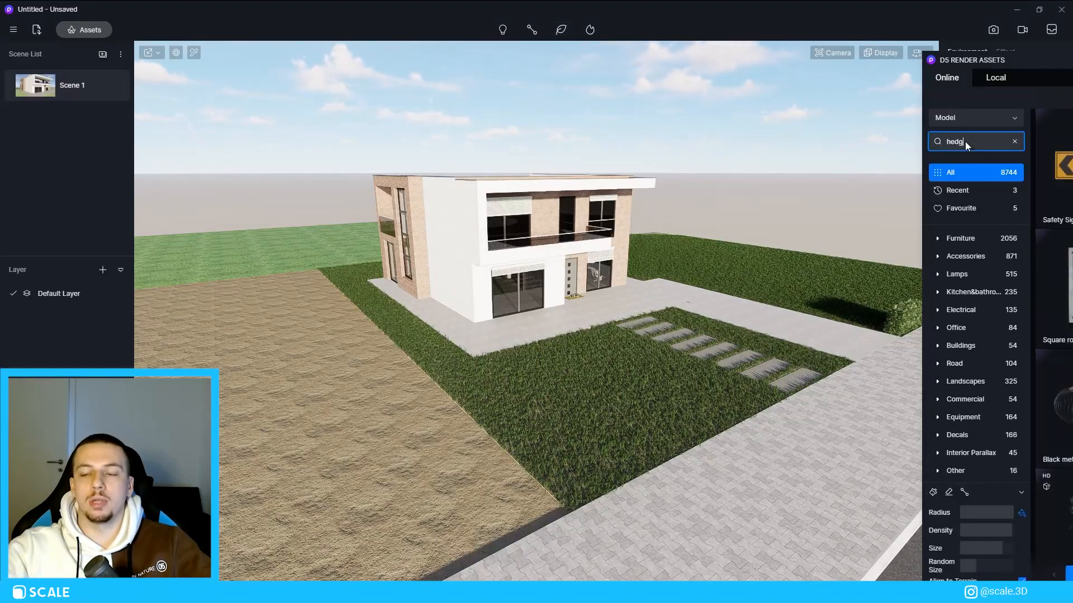
{"action": "left_click_drag", "start_coordinate": [1022, 62], "coordinate": [639, 69]}
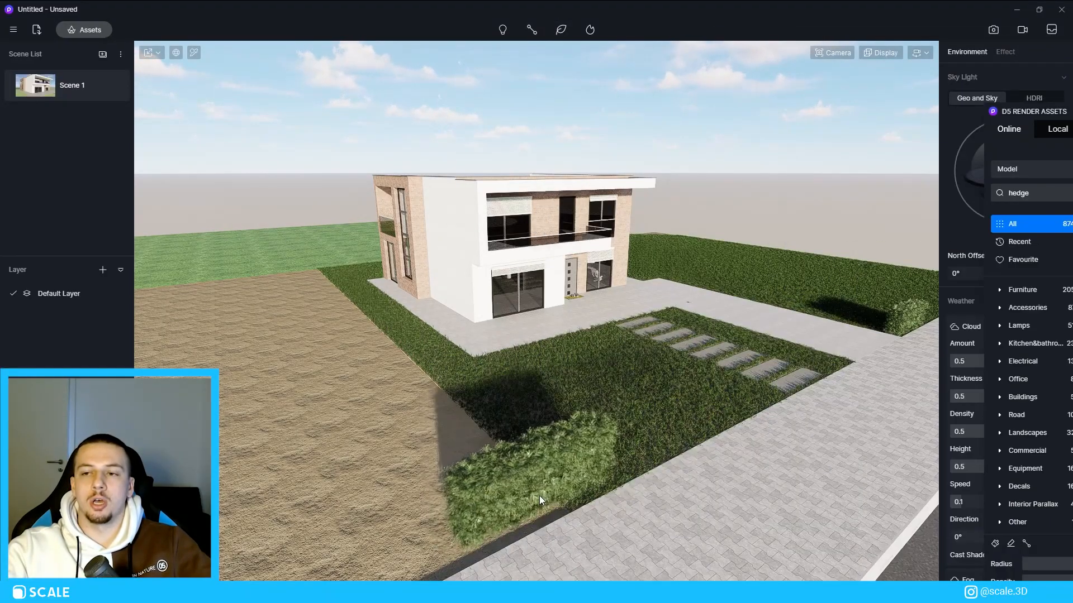
Delete the single hedge placed on the lawn and draw a hedge path along the boundary with the sandy plot.
{"action": "left_click", "coordinate": [544, 494]}
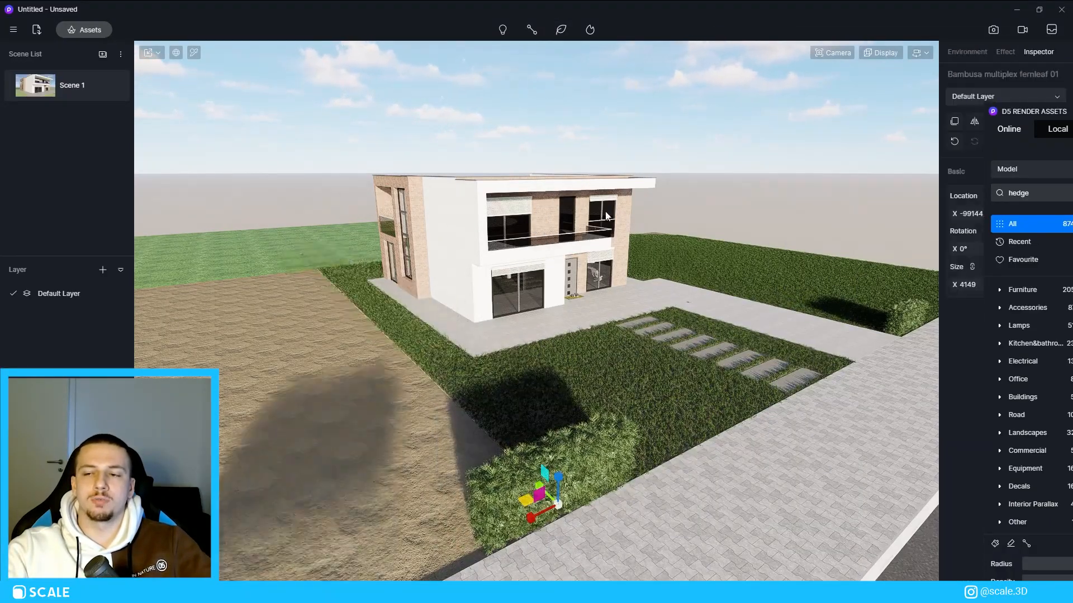
{"action": "key", "text": "Delete"}
{"action": "left_click", "coordinate": [565, 510]}
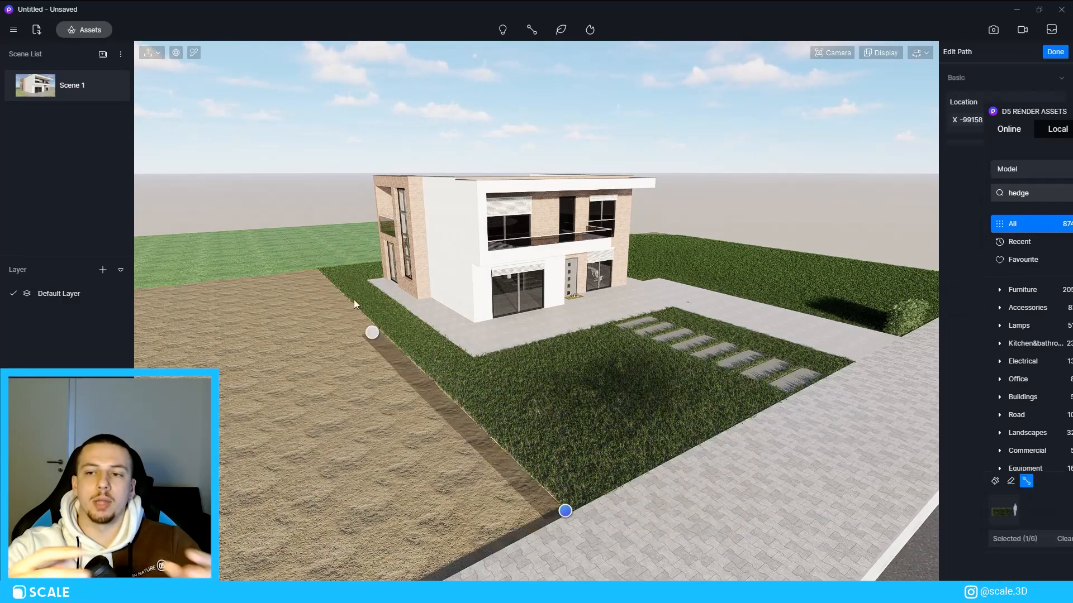
{"action": "left_click", "coordinate": [314, 270]}
{"action": "left_click_drag", "start_coordinate": [1072, 111], "coordinate": [809, 29]}
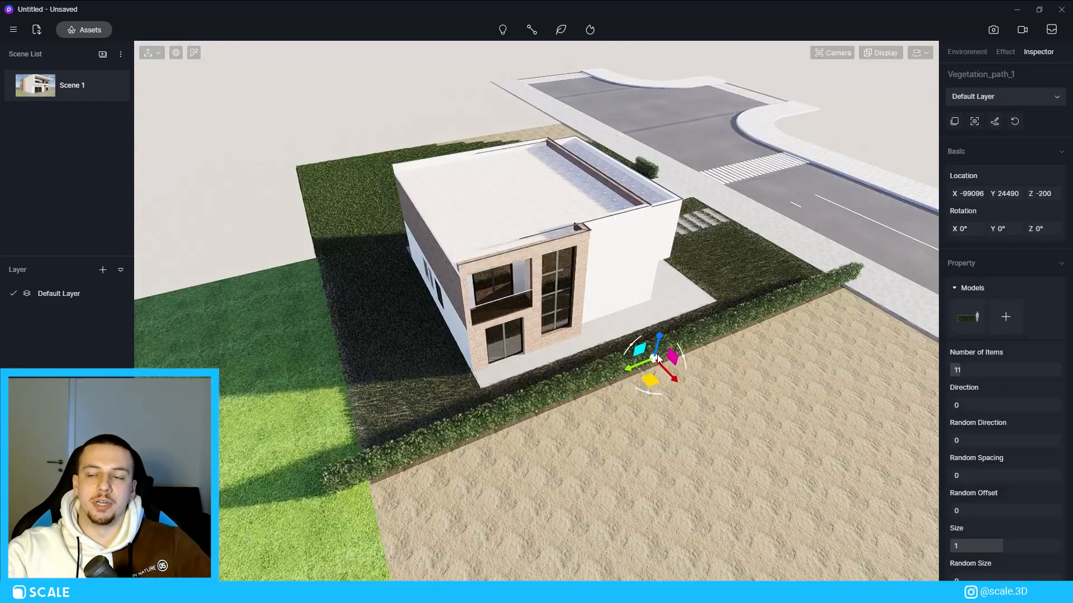
{"action": "left_click_drag", "start_coordinate": [661, 363], "coordinate": [554, 258]}
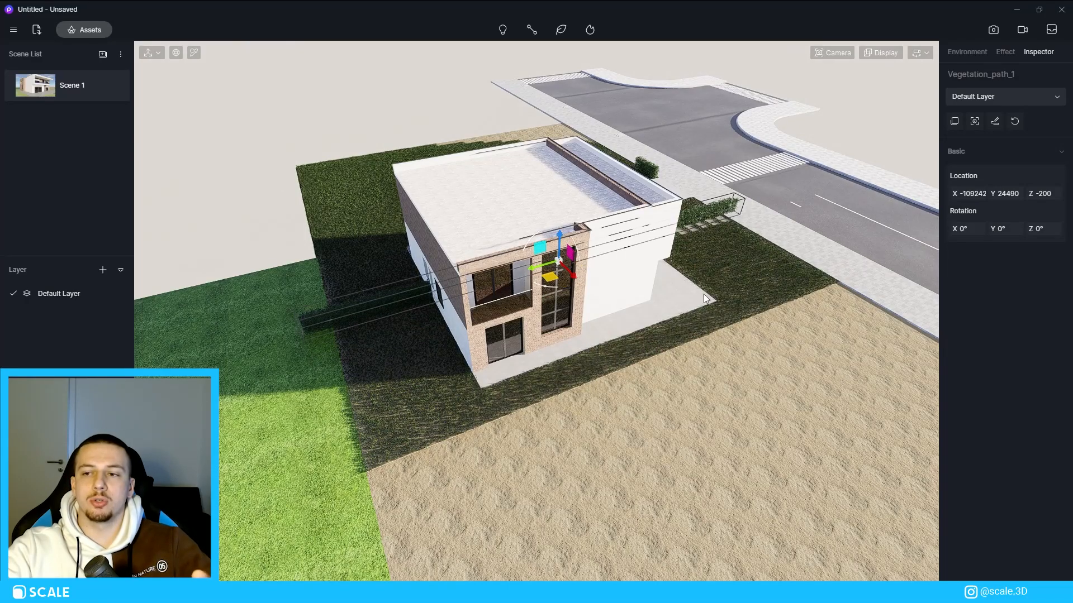
{"action": "left_click", "coordinate": [436, 98]}
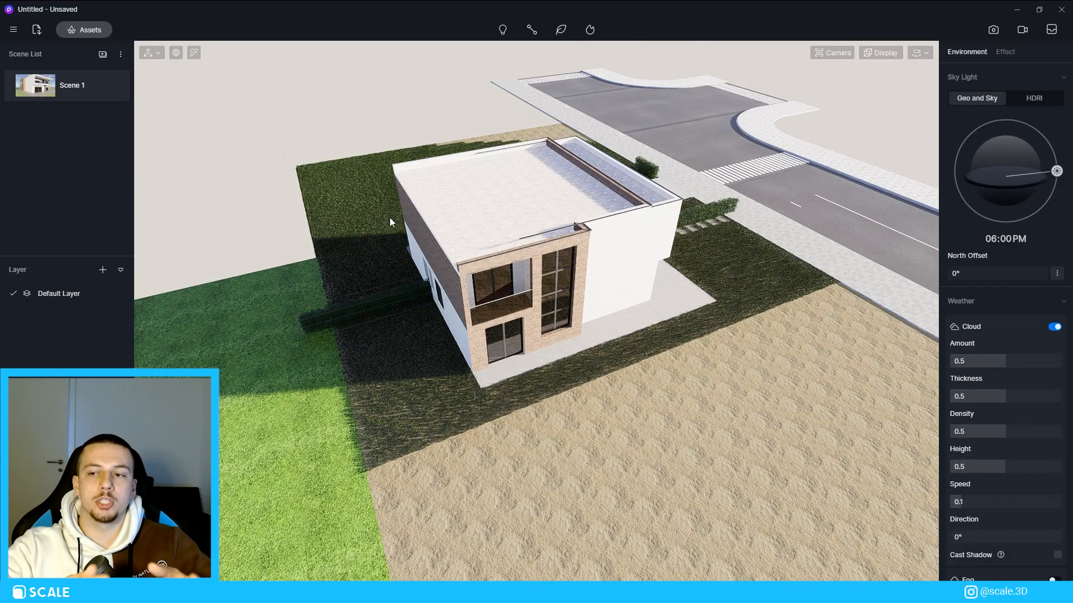
{"action": "left_click", "coordinate": [386, 304]}
{"action": "double_click", "coordinate": [387, 304]}
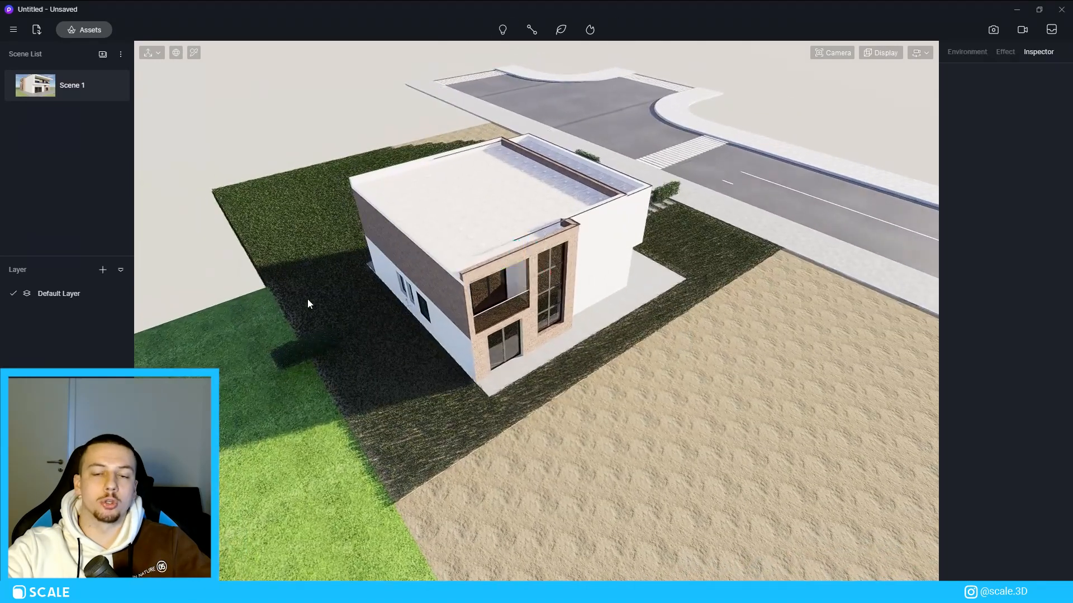
Move the hedge path back onto the boundary with the sandy plot and set its number of items to 11.
{"action": "left_click", "coordinate": [527, 243]}
{"action": "left_click_drag", "start_coordinate": [527, 239], "coordinate": [642, 347]}
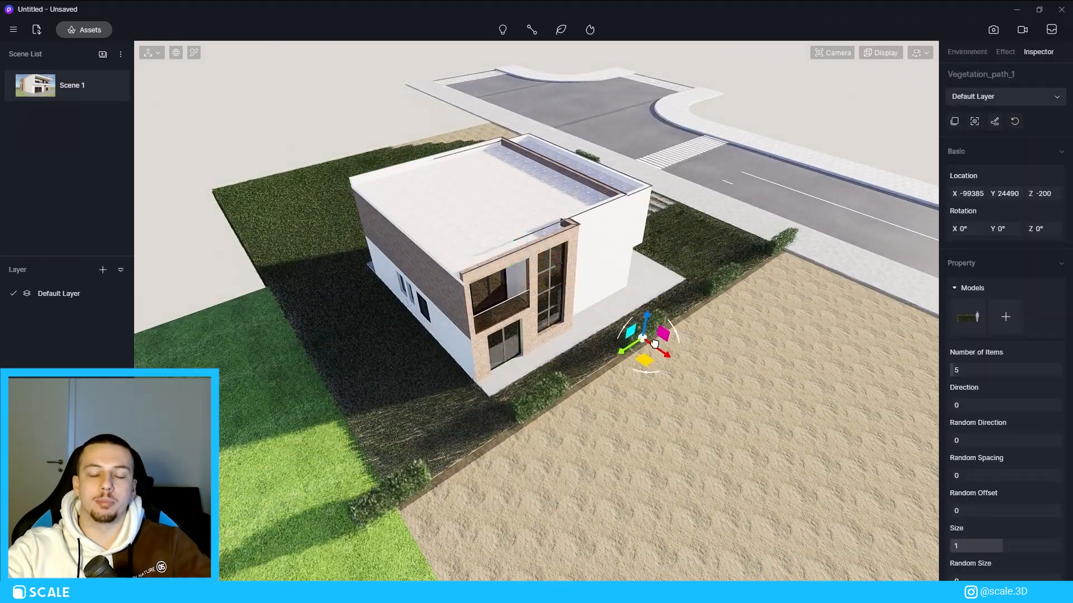
{"action": "left_click_drag", "start_coordinate": [952, 370], "coordinate": [959, 371]}
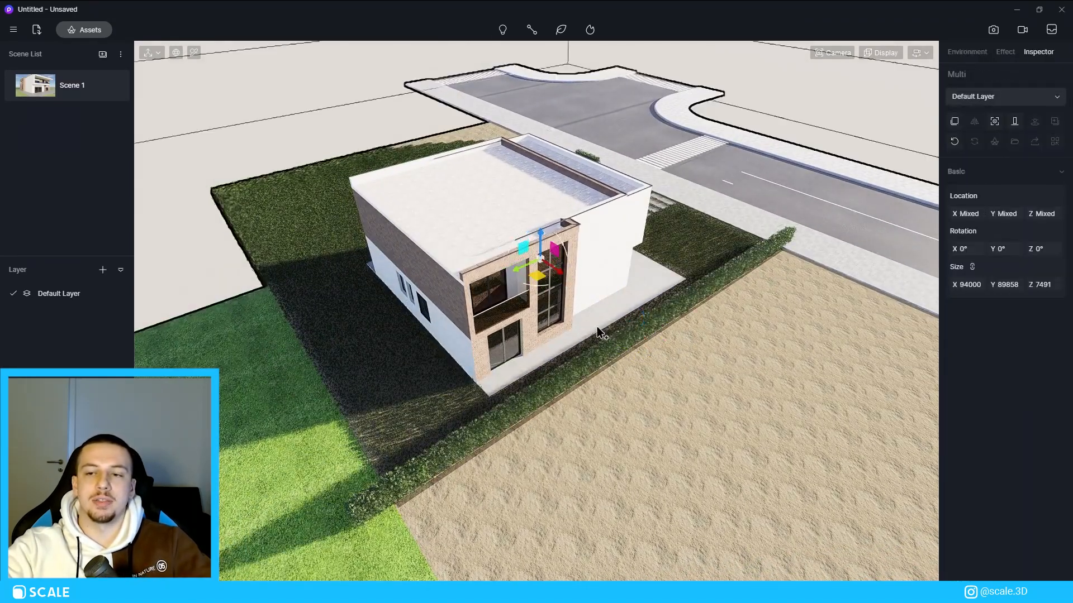
{"action": "left_click", "coordinate": [666, 352]}
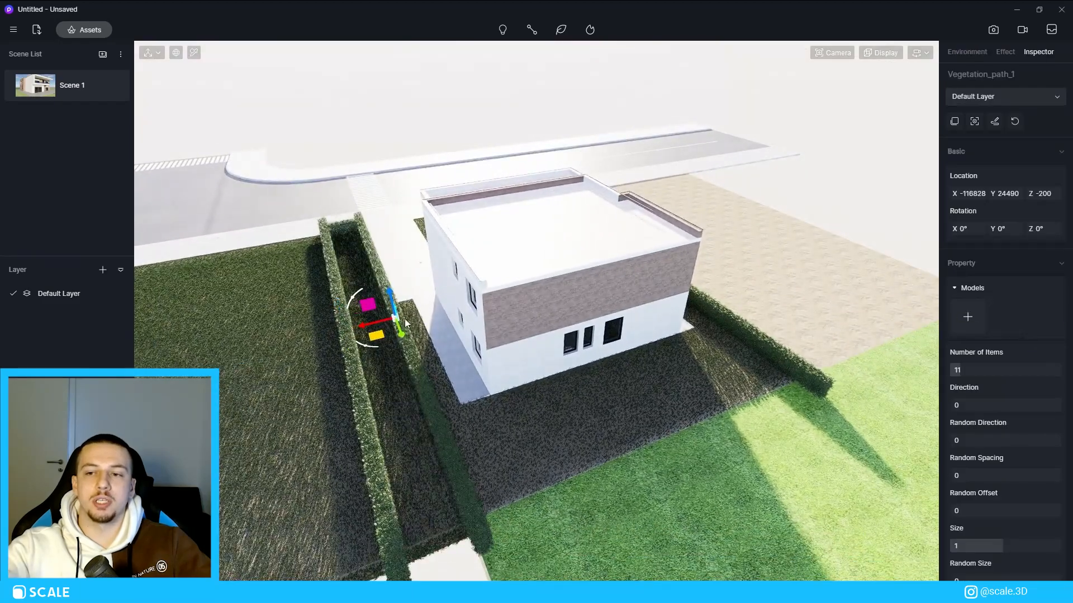
Place a hedge path copy along the lawn's back edge behind the house, rotated 270° about Z.
{"action": "scroll", "coordinate": [1003, 504], "scroll_direction": "down", "scroll_amount": 1}
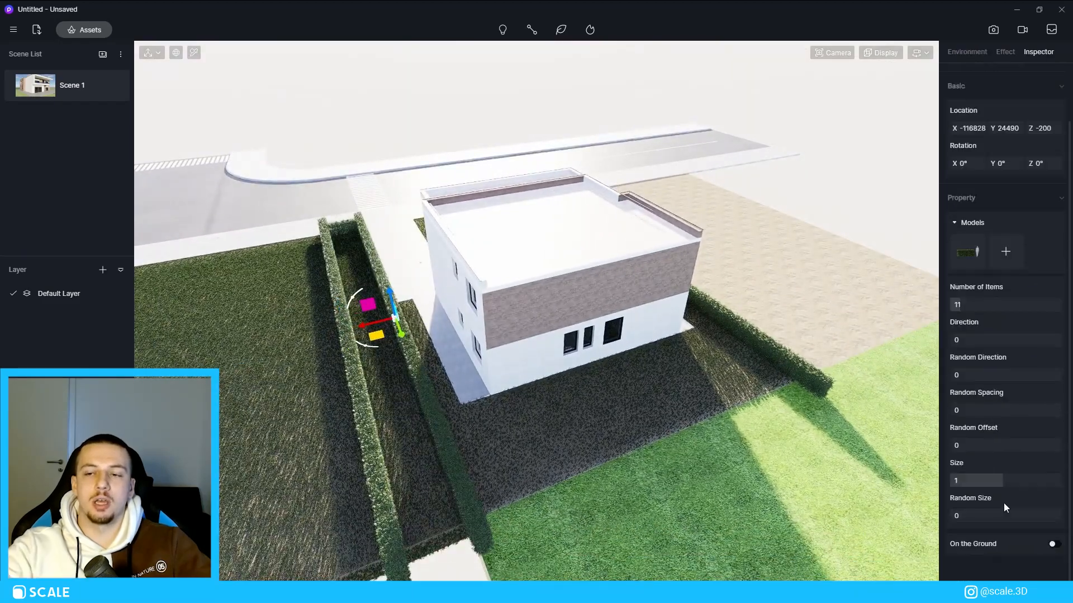
{"action": "left_click_drag", "start_coordinate": [375, 351], "coordinate": [579, 462]}
{"action": "scroll", "coordinate": [461, 288], "scroll_direction": "down", "scroll_amount": 2}
{"action": "key", "text": "Caps_Lock"}
{"action": "right_click_drag", "start_coordinate": [563, 395], "coordinate": [580, 428]}
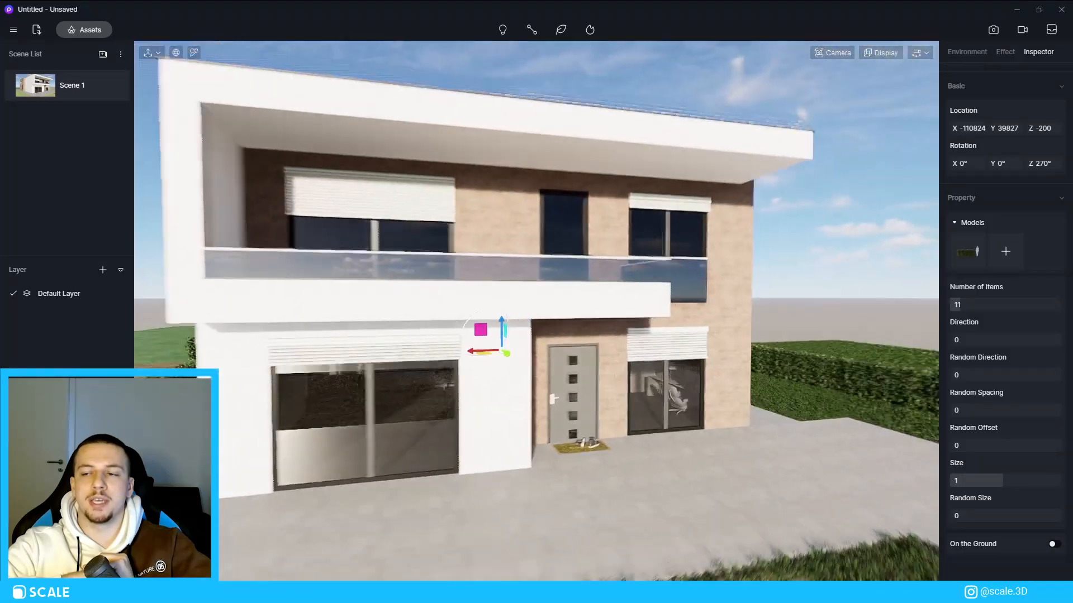
{"action": "key", "text": "s"}
{"action": "right_click_drag", "start_coordinate": [839, 400], "coordinate": [885, 393]}
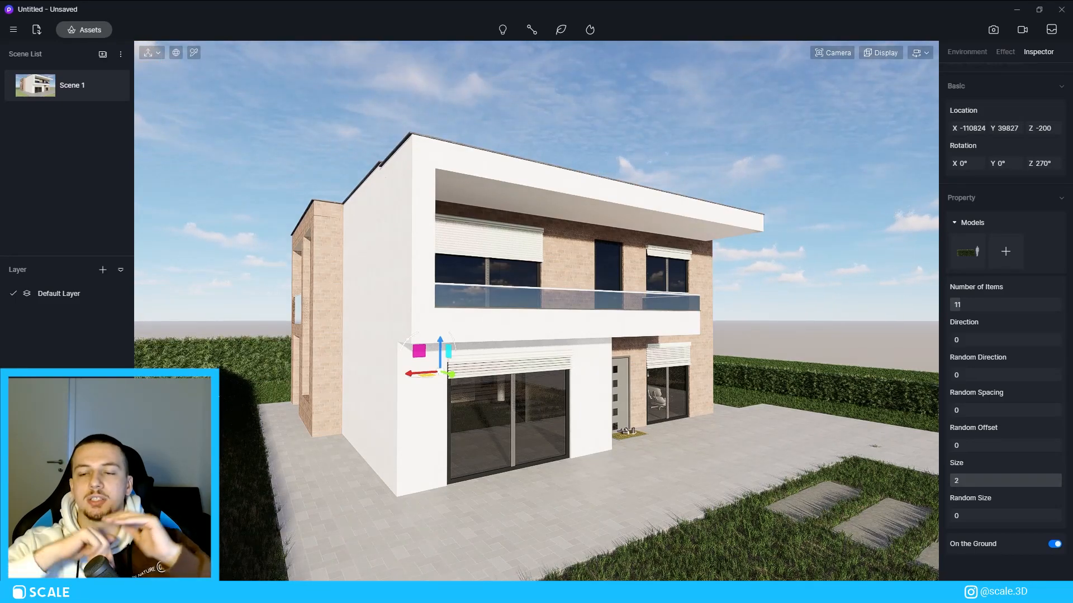
Set the size of the side boundary's hedge path to 1.64.
{"action": "left_click", "coordinate": [774, 383]}
{"action": "left_click_drag", "start_coordinate": [1010, 481], "coordinate": [1040, 481]}
{"action": "right_click_drag", "start_coordinate": [699, 371], "coordinate": [692, 341]}
{"action": "mouse_move", "coordinate": [590, 372]}
{"action": "right_mouse_down"}
{"action": "mouse_move", "coordinate": [519, 366]}
{"action": "mouse_move", "coordinate": [591, 372]}
{"action": "right_mouse_up"}
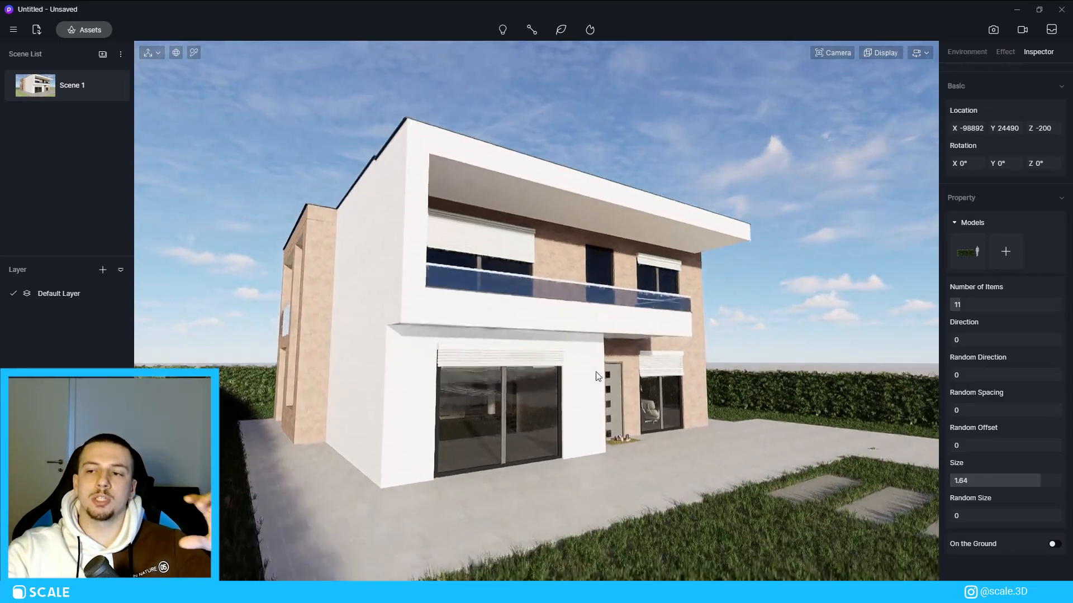
Frame the house's front corner from low above the lawn and update Scene 1 with this view.
{"action": "middle_click_drag", "start_coordinate": [591, 372], "coordinate": [775, 152]}
{"action": "left_click", "coordinate": [876, 51]}
{"action": "left_click", "coordinate": [832, 53]}
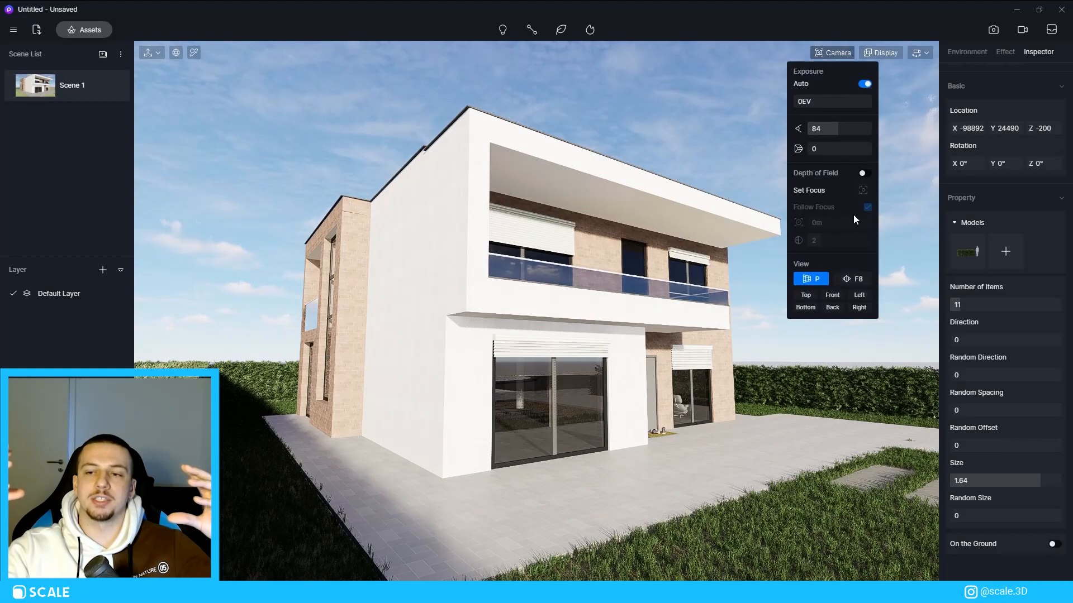
{"action": "left_click", "coordinate": [785, 351]}
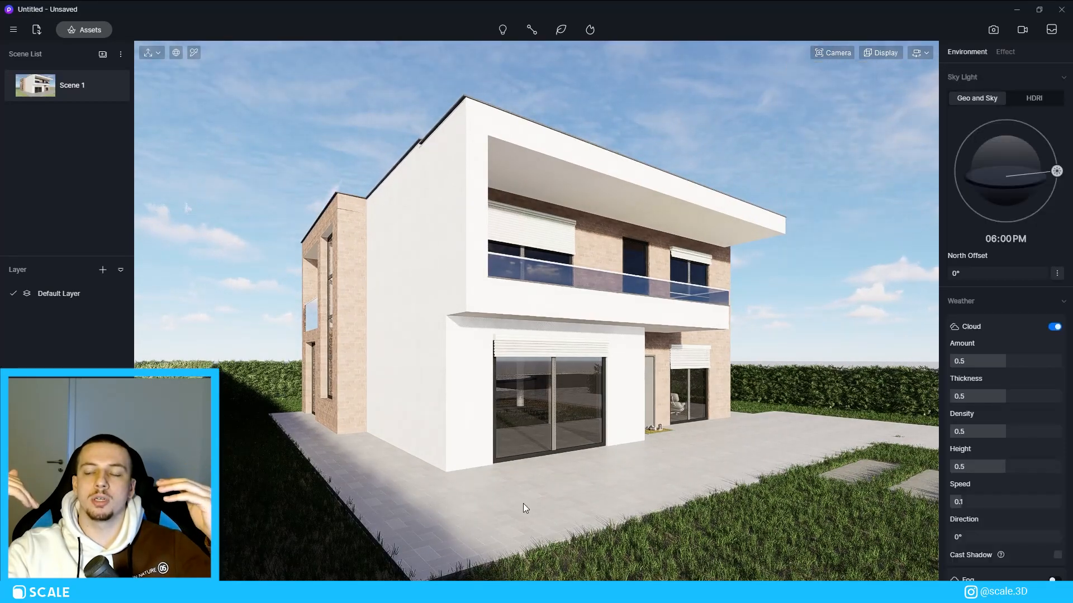
{"action": "left_click", "coordinate": [114, 86]}
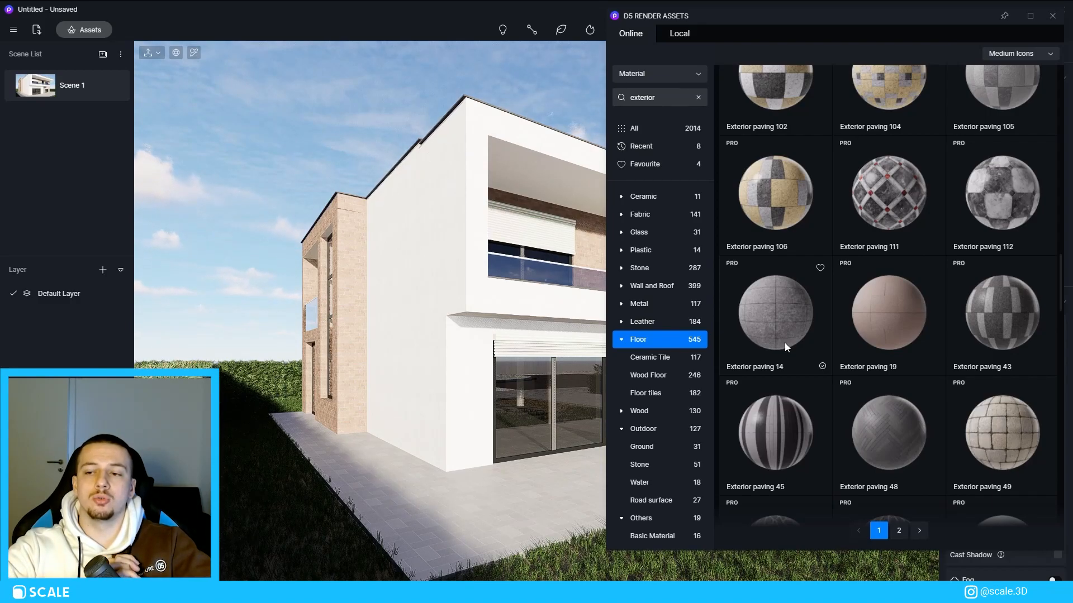
Apply the Exterior paving 14 material to the paved area around the house and activate the material picker.
{"action": "left_click_drag", "start_coordinate": [784, 343], "coordinate": [413, 416]}
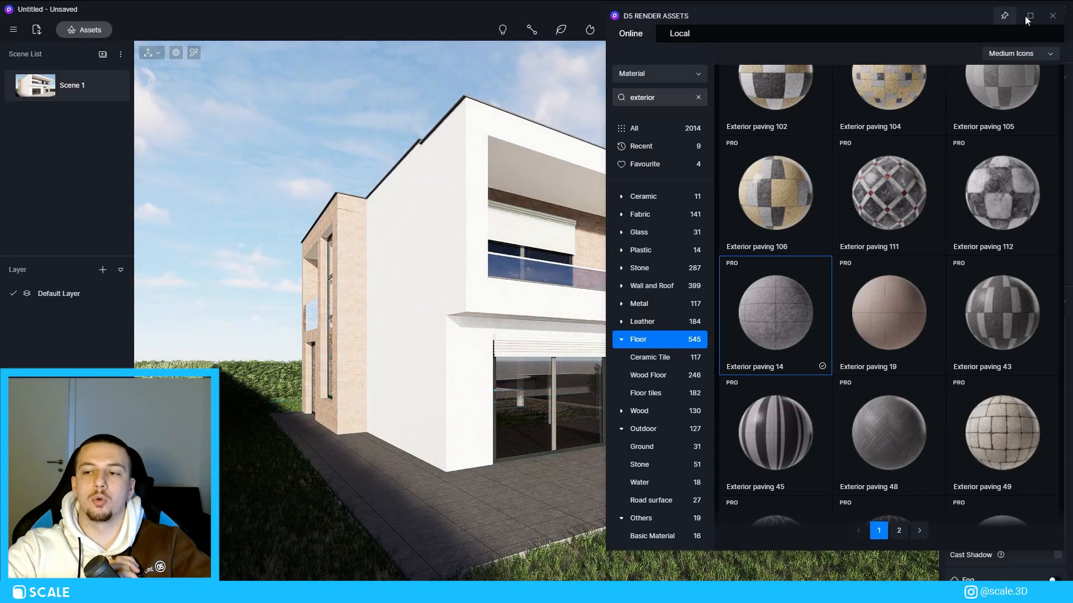
{"action": "left_click", "coordinate": [410, 445]}
{"action": "left_click", "coordinate": [194, 52]}
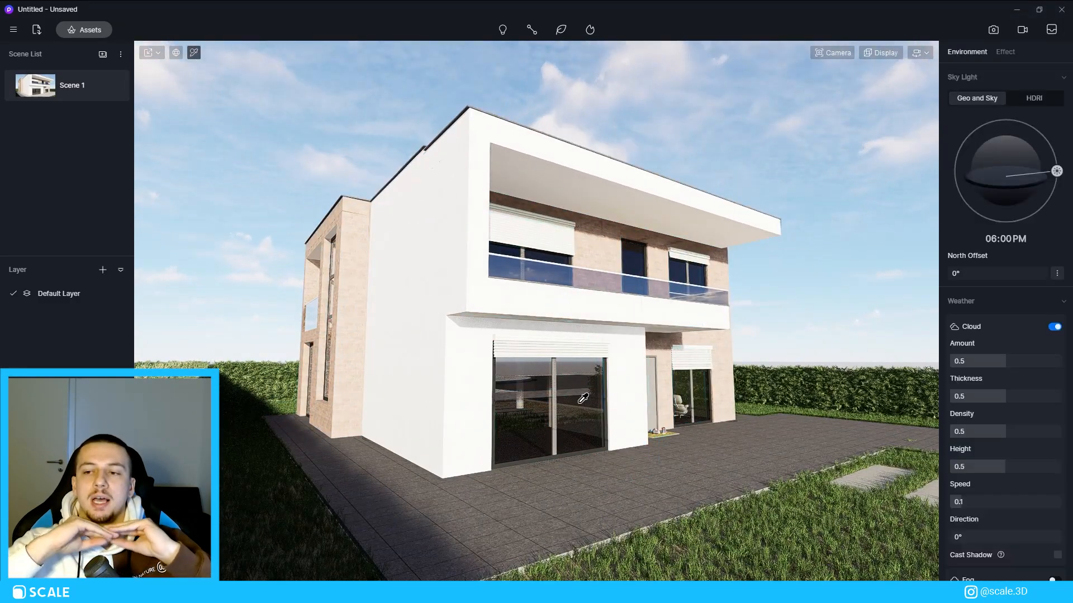
Set the base colour value of the paving material around the house to 96 and its AO to 0.79.
{"action": "left_click", "coordinate": [771, 455]}
{"action": "scroll", "coordinate": [970, 217], "scroll_direction": "down", "scroll_amount": 2}
{"action": "left_click", "coordinate": [957, 127]}
{"action": "left_click_drag", "start_coordinate": [1015, 259], "coordinate": [1035, 260]}
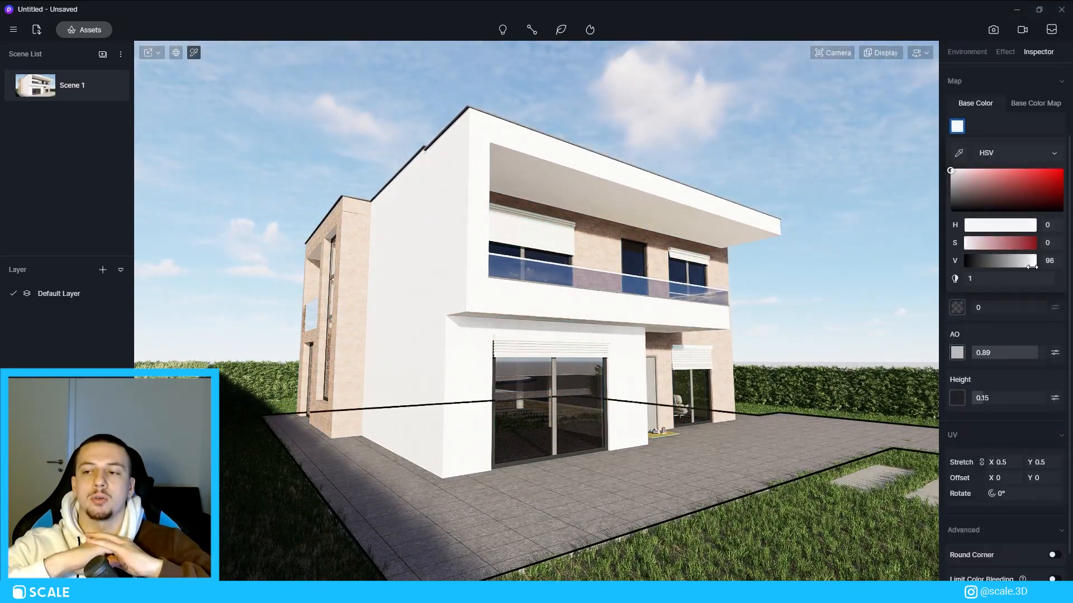
{"action": "left_click", "coordinate": [1002, 127]}
{"action": "left_click_drag", "start_coordinate": [1037, 353], "coordinate": [1029, 352]}
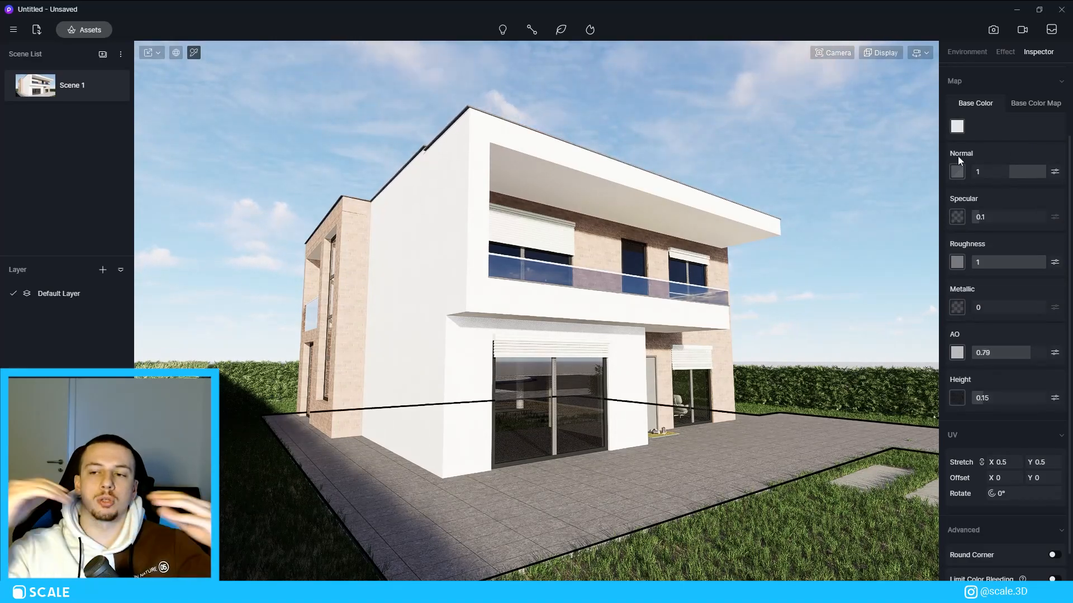
Set the colour space transfer function of the paving's base color map to Linear.
{"action": "left_click", "coordinate": [1035, 104]}
{"action": "left_click", "coordinate": [975, 103]}
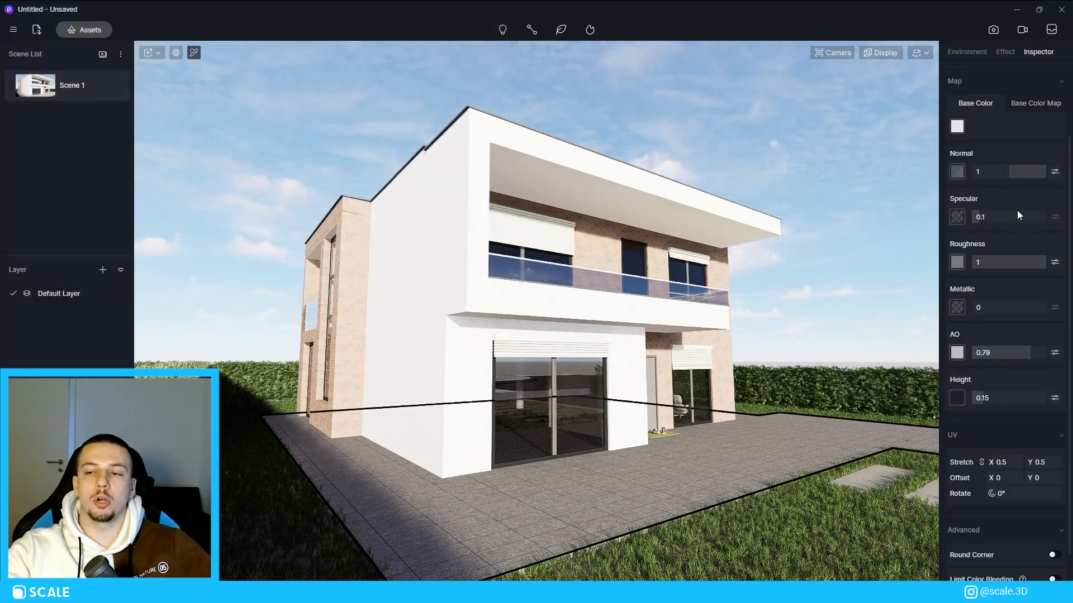
{"action": "left_click", "coordinate": [957, 126]}
{"action": "left_click", "coordinate": [1035, 104]}
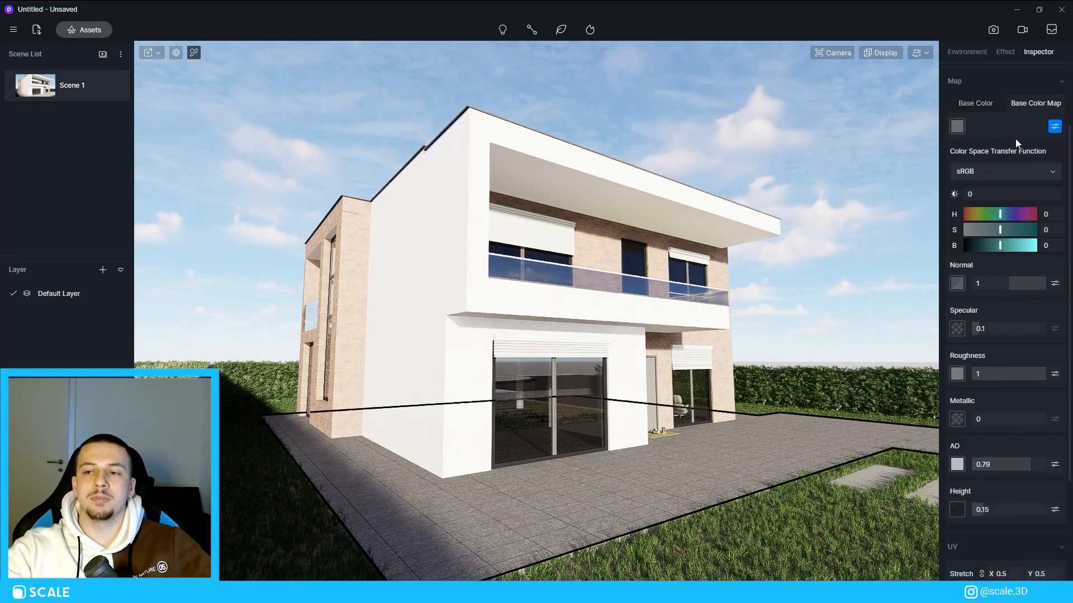
{"action": "left_click", "coordinate": [1000, 171]}
{"action": "left_click", "coordinate": [1000, 190]}
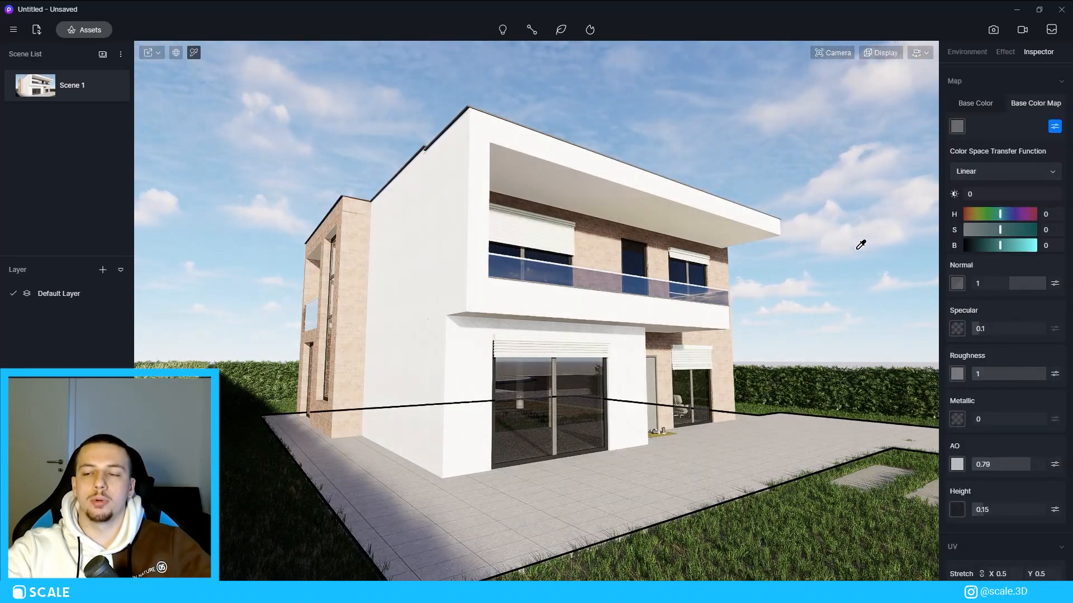
Widen the camera's field of view so the whole house fits with more margin, and update Scene 1.
{"action": "mouse_move", "coordinate": [847, 52]}
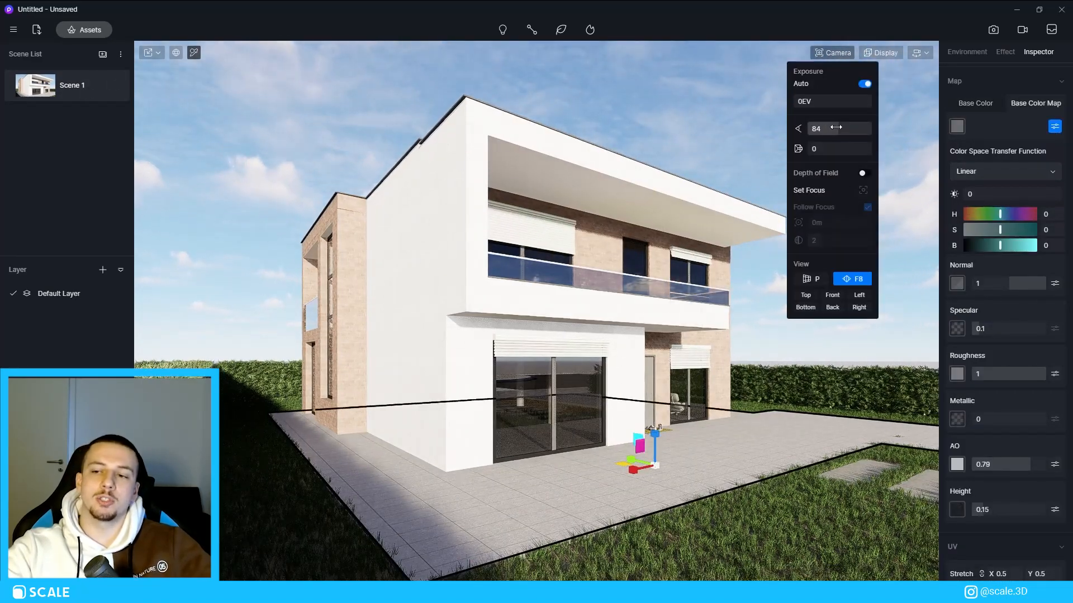
{"action": "left_click_drag", "start_coordinate": [838, 128], "coordinate": [842, 128]}
{"action": "left_click", "coordinate": [114, 87]}
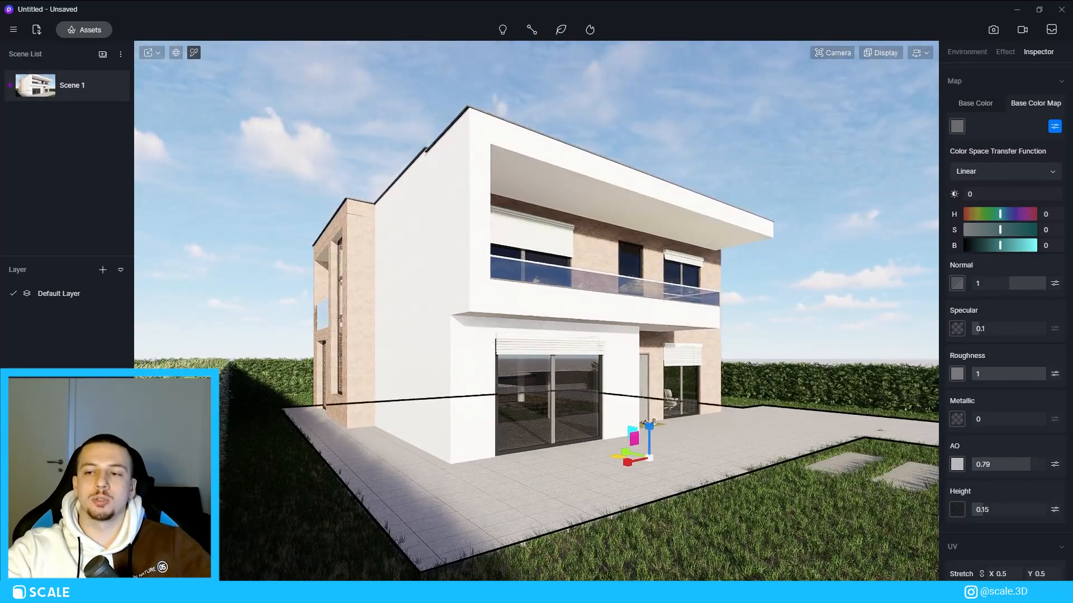
Switch the sky light to HDRI and load the custom Midday HDR image.
{"action": "left_click", "coordinate": [967, 52]}
{"action": "left_click", "coordinate": [1034, 98]}
{"action": "left_click", "coordinate": [996, 122]}
{"action": "left_click", "coordinate": [994, 434]}
{"action": "double_click", "coordinate": [261, 89]}
Rotate the HDRI to 43.3°, set its light to 0.54 and enable the sun at intensity 0.5, following the HDRI.
{"action": "left_click_drag", "start_coordinate": [952, 250], "coordinate": [961, 251]}
{"action": "mouse_move", "coordinate": [1007, 217]}
{"action": "left_mouse_down"}
{"action": "mouse_move", "coordinate": [1025, 218]}
{"action": "mouse_move", "coordinate": [1010, 217]}
{"action": "left_mouse_up"}
{"action": "left_click", "coordinate": [1055, 330]}
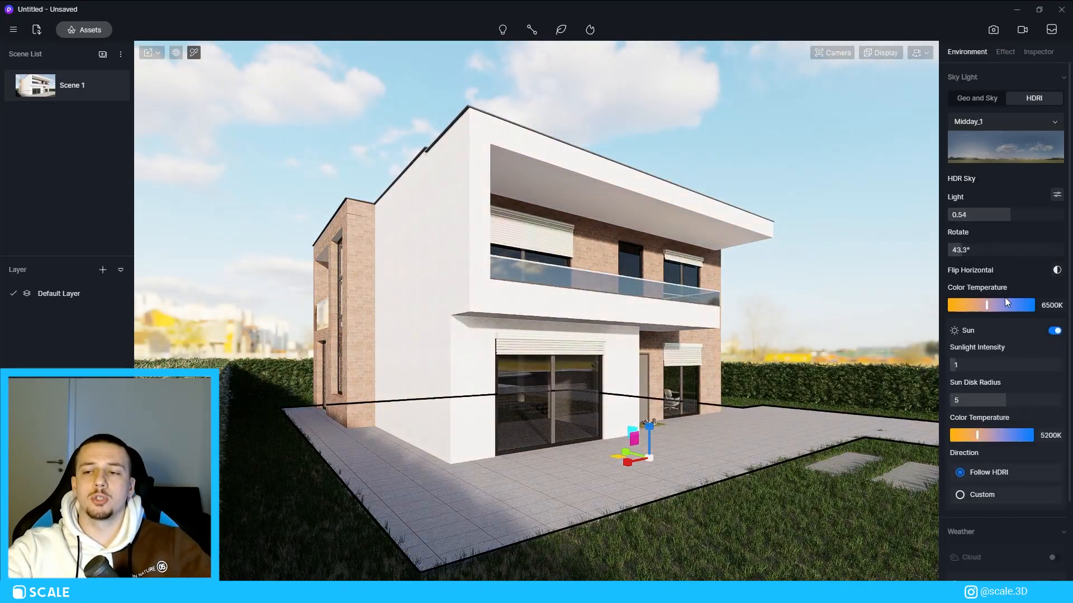
{"action": "left_click", "coordinate": [982, 495]}
{"action": "scroll", "coordinate": [1016, 488], "scroll_direction": "down", "scroll_amount": 1}
{"action": "left_click", "coordinate": [987, 440]}
{"action": "left_click_drag", "start_coordinate": [961, 332], "coordinate": [953, 335]}
Turn off auto exposure, set exposure to -0.04 and contrast to -0.15, and deselect the paving.
{"action": "left_click", "coordinate": [1007, 53]}
{"action": "left_click", "coordinate": [1054, 188]}
{"action": "mouse_move", "coordinate": [1005, 205]}
{"action": "left_mouse_down"}
{"action": "mouse_move", "coordinate": [991, 205]}
{"action": "mouse_move", "coordinate": [1003, 206]}
{"action": "left_mouse_up"}
{"action": "left_click", "coordinate": [1003, 243]}
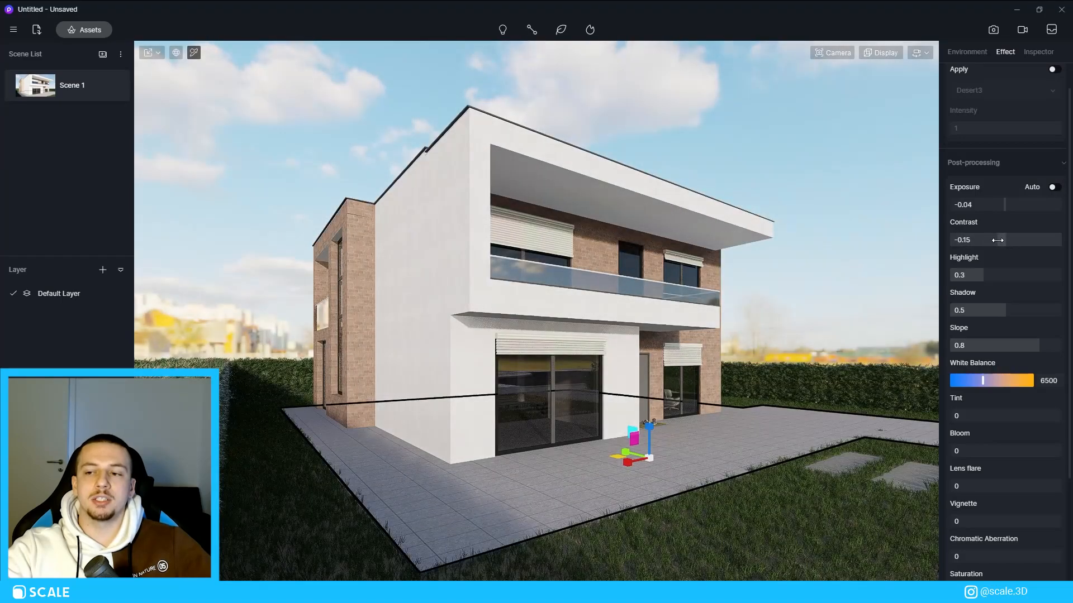
{"action": "left_click", "coordinate": [731, 435]}
{"action": "left_click", "coordinate": [747, 482]}
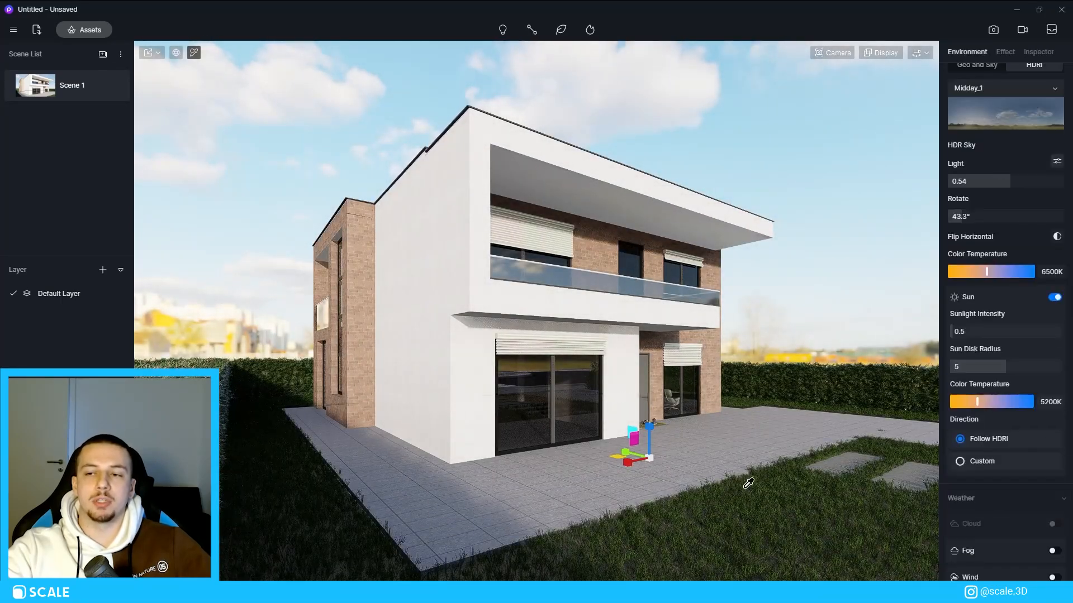
Select the brushed grass scattered over the lawns around the house and delete it.
{"action": "scroll", "coordinate": [859, 518], "scroll_direction": "down", "scroll_amount": 1}
{"action": "key", "text": "i"}
{"action": "left_click", "coordinate": [1021, 345]}
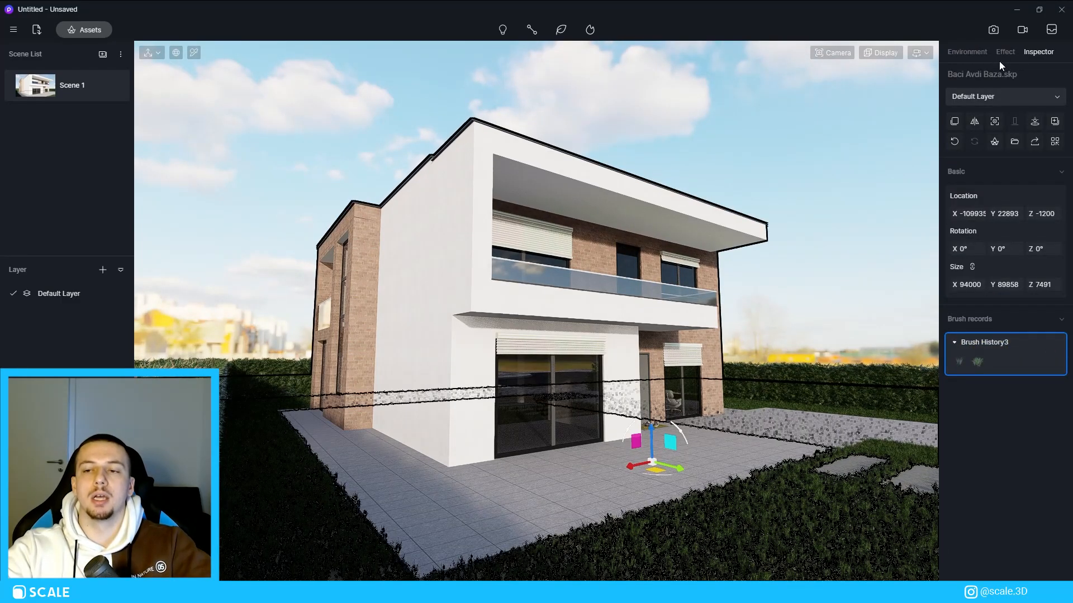
{"action": "left_click", "coordinate": [1057, 354]}
{"action": "left_click", "coordinate": [1029, 343]}
{"action": "left_click", "coordinate": [895, 352]}
{"action": "left_click", "coordinate": [907, 491]}
{"action": "key", "text": "Delete"}
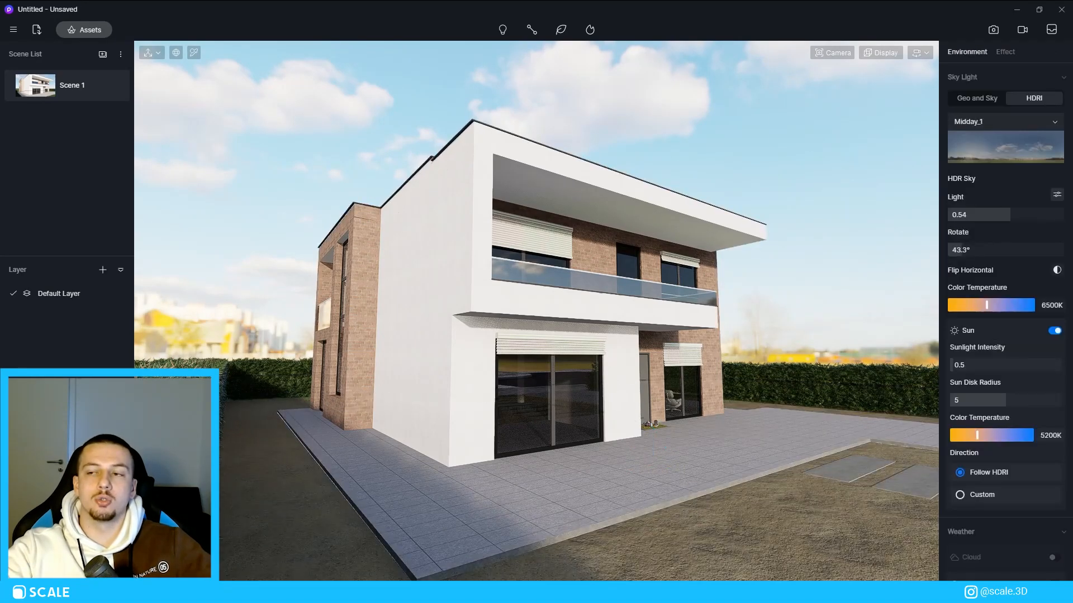
Undo and redo the grass deletion for comparison, and undo the material applied to the bed around the stepping stones.
{"action": "key", "text": "ctrl+z"}
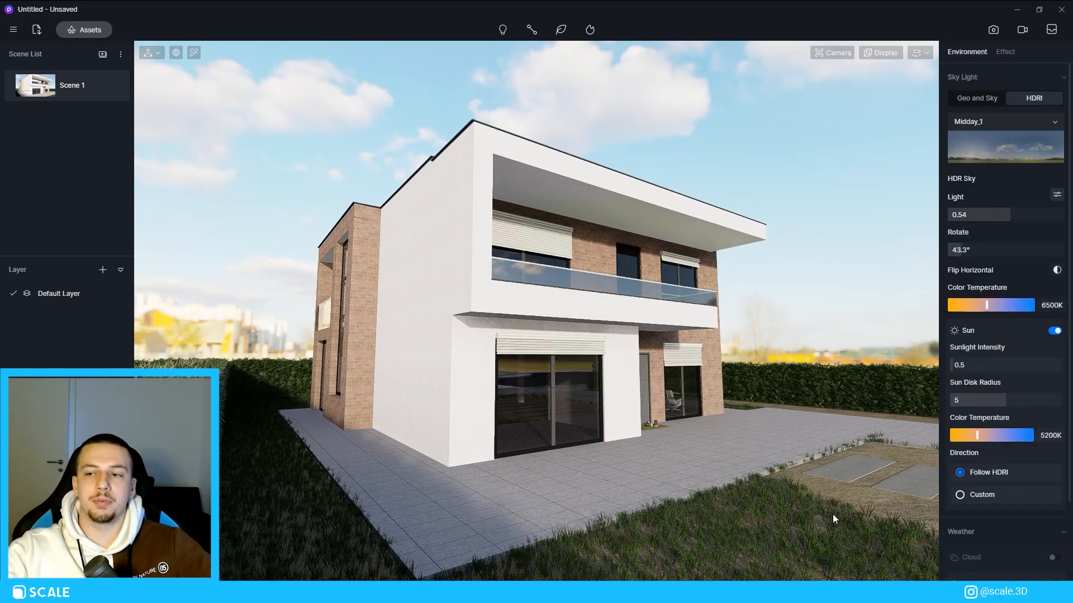
{"action": "key", "text": "ctrl+y"}
{"action": "key", "text": "ctrl+z"}
{"action": "key", "text": "ctrl+y"}
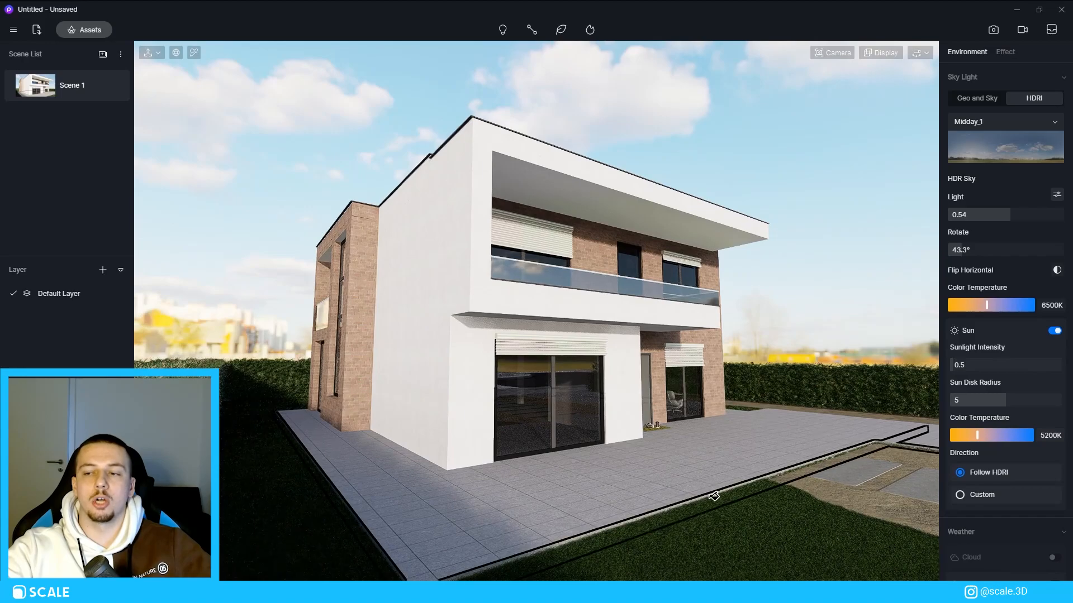
{"action": "left_click", "coordinate": [881, 508]}
{"action": "key", "text": "ctrl+z"}
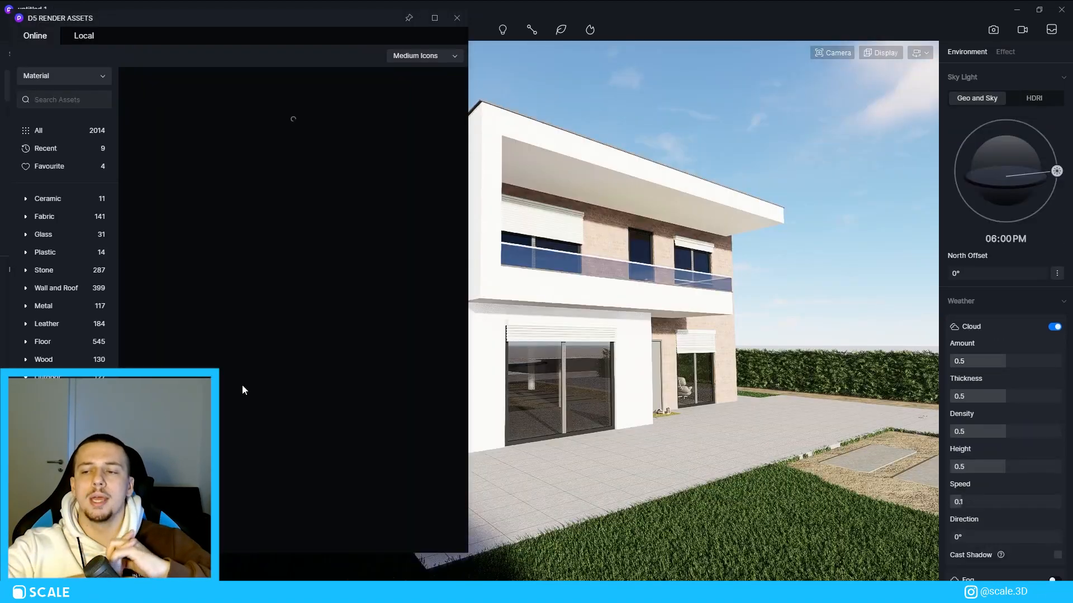
Apply the Accumulated Gravel material to the bed around the stepping stones.
{"action": "scroll", "coordinate": [288, 385], "scroll_direction": "down", "scroll_amount": 5}
{"action": "scroll", "coordinate": [280, 379], "scroll_direction": "up", "scroll_amount": 13}
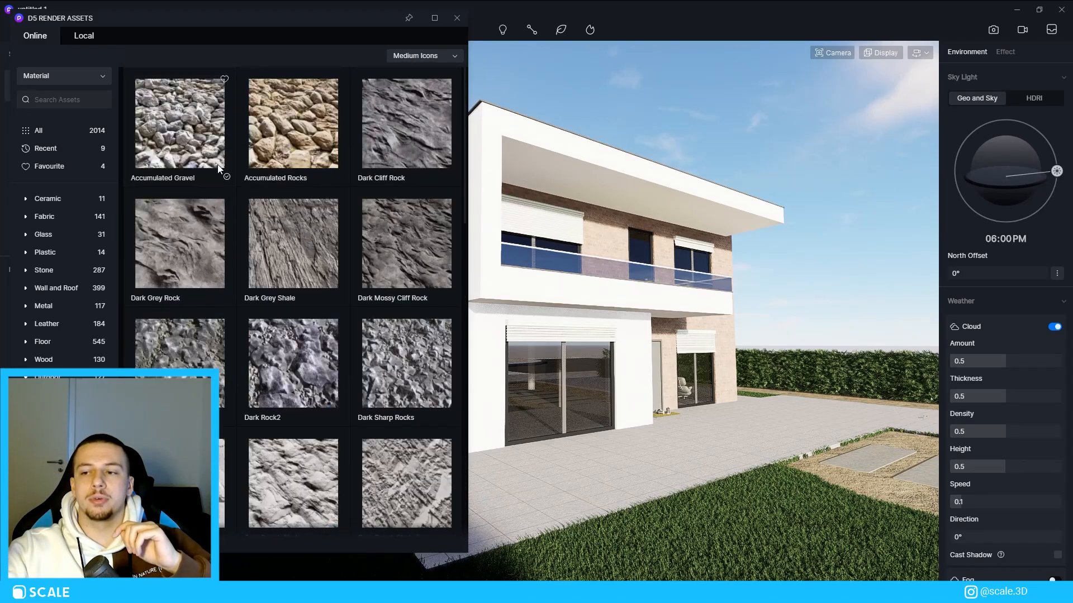
{"action": "left_click_drag", "start_coordinate": [193, 127], "coordinate": [884, 480]}
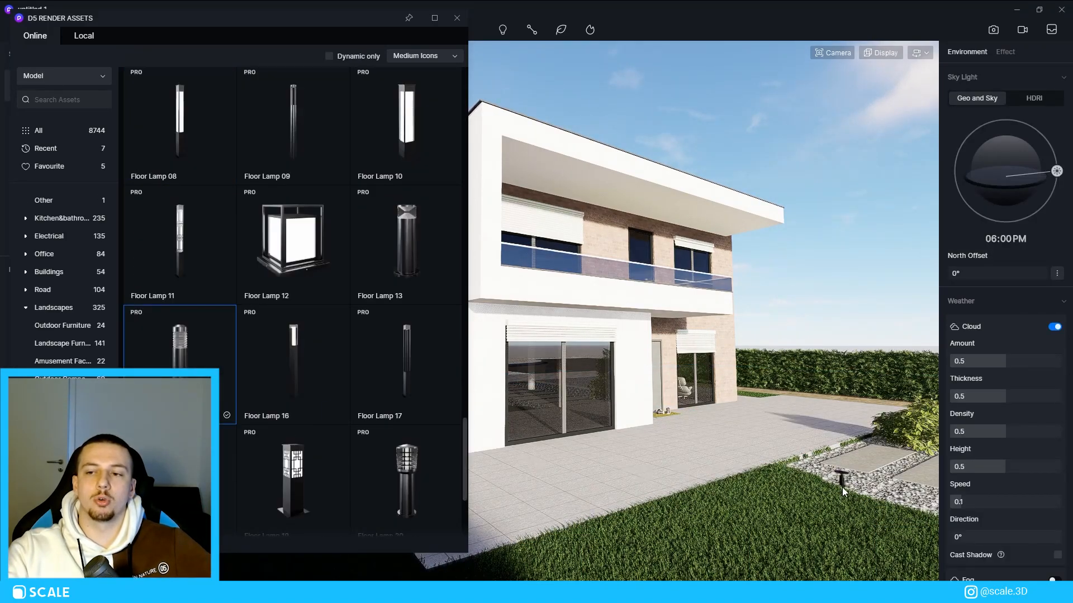
Place one bollard-style floor lamp on the gravel at the edge of the stepping-stone path.
{"action": "left_click", "coordinate": [837, 480]}
{"action": "left_click", "coordinate": [786, 488]}
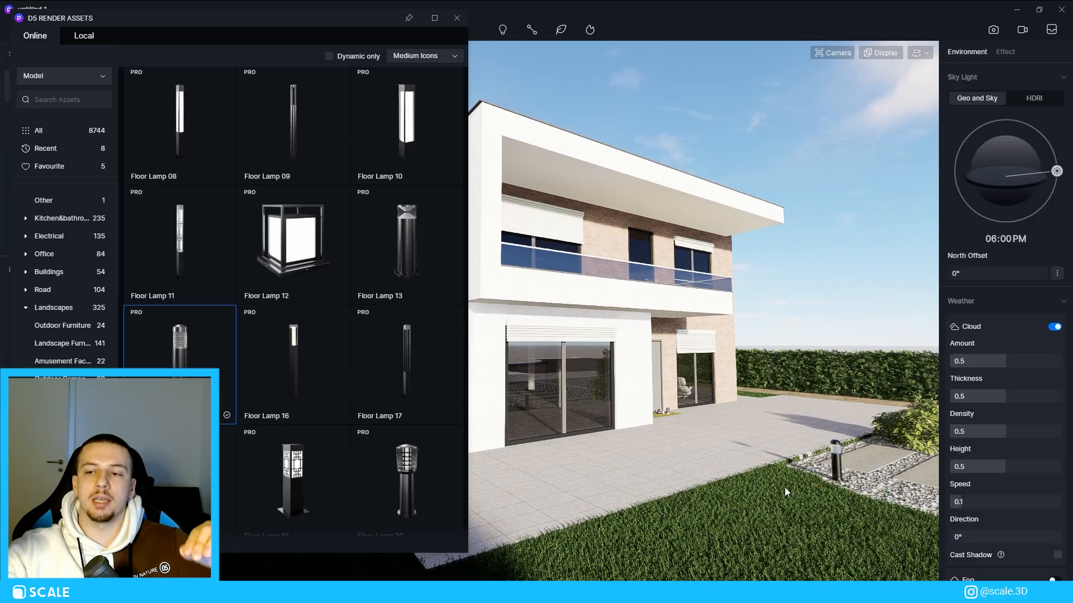
{"action": "mouse_move", "coordinate": [343, 17]}
{"action": "left_mouse_down"}
{"action": "mouse_move", "coordinate": [639, 201]}
{"action": "mouse_move", "coordinate": [411, 505]}
{"action": "mouse_move", "coordinate": [399, 163]}
{"action": "left_mouse_up"}
Start the vegetation brush and gather tree models for it from the Nature assets, including Cedrus libani 02.
{"action": "mouse_move", "coordinate": [560, 31]}
{"action": "left_click", "coordinate": [554, 88]}
{"action": "left_click_drag", "start_coordinate": [257, 170], "coordinate": [225, 56]}
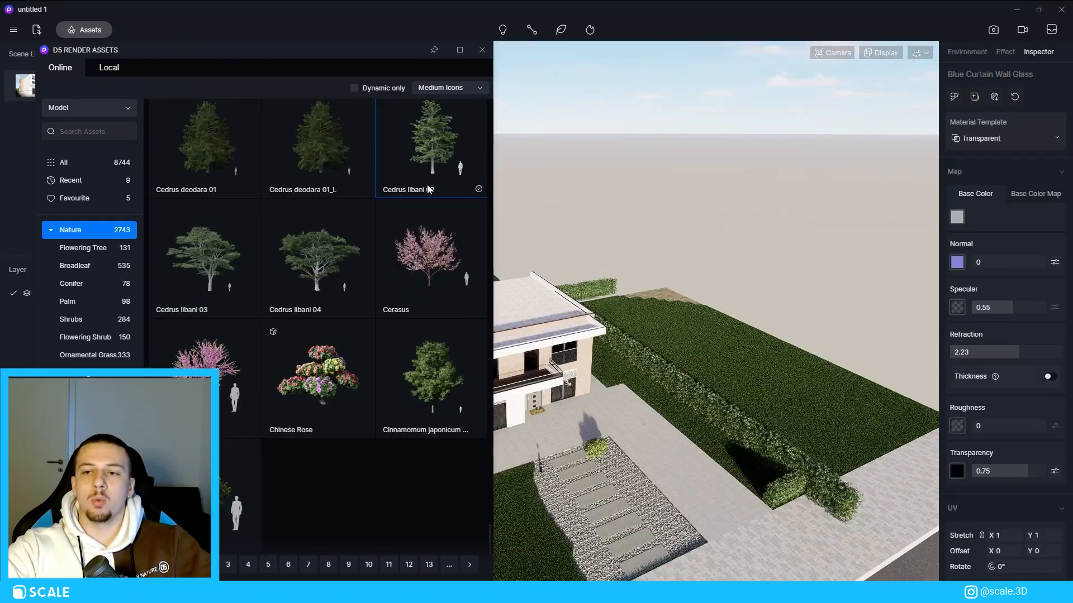
{"action": "left_click_drag", "start_coordinate": [293, 50], "coordinate": [335, 37]}
{"action": "left_click", "coordinate": [511, 186]}
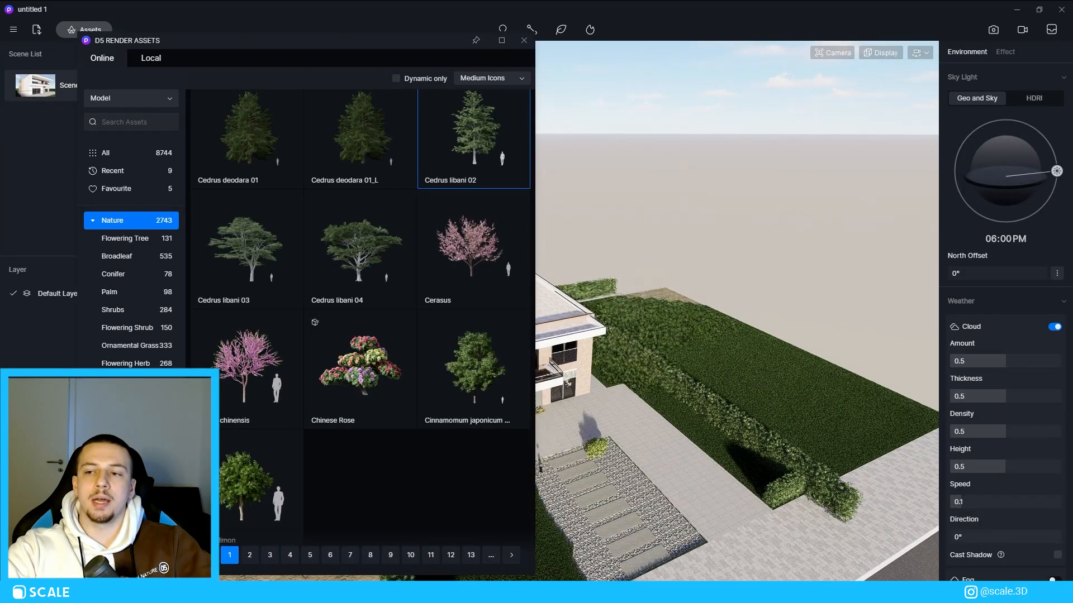
{"action": "left_click", "coordinate": [250, 555]}
{"action": "scroll", "coordinate": [350, 285], "scroll_direction": "down", "scroll_amount": 10}
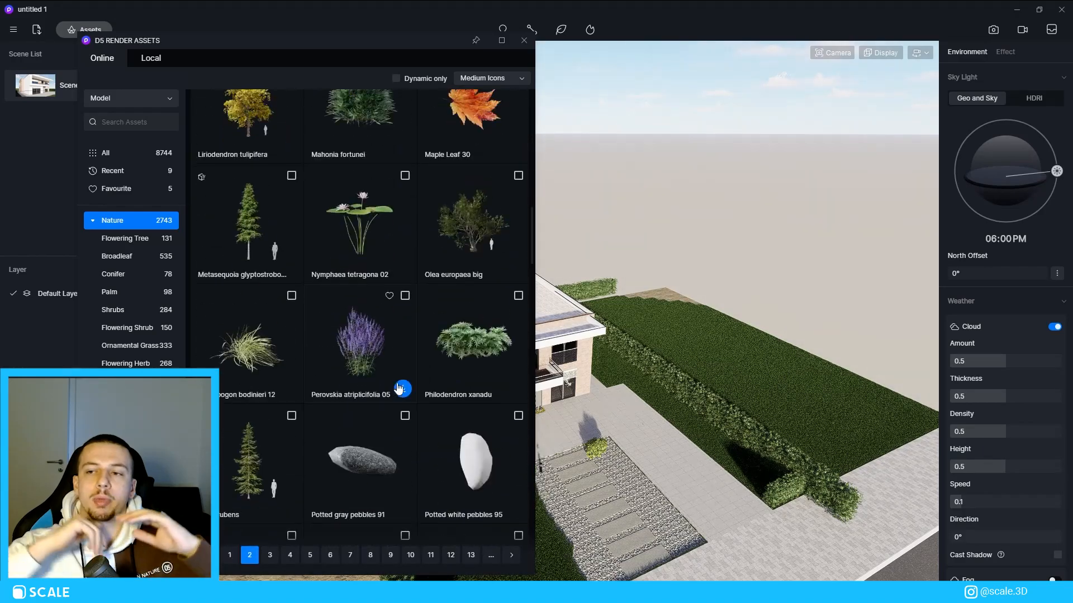
{"action": "scroll", "coordinate": [436, 335], "scroll_direction": "down", "scroll_amount": 5}
{"action": "left_click", "coordinate": [291, 135]}
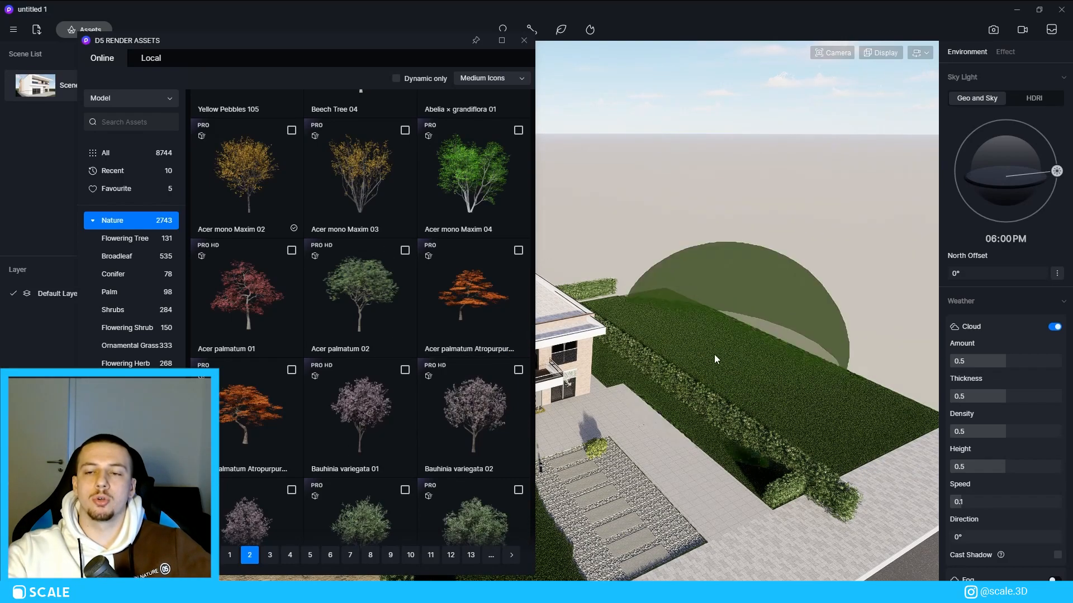
Brush groups of trees over the ground beyond the hedges, on both sides of and behind the house.
{"action": "left_click_drag", "start_coordinate": [752, 341], "coordinate": [605, 299]}
{"action": "scroll", "coordinate": [856, 334], "scroll_direction": "down", "scroll_amount": 6}
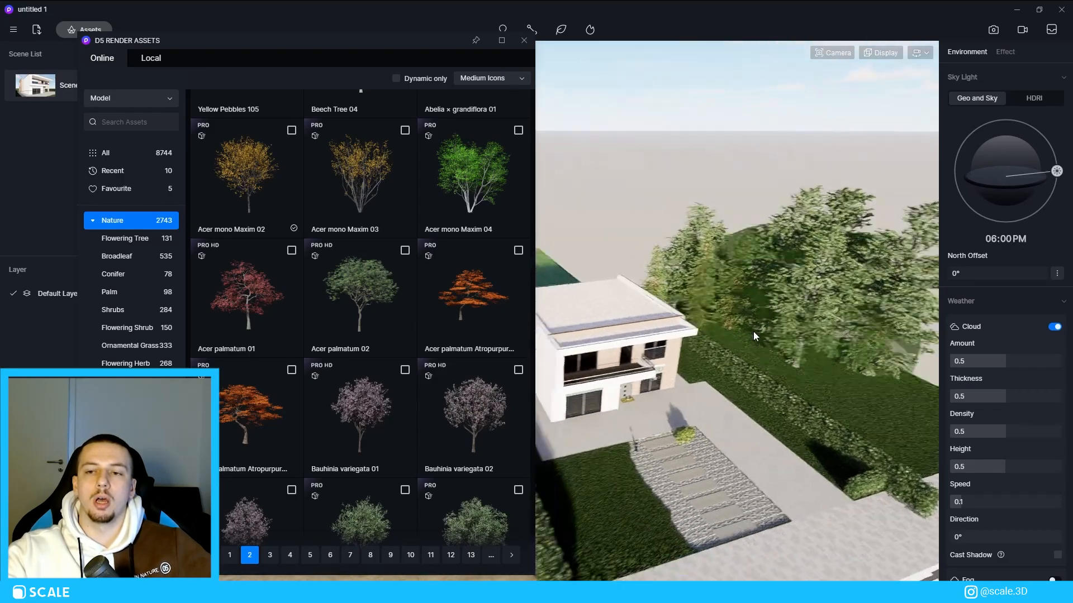
{"action": "right_click_drag", "start_coordinate": [753, 331], "coordinate": [670, 327]}
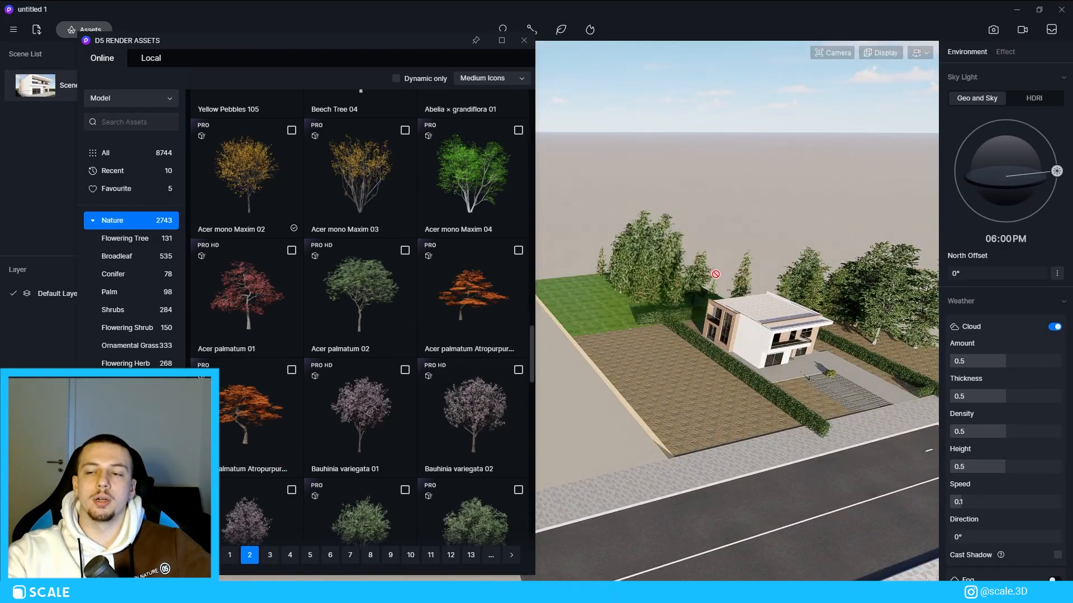
{"action": "left_click_drag", "start_coordinate": [632, 294], "coordinate": [651, 465]}
Erase the brushed trees standing along the side hedge and close to the house, and return to Scene 1.
{"action": "key", "text": "w"}
{"action": "key", "text": "d"}
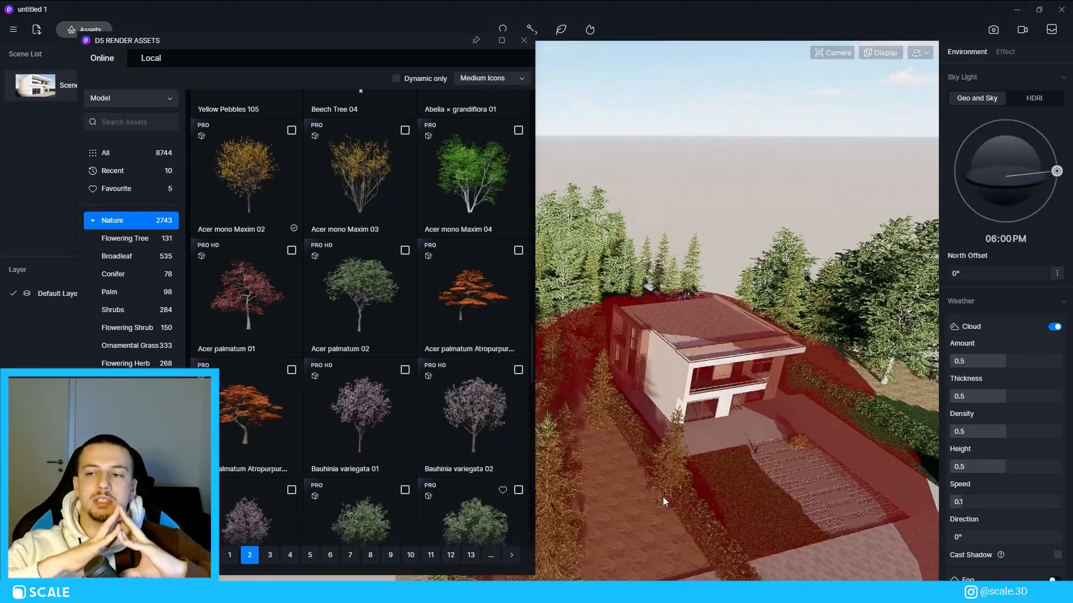
{"action": "mouse_move", "coordinate": [660, 485]}
{"action": "left_mouse_down"}
{"action": "mouse_move", "coordinate": [616, 444]}
{"action": "mouse_move", "coordinate": [616, 322]}
{"action": "left_mouse_up"}
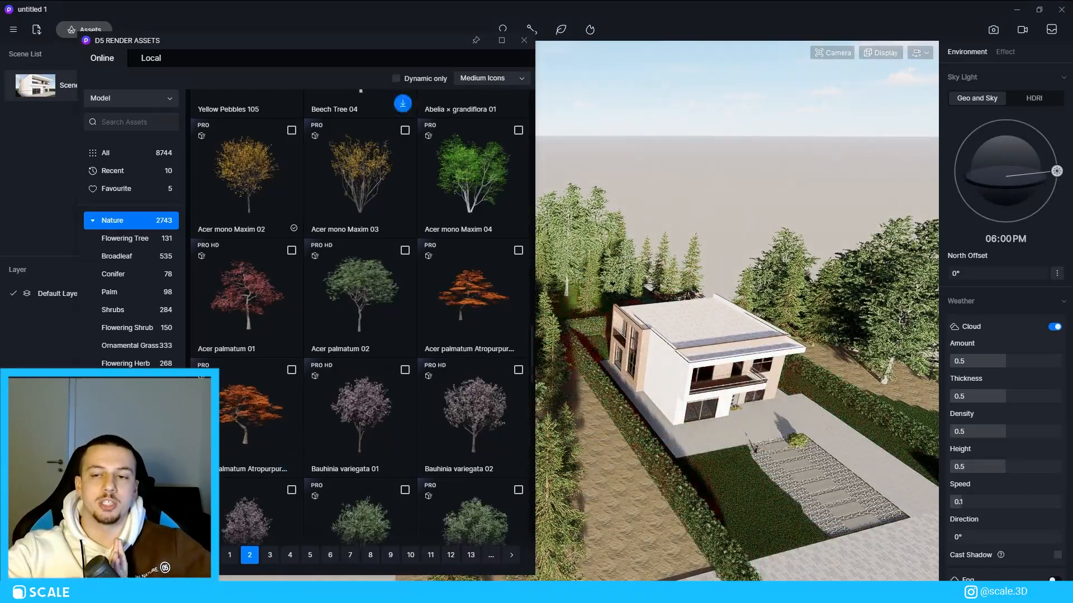
{"action": "left_click", "coordinate": [60, 85]}
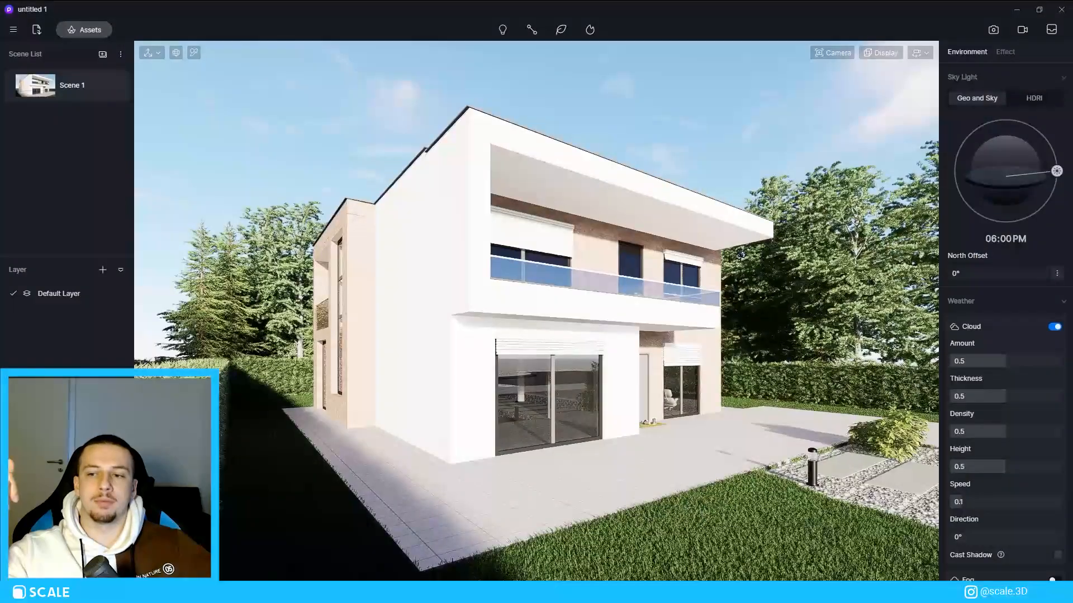
Place an Allamanda cathartica 03 flowering shrub at the front lawn's corner beside the gravel bed.
{"action": "left_click", "coordinate": [95, 33]}
{"action": "right_click_drag", "start_coordinate": [726, 386], "coordinate": [617, 400]}
{"action": "scroll", "coordinate": [698, 417], "scroll_direction": "down", "scroll_amount": 10}
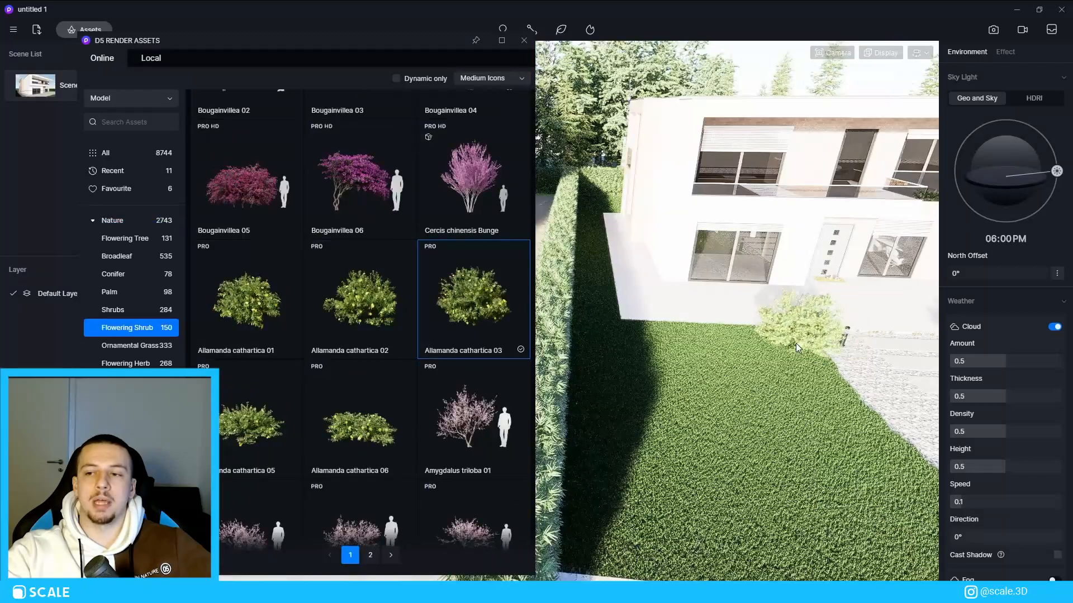
{"action": "left_click", "coordinate": [795, 343]}
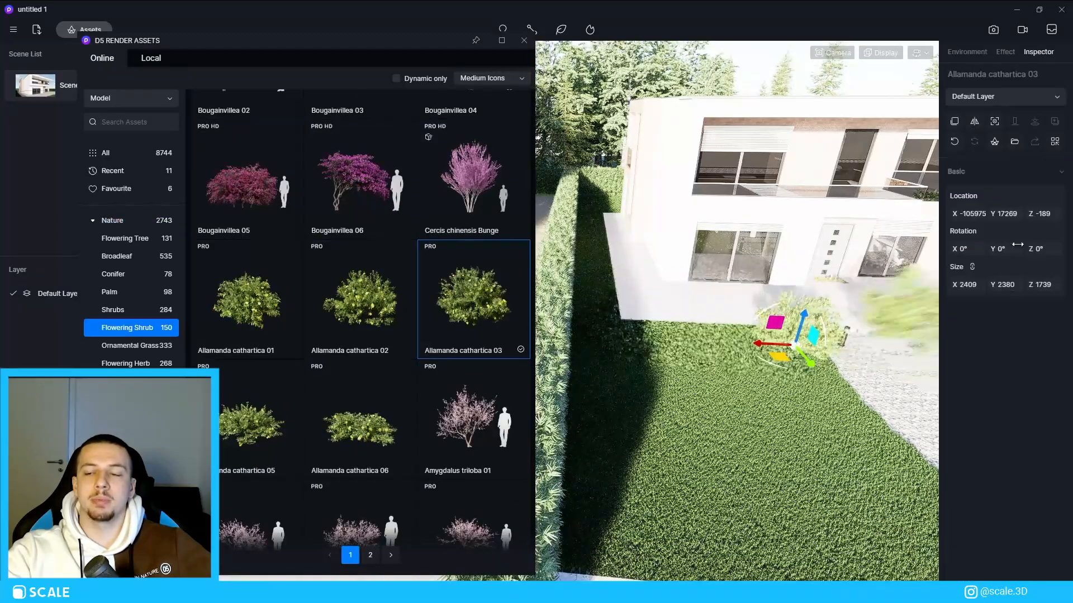
Scale the Allamanda shrub to 1355 × 1339 × 978 and distribute copies along the lawn's edge beside the paving.
{"action": "left_click_drag", "start_coordinate": [959, 285], "coordinate": [370, 292]}
{"action": "left_click", "coordinate": [795, 345]}
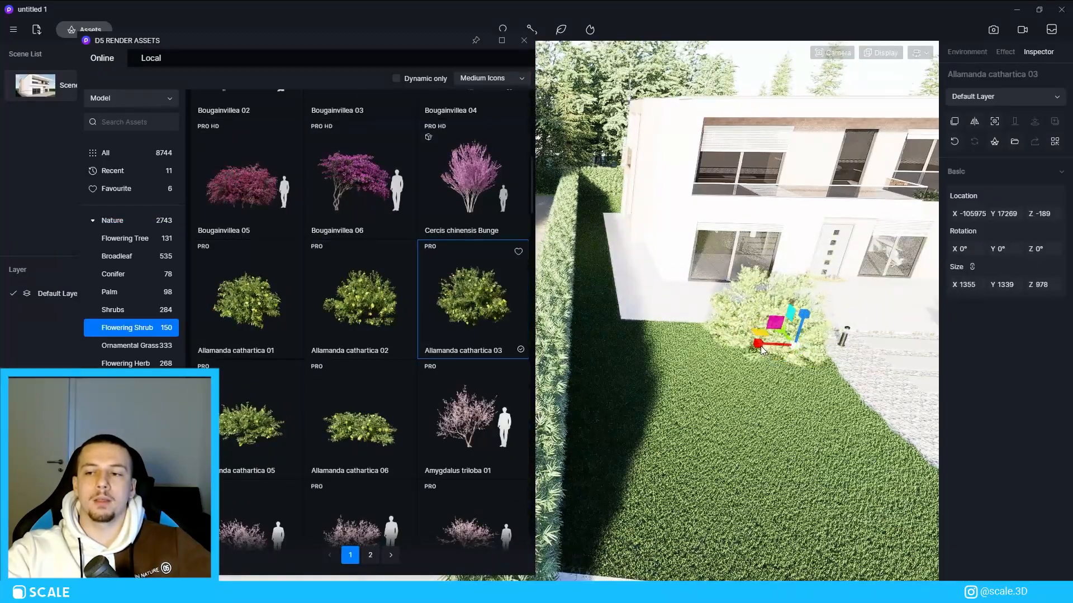
{"action": "left_click_drag", "start_coordinate": [760, 340], "coordinate": [591, 249]}
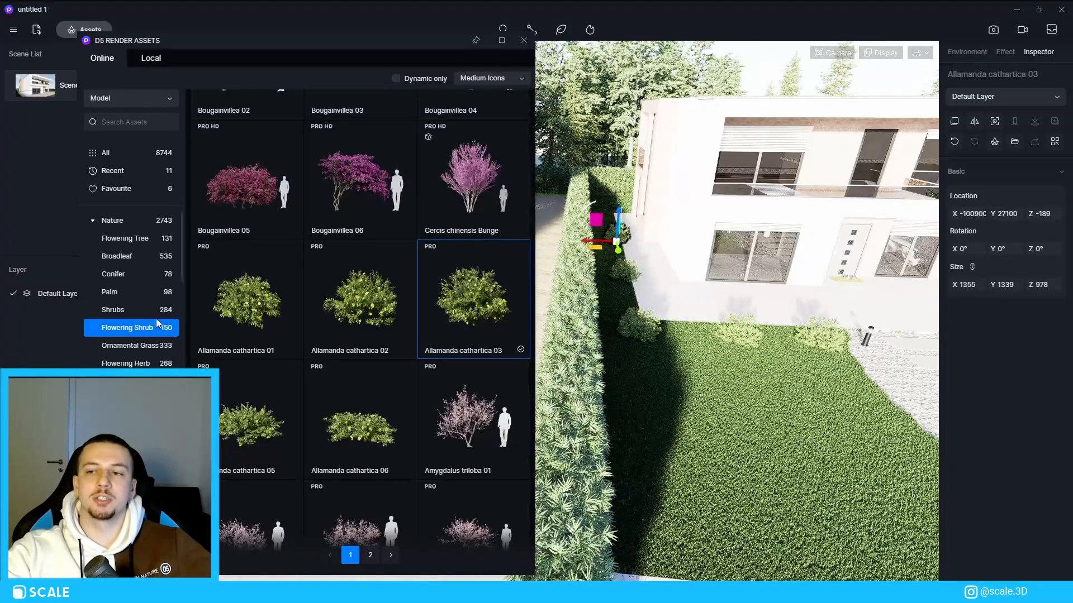
Place Duranta repens 04 shrubs between the Allamanda shrubs along the lawn's edge, and return to the Scene 1 view.
{"action": "left_click", "coordinate": [144, 311]}
{"action": "scroll", "coordinate": [388, 284], "scroll_direction": "down", "scroll_amount": 8}
{"action": "left_click", "coordinate": [360, 449]}
{"action": "left_click", "coordinate": [360, 555]}
{"action": "scroll", "coordinate": [359, 335], "scroll_direction": "down", "scroll_amount": 5}
{"action": "left_click", "coordinate": [247, 176]}
{"action": "left_click", "coordinate": [775, 336]}
{"action": "left_click", "coordinate": [687, 335]}
{"action": "left_click", "coordinate": [617, 258]}
{"action": "left_click", "coordinate": [524, 40]}
{"action": "left_click", "coordinate": [58, 88]}
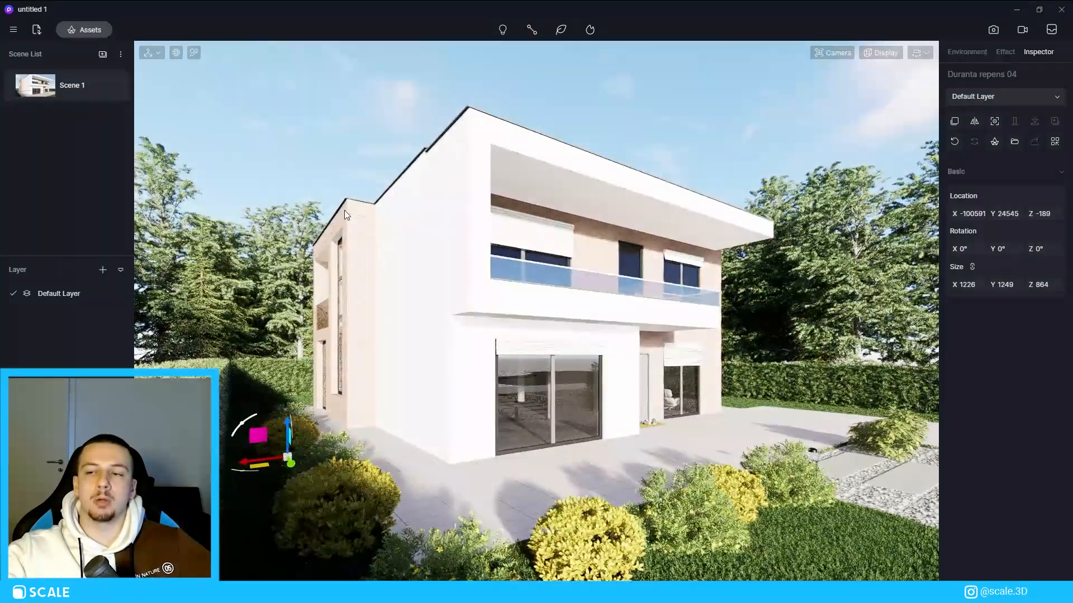
{"action": "left_click", "coordinate": [46, 93]}
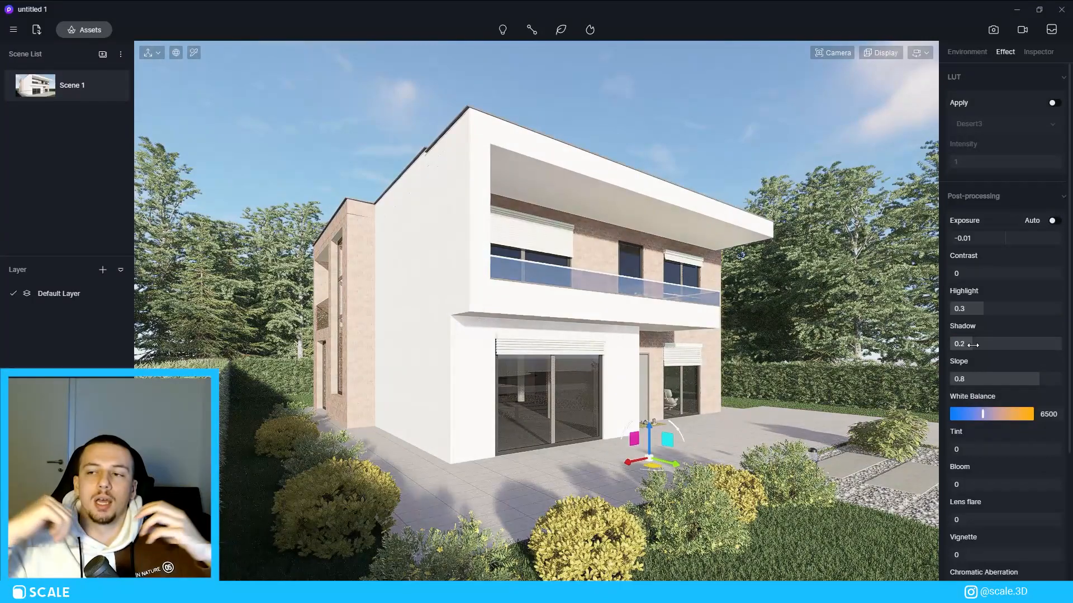
Switch the sky light to HDRI and select the custom Midday image.
{"action": "left_click", "coordinate": [965, 53]}
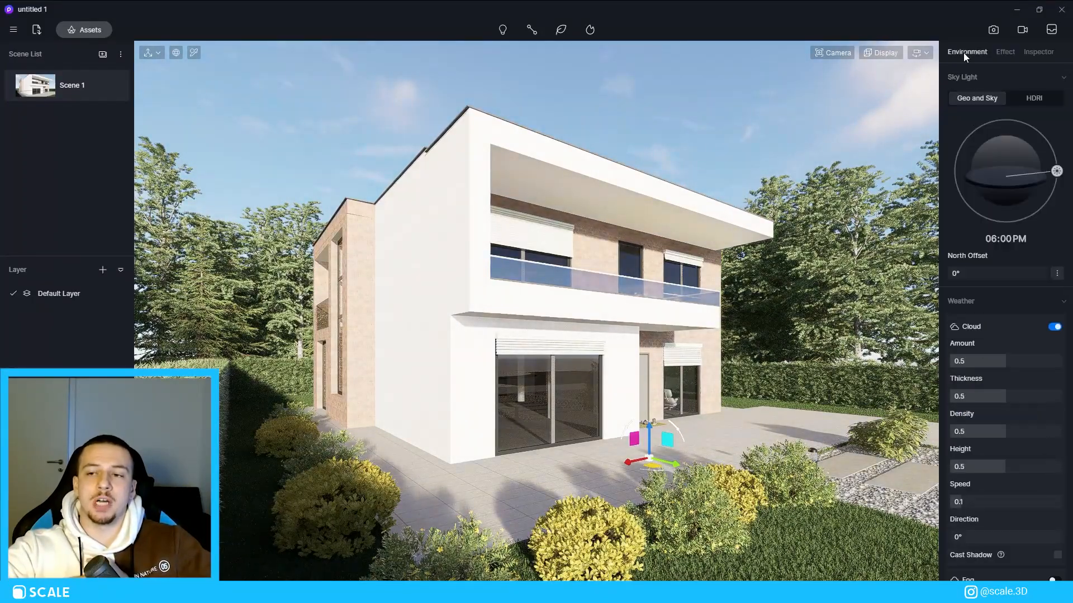
{"action": "left_click", "coordinate": [1027, 101]}
{"action": "left_click", "coordinate": [1008, 146]}
{"action": "left_click", "coordinate": [995, 240]}
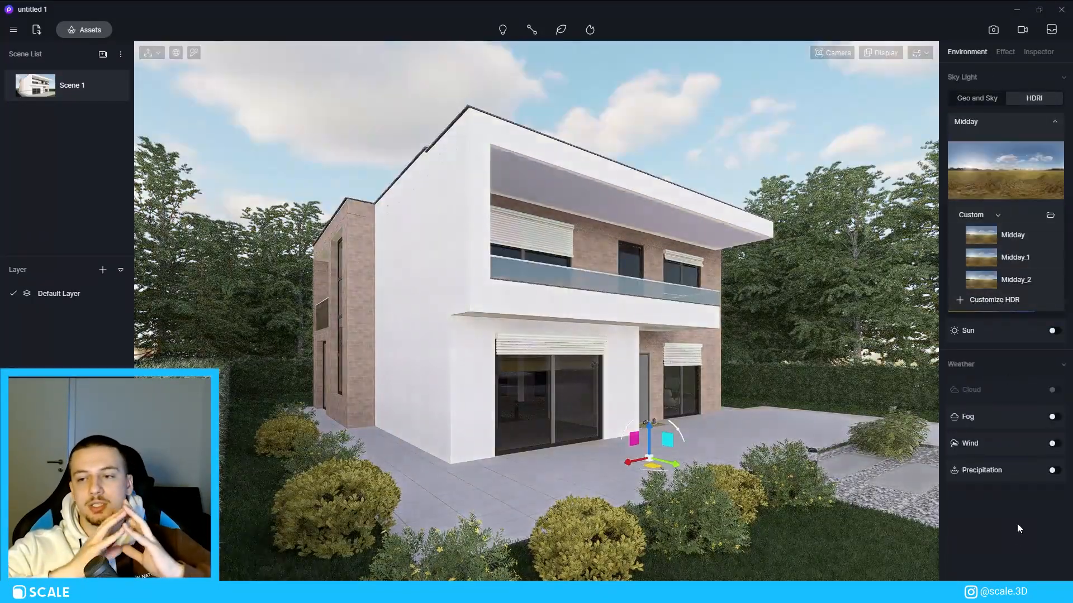
Turn on the sun for the HDRI sky and rotate the sky to 48.5°.
{"action": "left_click", "coordinate": [1054, 331]}
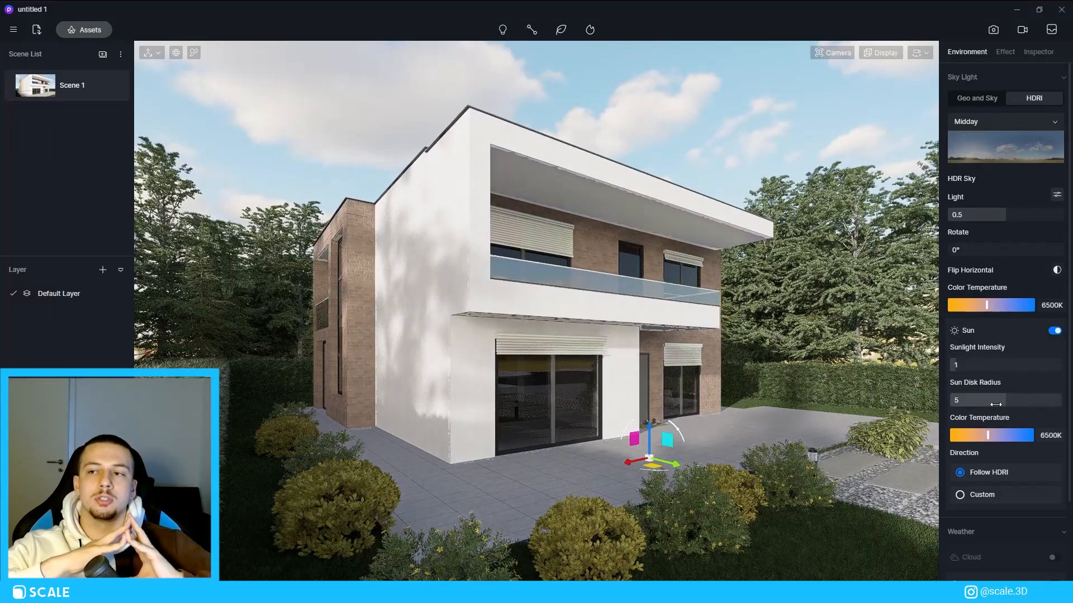
{"action": "left_click_drag", "start_coordinate": [988, 249], "coordinate": [963, 252]}
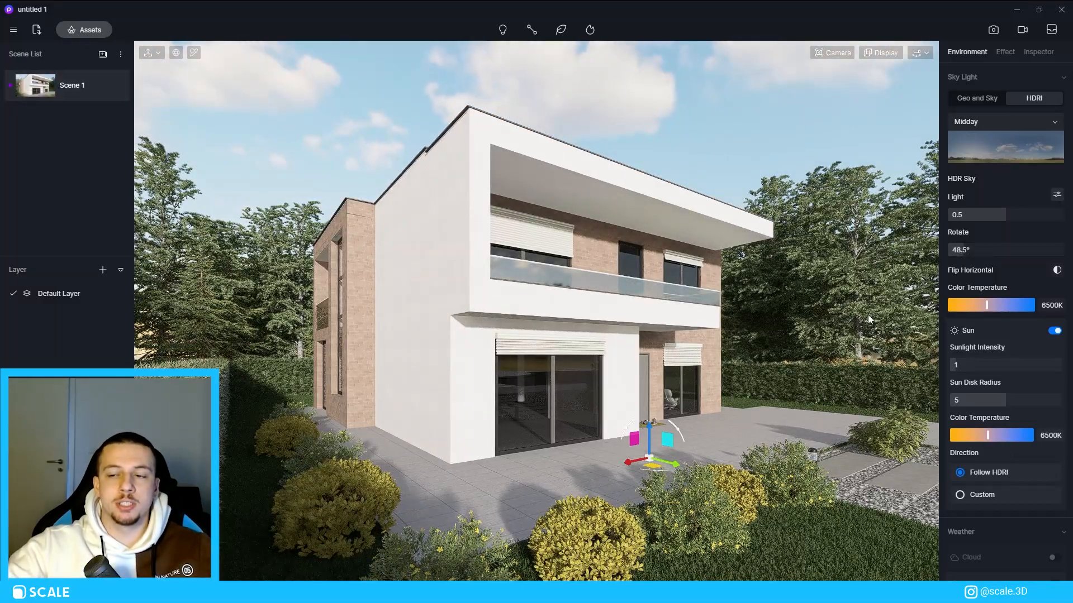
Set the post-processing slope to 0.89 and the sunlight intensity to 0.8.
{"action": "left_click", "coordinate": [1003, 51]}
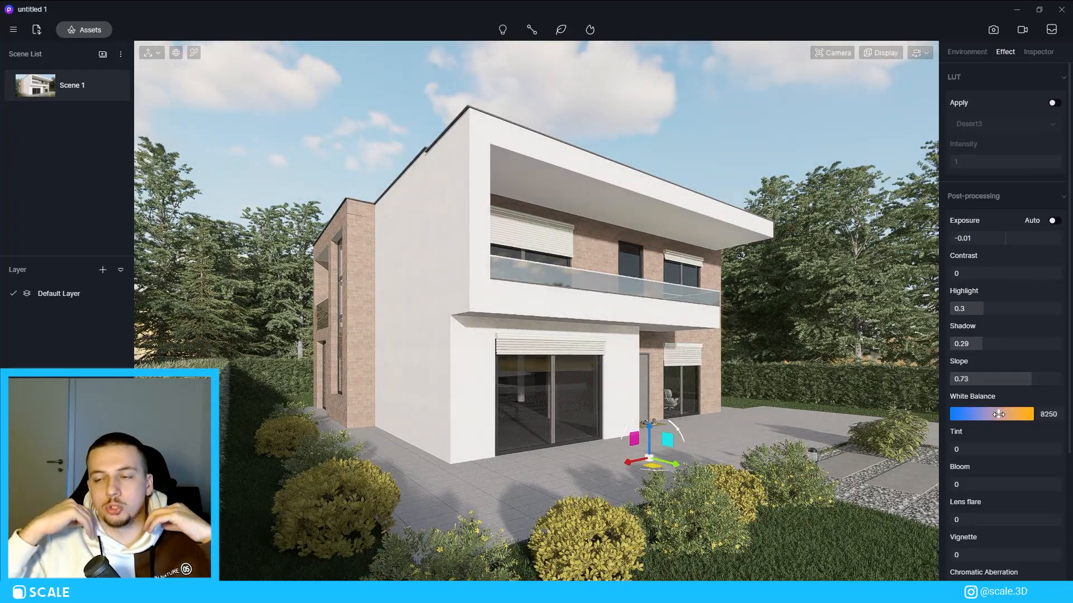
{"action": "mouse_move", "coordinate": [1032, 379]}
{"action": "left_mouse_down"}
{"action": "mouse_move", "coordinate": [1060, 380]}
{"action": "mouse_move", "coordinate": [1045, 385]}
{"action": "left_mouse_up"}
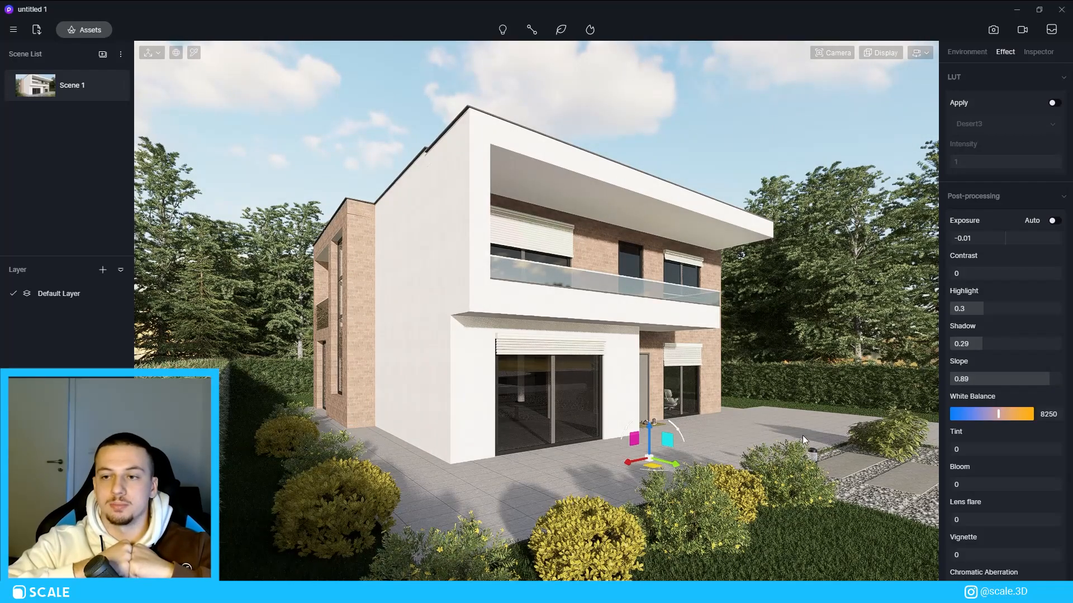
{"action": "left_click", "coordinate": [790, 427]}
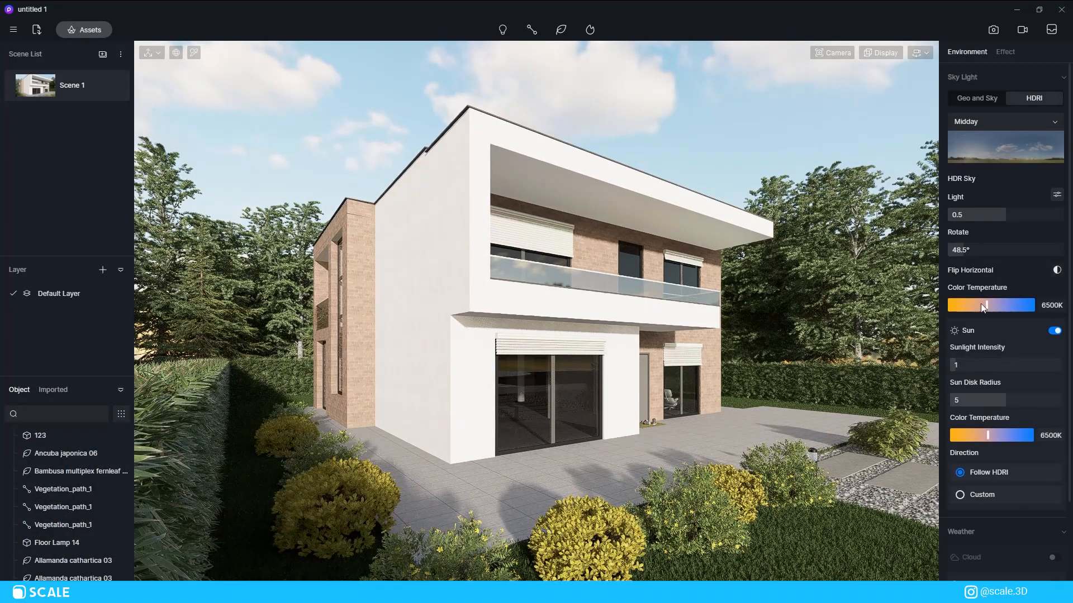
{"action": "left_click", "coordinate": [1005, 55]}
{"action": "left_click", "coordinate": [968, 53]}
{"action": "left_click_drag", "start_coordinate": [956, 366], "coordinate": [954, 366]}
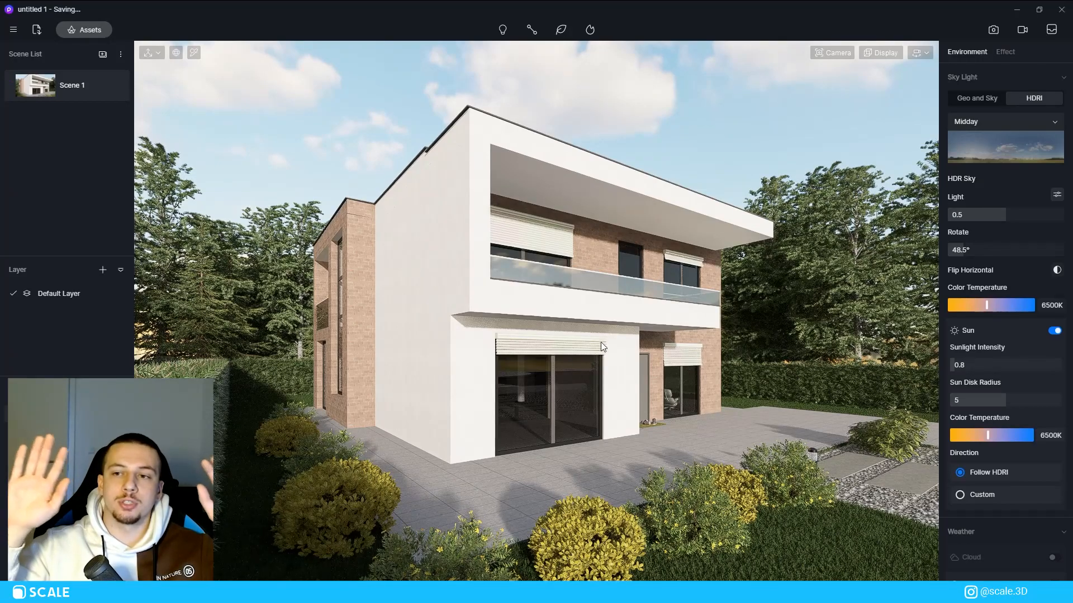
Place a Broadleaf 60 tree from the nature models on the ground outside the bamboo hedge.
{"action": "right_click_drag", "start_coordinate": [603, 342], "coordinate": [405, 230]}
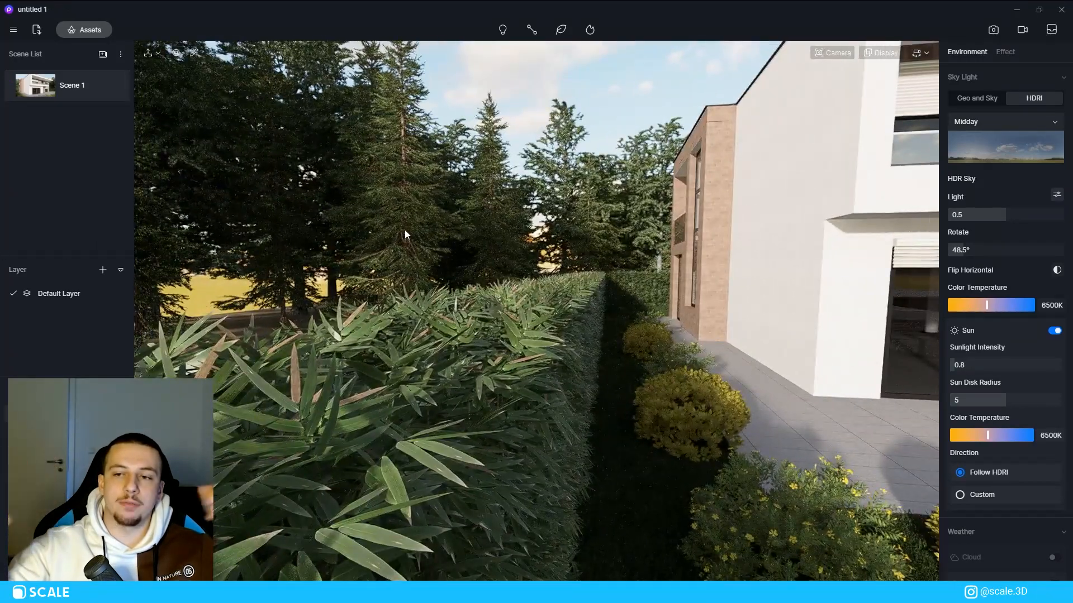
{"action": "left_click", "coordinate": [91, 32]}
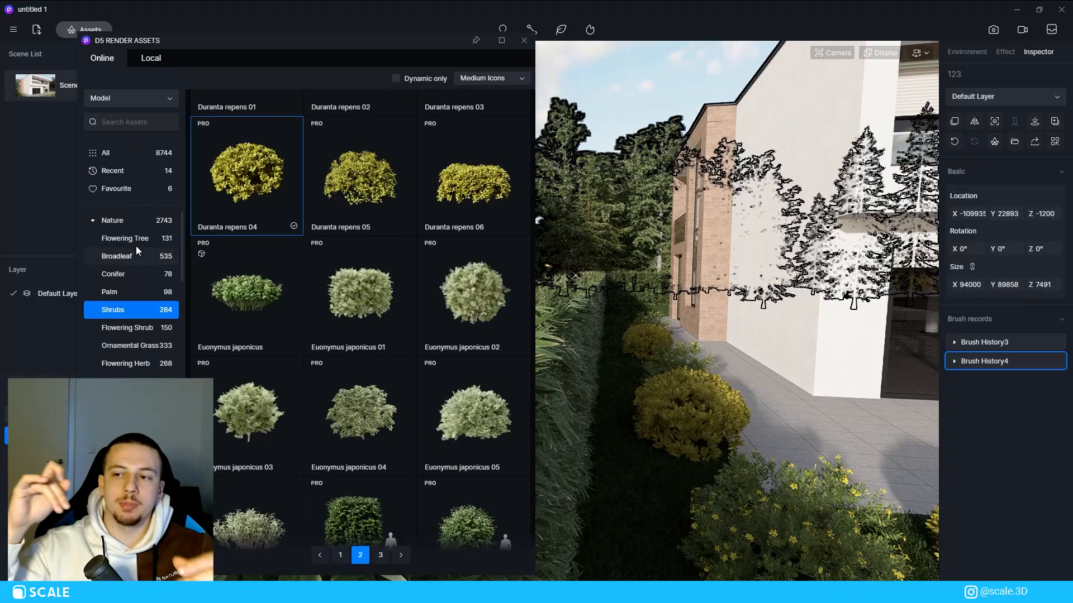
{"action": "left_click", "coordinate": [131, 221]}
{"action": "scroll", "coordinate": [391, 405], "scroll_direction": "down", "scroll_amount": 4}
{"action": "scroll", "coordinate": [398, 383], "scroll_direction": "down", "scroll_amount": 6}
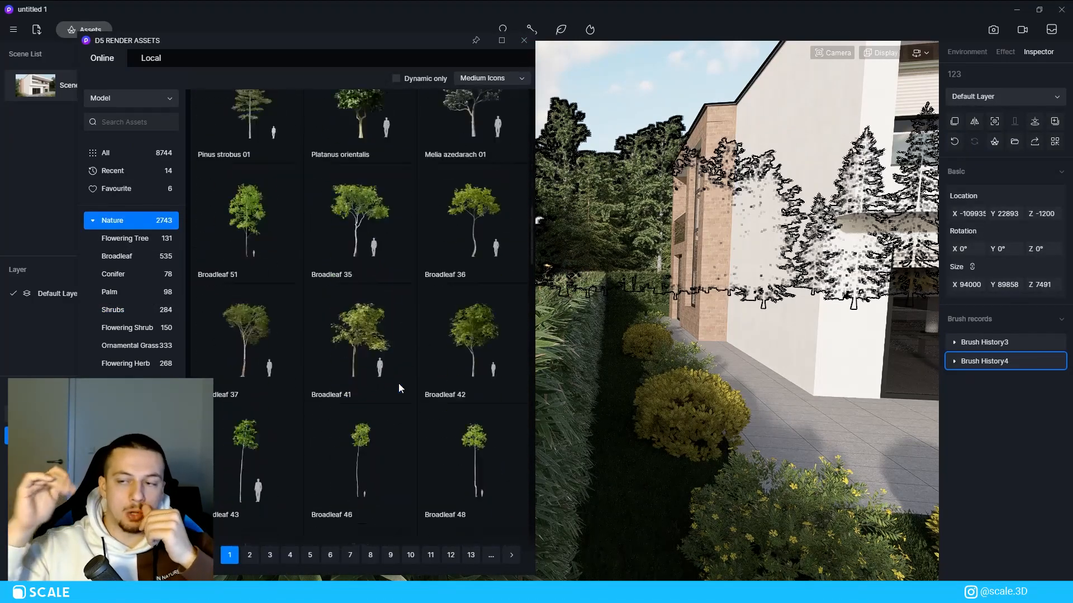
{"action": "left_click_drag", "start_coordinate": [303, 41], "coordinate": [807, 17]}
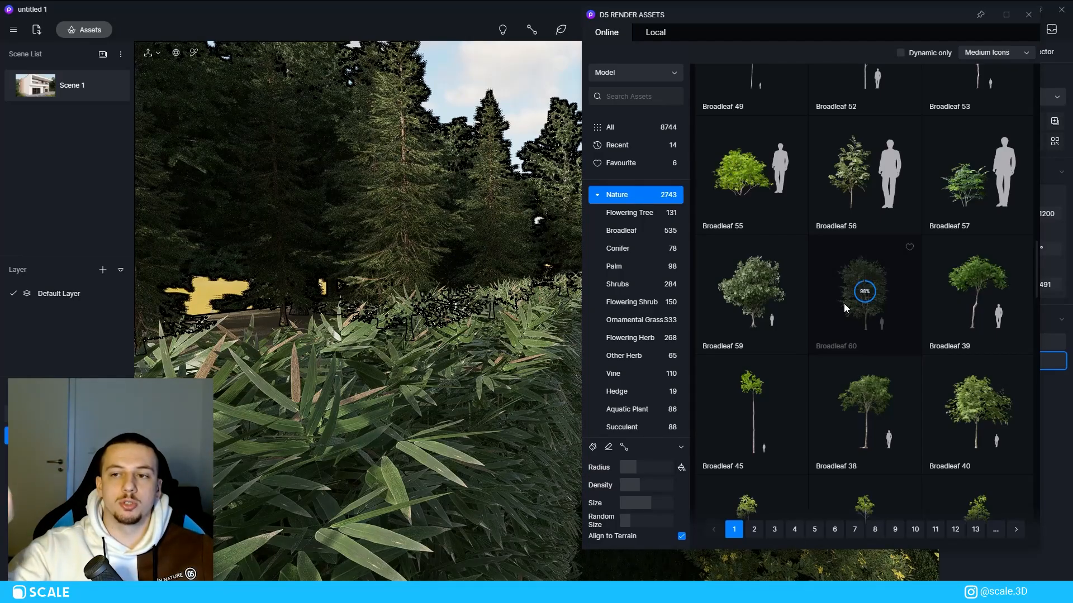
{"action": "right_click_drag", "start_coordinate": [451, 328], "coordinate": [522, 342]}
{"action": "scroll", "coordinate": [521, 343], "scroll_direction": "down", "scroll_amount": 8}
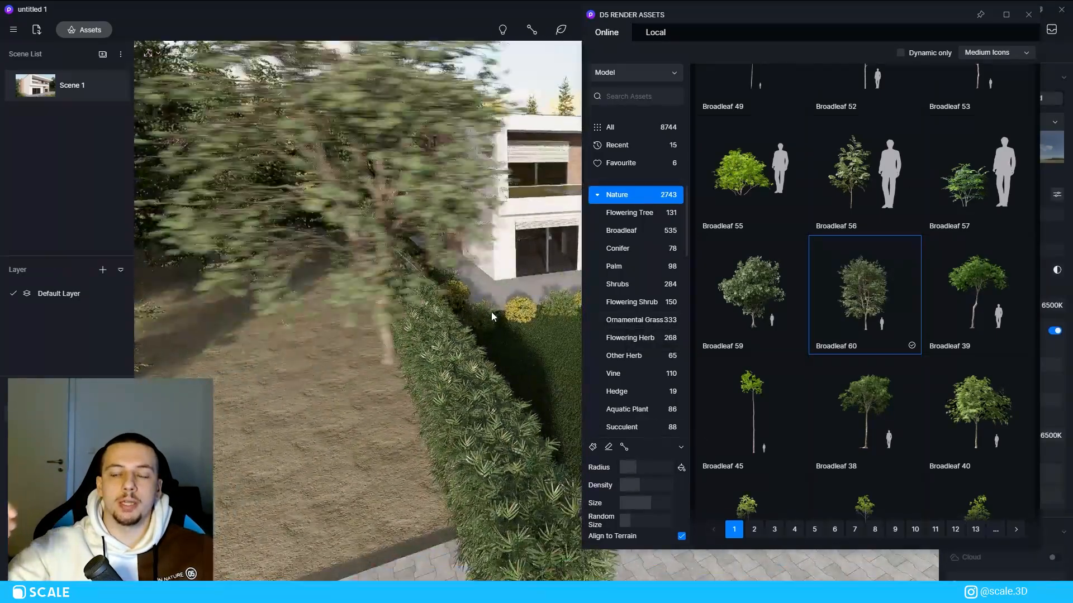
{"action": "left_click", "coordinate": [371, 487]}
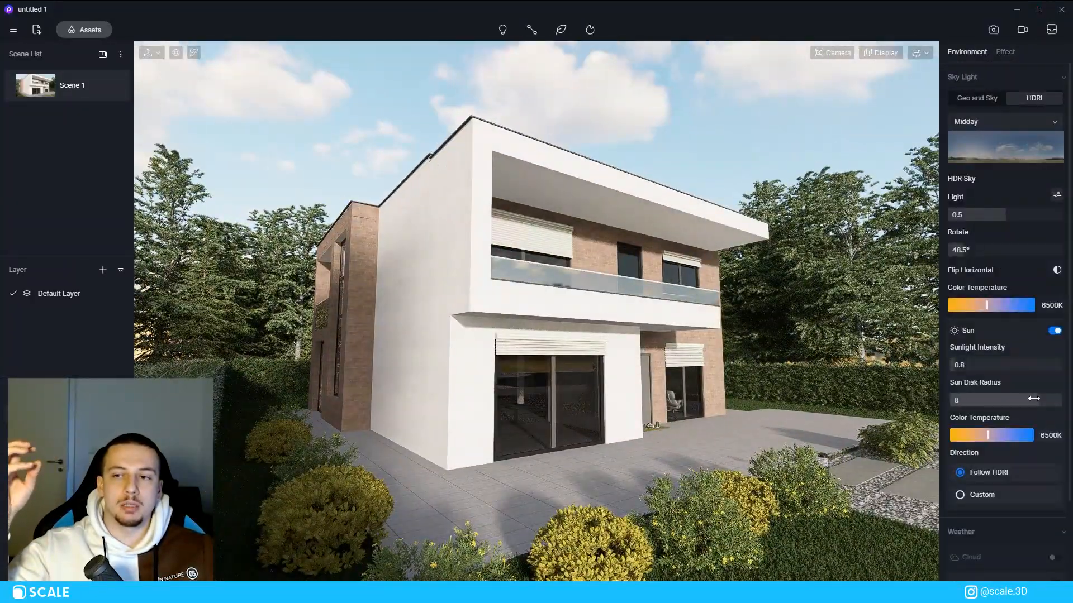
Widen the sun disk radius to 8.1 and fine-tune the post-processing exposure, highlight and tint.
{"action": "scroll", "coordinate": [1000, 224], "scroll_direction": "down", "scroll_amount": 3}
{"action": "left_click", "coordinate": [1005, 52]}
{"action": "left_click", "coordinate": [1053, 220]}
{"action": "left_click_drag", "start_coordinate": [1007, 239], "coordinate": [1004, 238]}
{"action": "left_click_drag", "start_coordinate": [982, 310], "coordinate": [980, 345]}
{"action": "left_click_drag", "start_coordinate": [1001, 452], "coordinate": [1005, 452]}
{"action": "scroll", "coordinate": [988, 531], "scroll_direction": "down", "scroll_amount": 1}
{"action": "mouse_move", "coordinate": [988, 522]}
{"action": "left_mouse_down"}
{"action": "mouse_move", "coordinate": [998, 521]}
{"action": "mouse_move", "coordinate": [988, 522]}
{"action": "left_mouse_up"}
{"action": "scroll", "coordinate": [997, 523], "scroll_direction": "down", "scroll_amount": 2}
{"action": "scroll", "coordinate": [1004, 531], "scroll_direction": "down", "scroll_amount": 3}
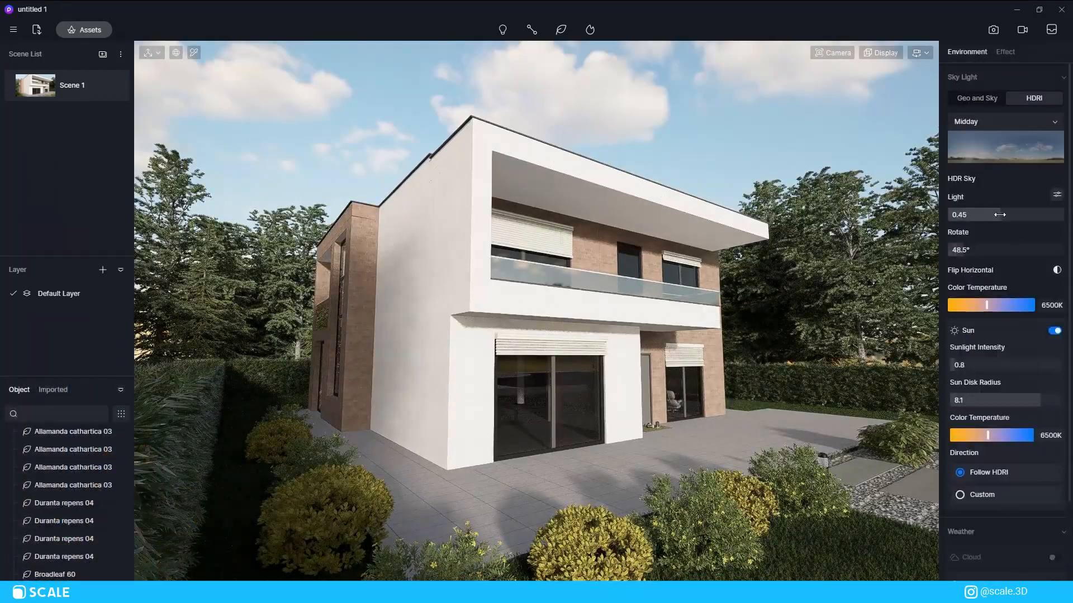
Set the HDRI sky light to 0.33 and the sunlight intensity to 0.9.
{"action": "left_click_drag", "start_coordinate": [999, 215], "coordinate": [986, 215]}
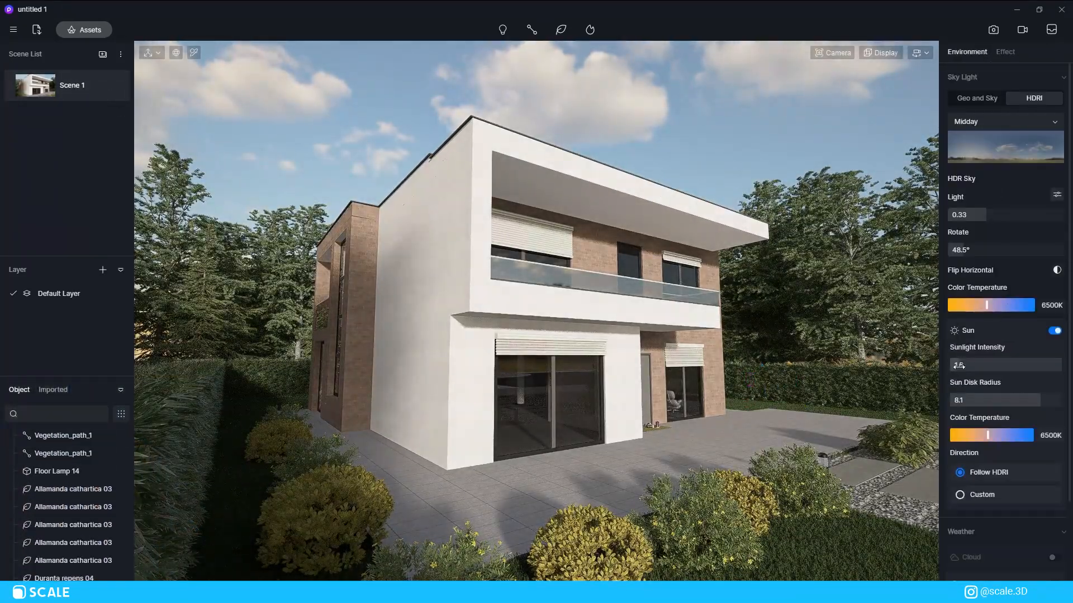
{"action": "left_click", "coordinate": [881, 53]}
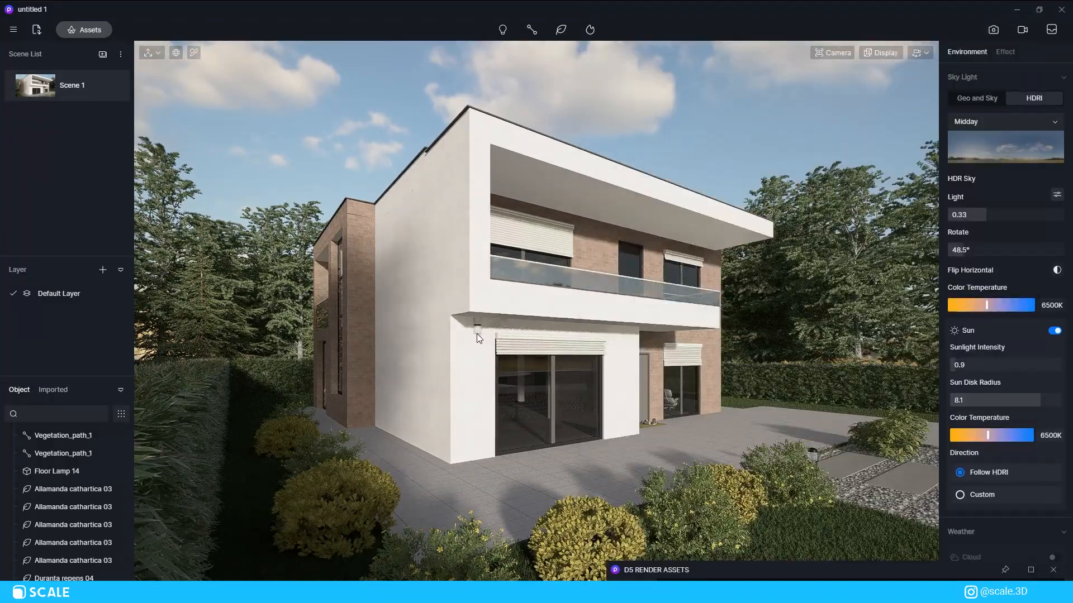
Place a Downlight 01 lamp and move it up under the balcony roof in front of the upper window.
{"action": "left_click", "coordinate": [478, 338]}
{"action": "left_click_drag", "start_coordinate": [477, 335], "coordinate": [533, 211]}
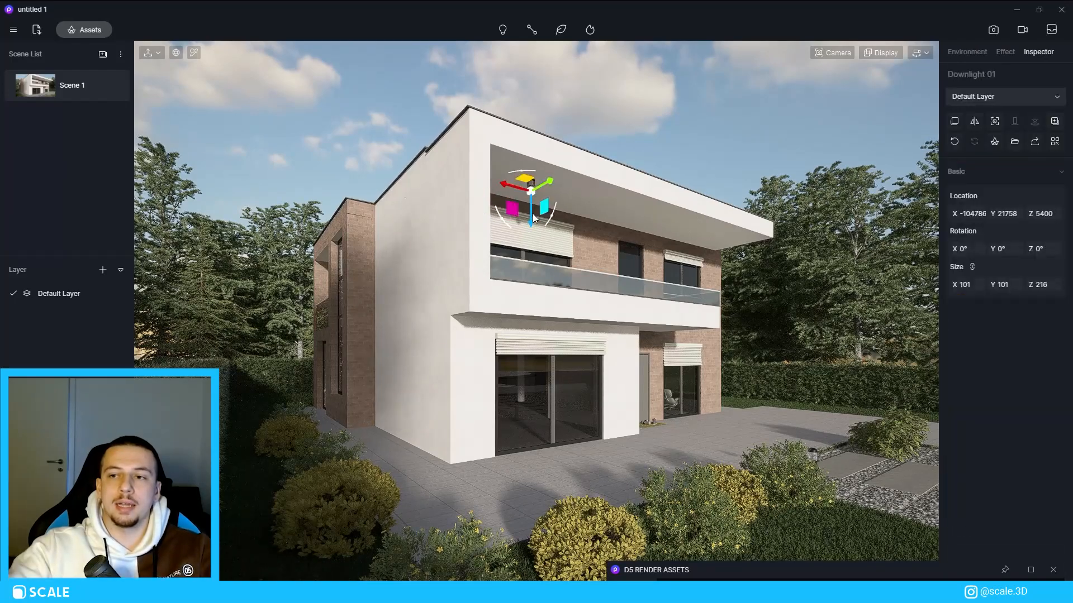
{"action": "key", "text": "Escape"}
{"action": "left_click", "coordinate": [578, 329]}
{"action": "key", "text": "Escape"}
{"action": "left_click", "coordinate": [532, 185]}
{"action": "key", "text": "Escape"}
{"action": "left_click", "coordinate": [165, 295]}
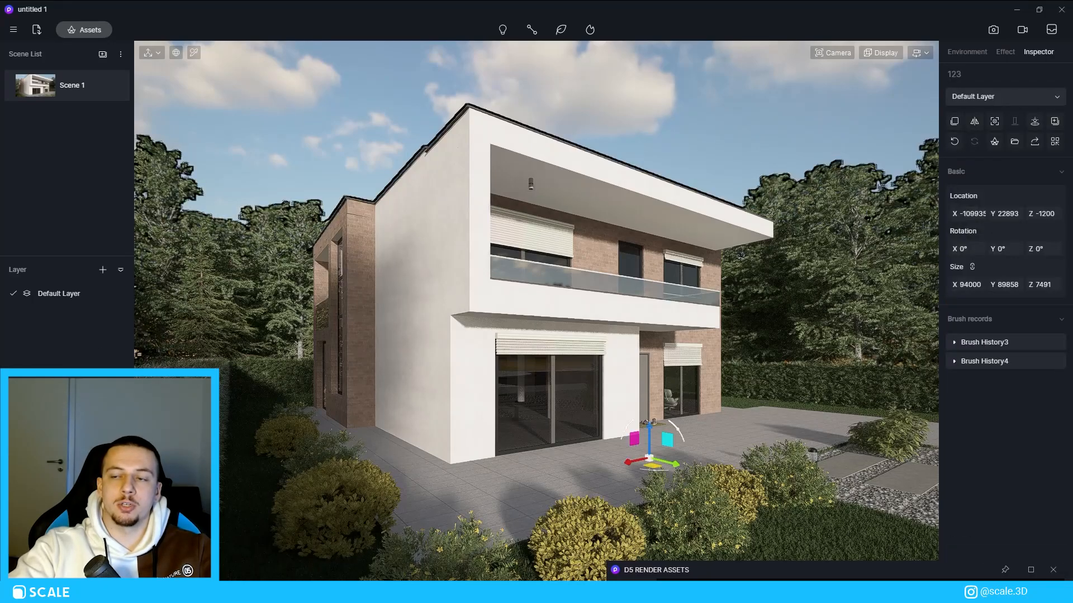
{"action": "key", "text": "ctrl+z"}
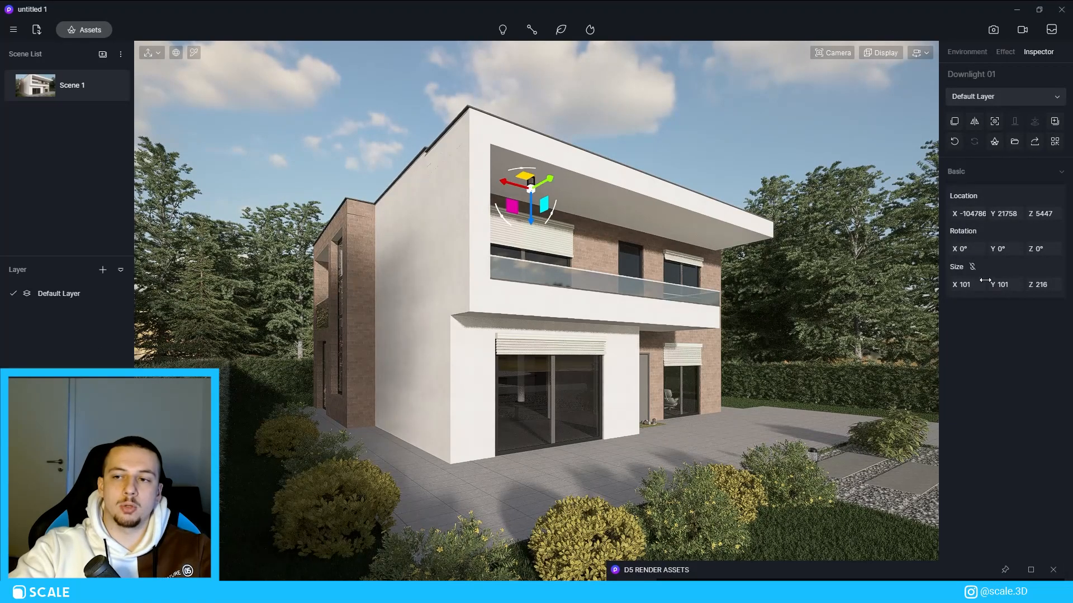
Fit the downlight against the balcony ceiling at Z 5511 with a height of 147, and rotate it about 230° around Z.
{"action": "left_click", "coordinate": [748, 136]}
{"action": "key", "text": "w"}
{"action": "right_click_drag", "start_coordinate": [748, 135], "coordinate": [508, 299]}
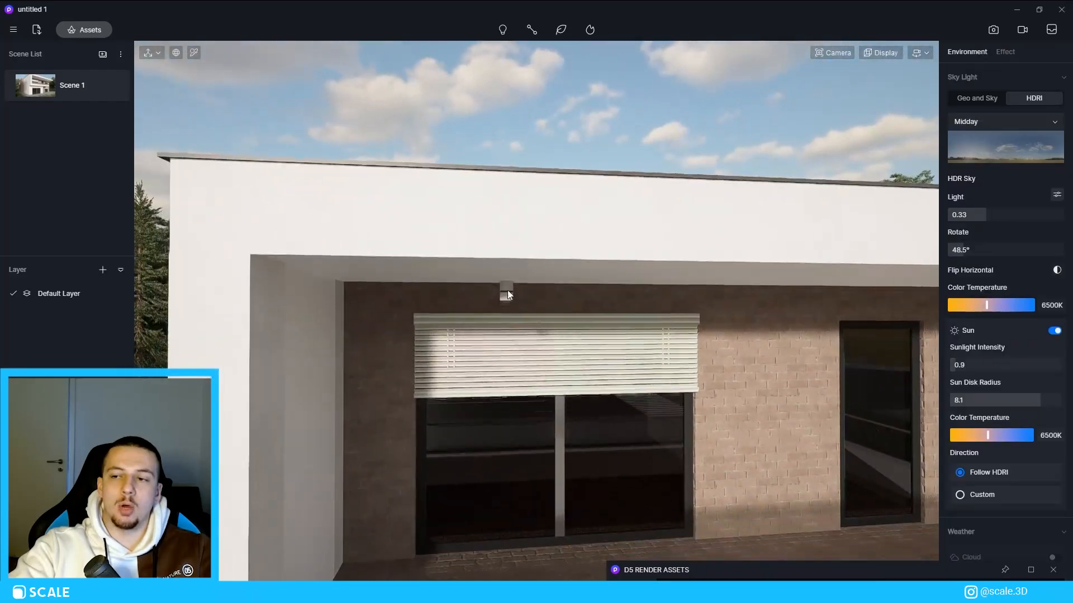
{"action": "left_click", "coordinate": [501, 298]}
{"action": "left_click_drag", "start_coordinate": [505, 335], "coordinate": [494, 303]}
{"action": "scroll", "coordinate": [442, 310], "scroll_direction": "down", "scroll_amount": 5}
{"action": "left_click_drag", "start_coordinate": [497, 304], "coordinate": [634, 317]}
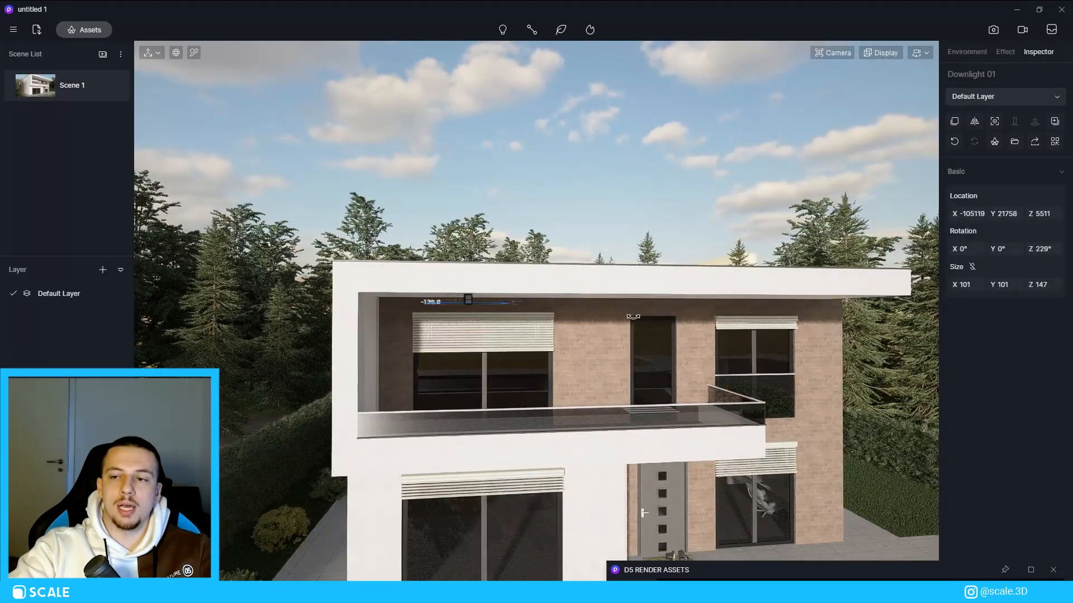
Copy the downlight along the balcony ceiling to make a row of three, and return to the Scene 1 view.
{"action": "right_click_drag", "start_coordinate": [471, 306], "coordinate": [486, 285]}
{"action": "key", "text": "q"}
{"action": "left_click_drag", "start_coordinate": [494, 294], "coordinate": [639, 307], "text": "shift"}
{"action": "key", "text": "ctrl+z"}
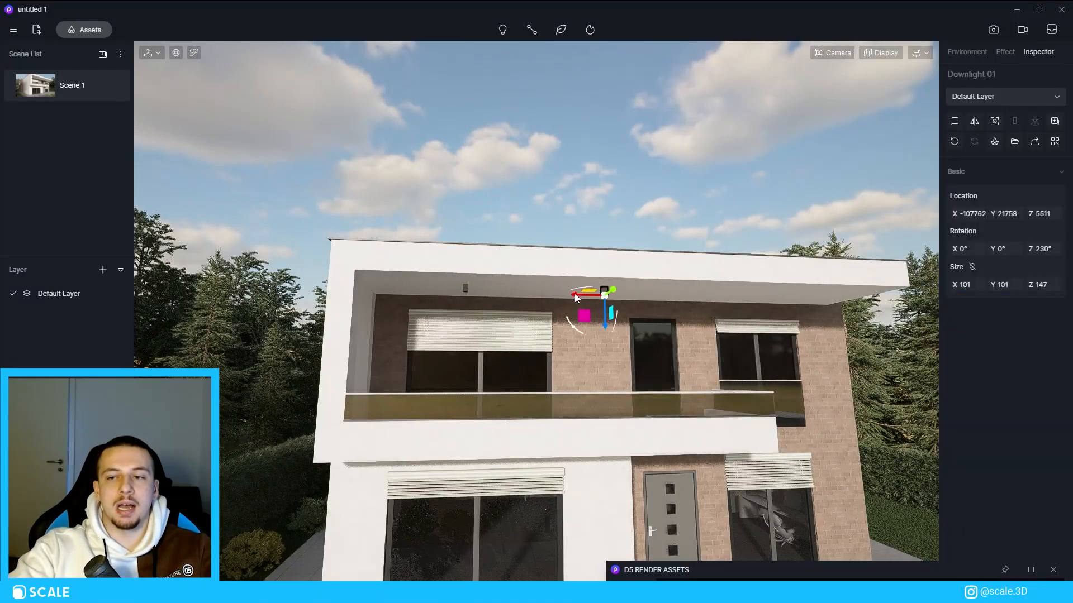
{"action": "left_click", "coordinate": [109, 92]}
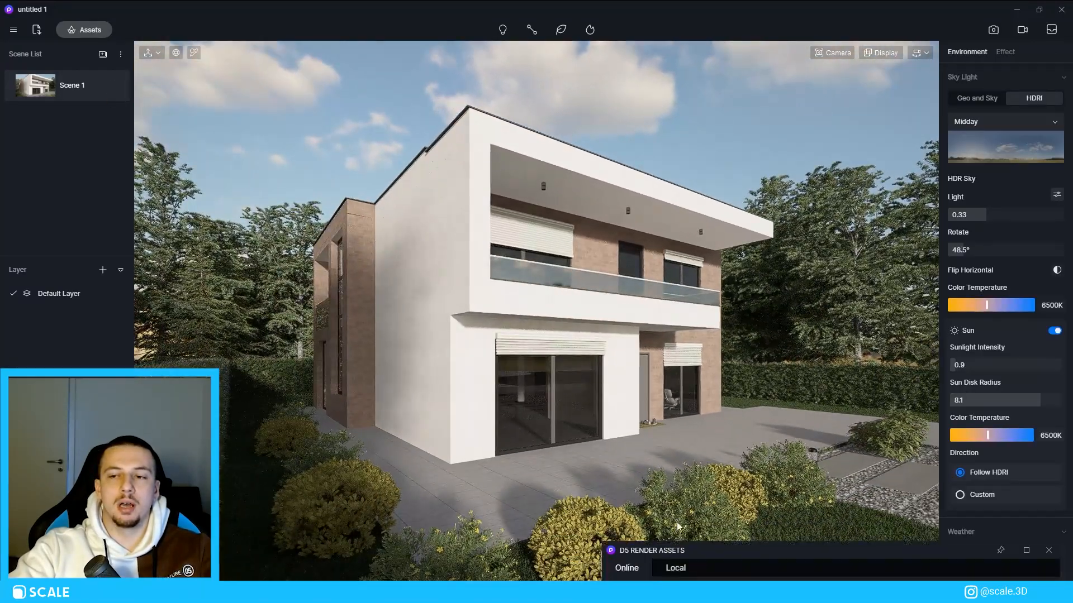
Place a Modern Wall Lights lamp from the wall lamp models on the white wall beside the ground-floor sliding door.
{"action": "left_click_drag", "start_coordinate": [684, 574], "coordinate": [653, 139]}
{"action": "left_click", "coordinate": [660, 429]}
{"action": "scroll", "coordinate": [881, 354], "scroll_direction": "down", "scroll_amount": 4}
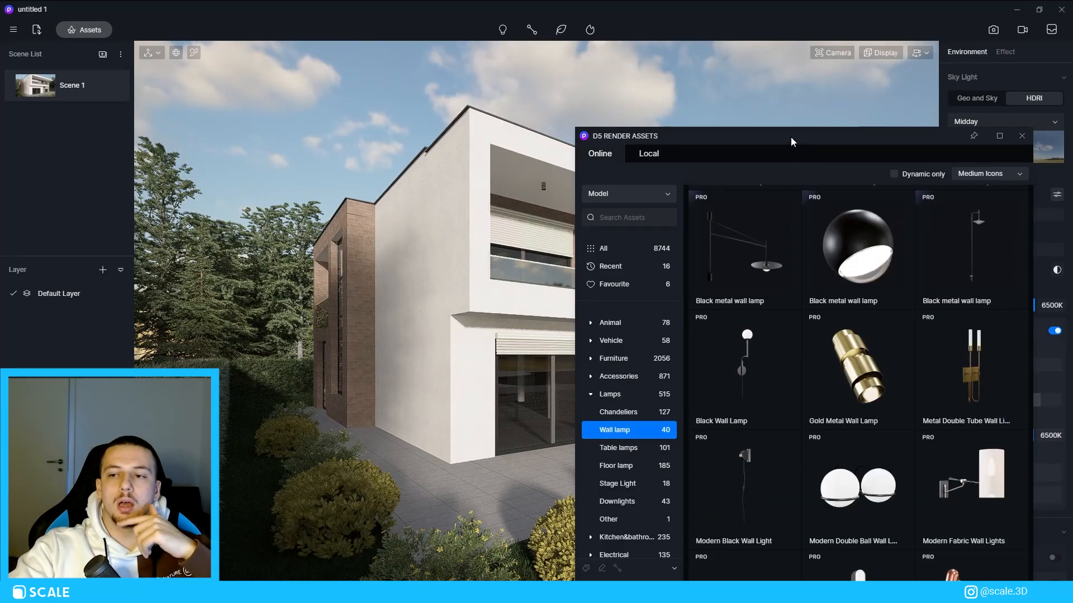
{"action": "left_click_drag", "start_coordinate": [791, 139], "coordinate": [769, 67]}
{"action": "scroll", "coordinate": [864, 352], "scroll_direction": "down", "scroll_amount": 8}
{"action": "left_click_drag", "start_coordinate": [864, 65], "coordinate": [835, 28]}
{"action": "scroll", "coordinate": [840, 378], "scroll_direction": "down", "scroll_amount": 10}
{"action": "scroll", "coordinate": [843, 382], "scroll_direction": "up", "scroll_amount": 10}
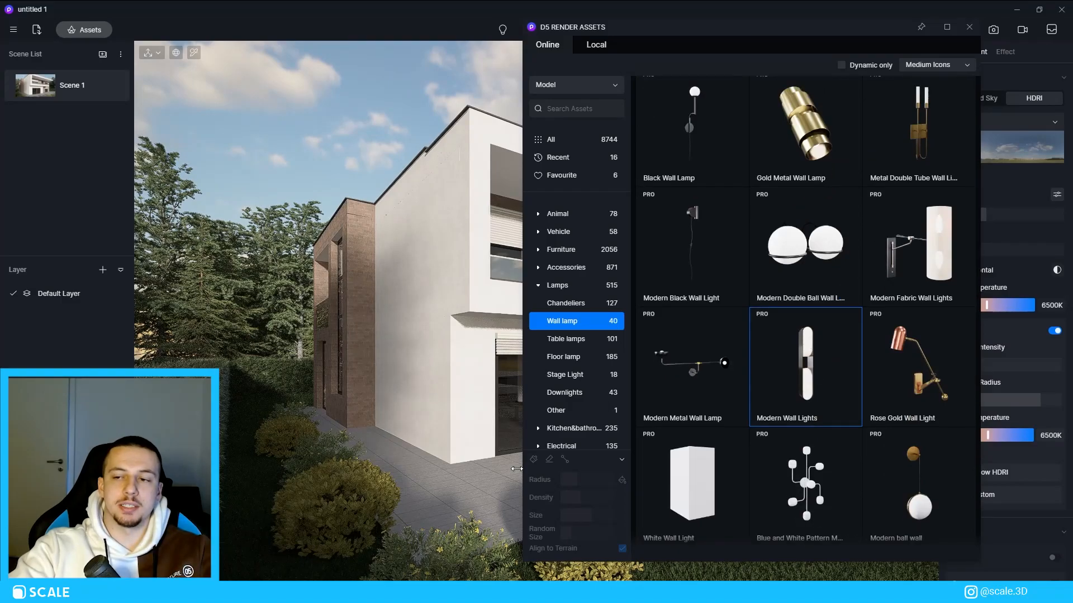
{"action": "left_click", "coordinate": [472, 382]}
{"action": "left_click", "coordinate": [970, 27]}
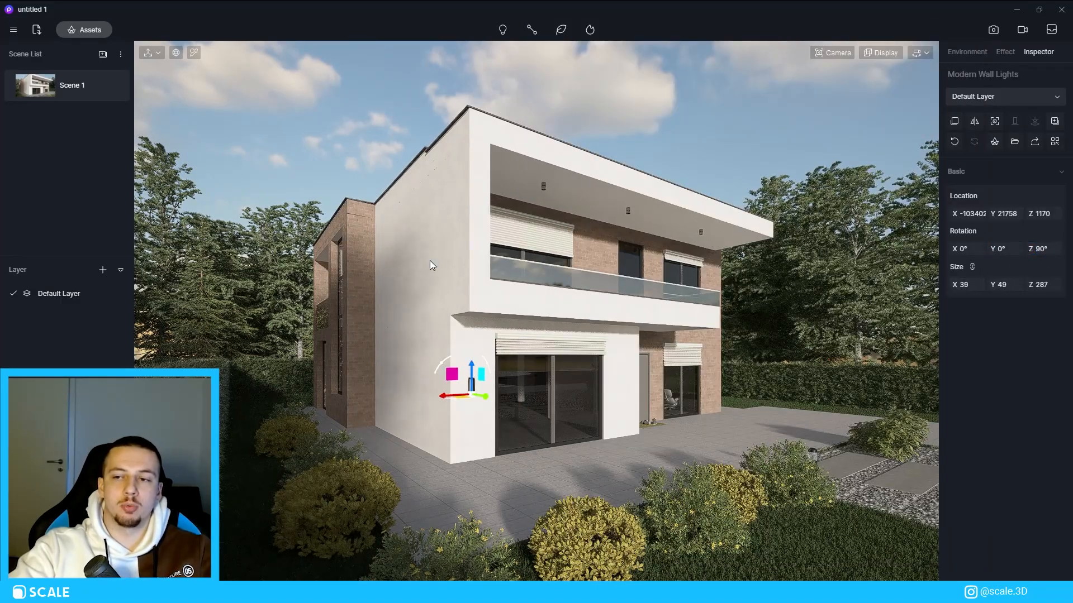
Rotate the wall light to 270° around Z and shift it to Y 21747 so it sits against the white wall.
{"action": "scroll", "coordinate": [498, 387], "scroll_direction": "up", "scroll_amount": 10}
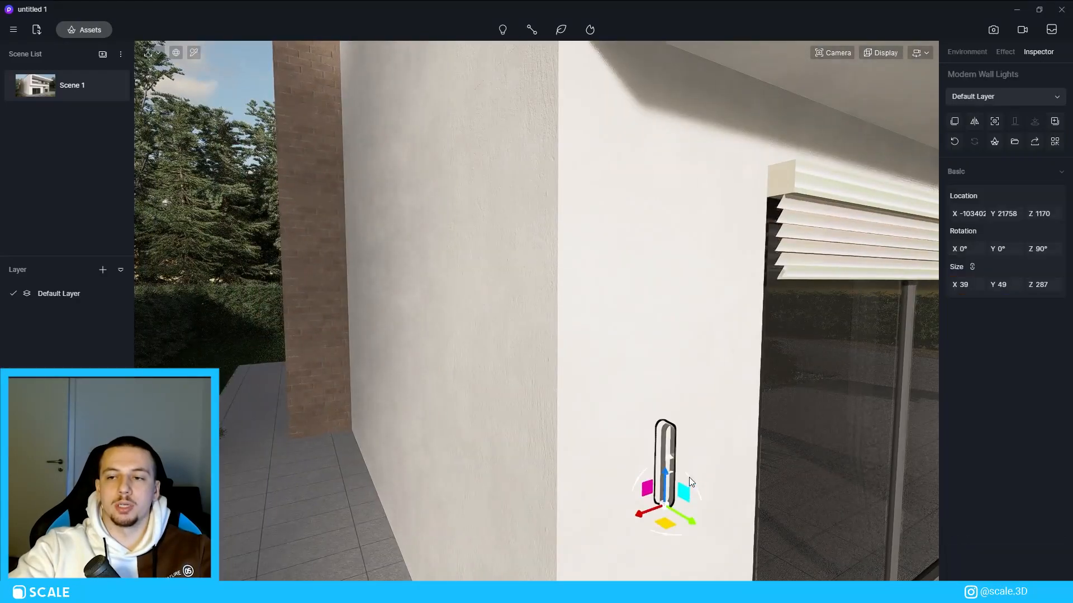
{"action": "left_click_drag", "start_coordinate": [688, 480], "coordinate": [706, 539]}
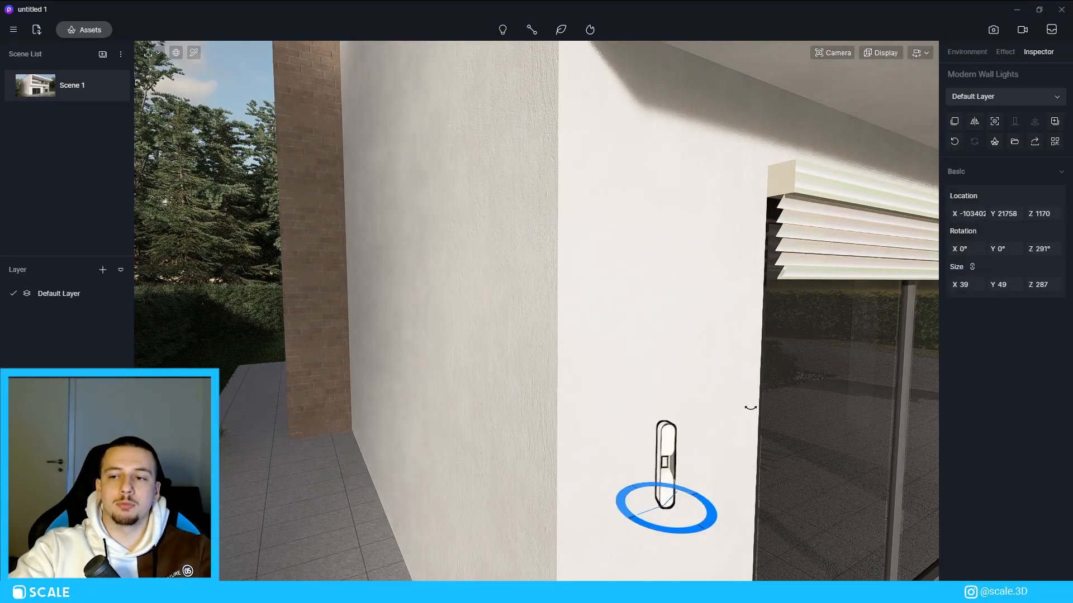
{"action": "left_click_drag", "start_coordinate": [685, 516], "coordinate": [690, 519]}
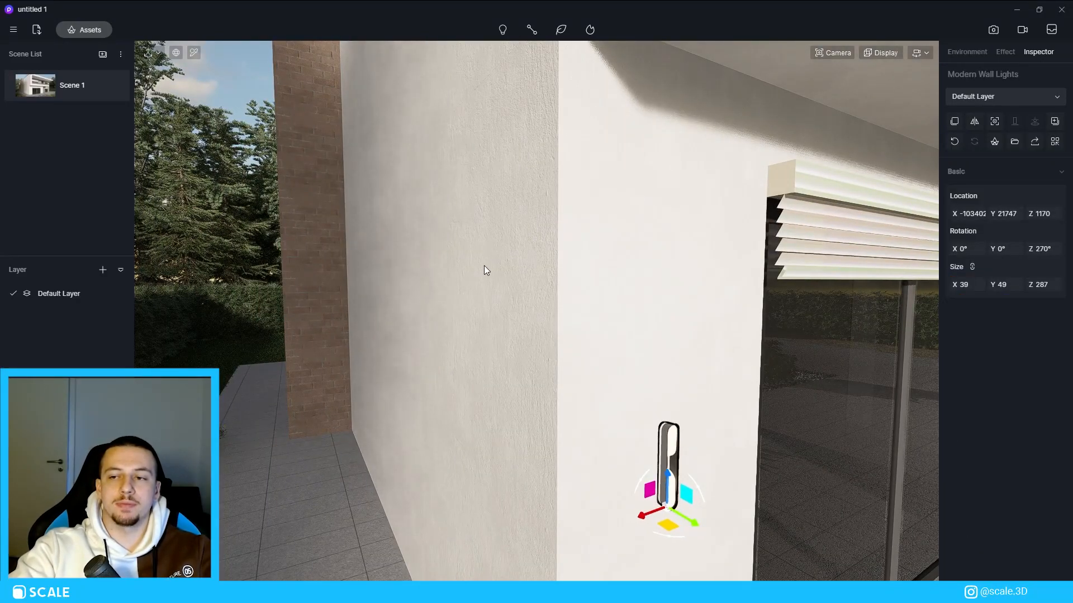
Copy the wall light to the sliding door's other side and onto the brick wall past the front window.
{"action": "scroll", "coordinate": [486, 267], "scroll_direction": "down", "scroll_amount": 6}
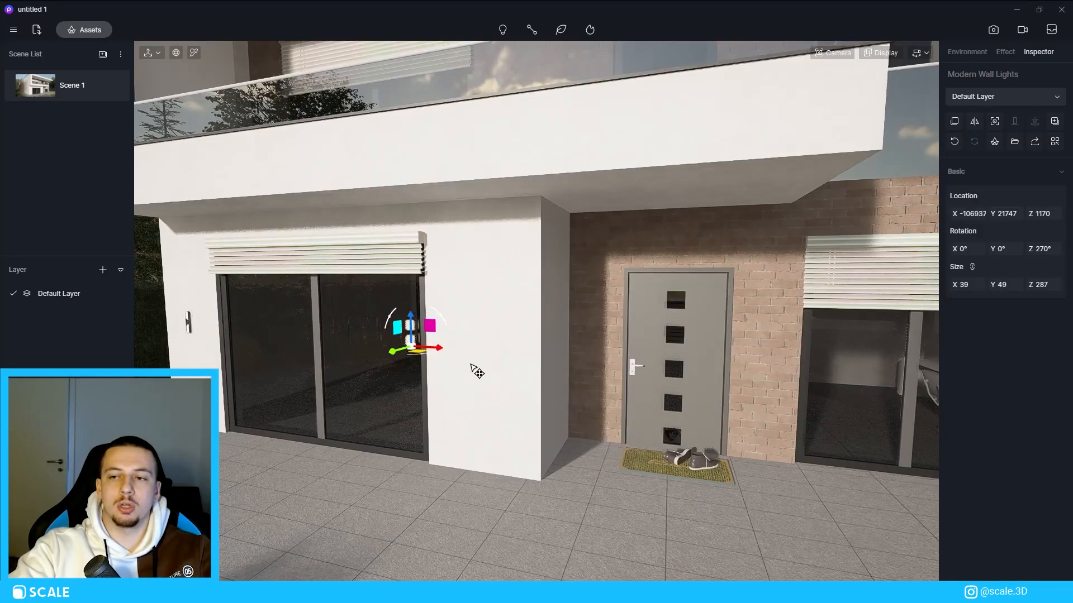
{"action": "left_click_drag", "start_coordinate": [440, 346], "coordinate": [492, 368]}
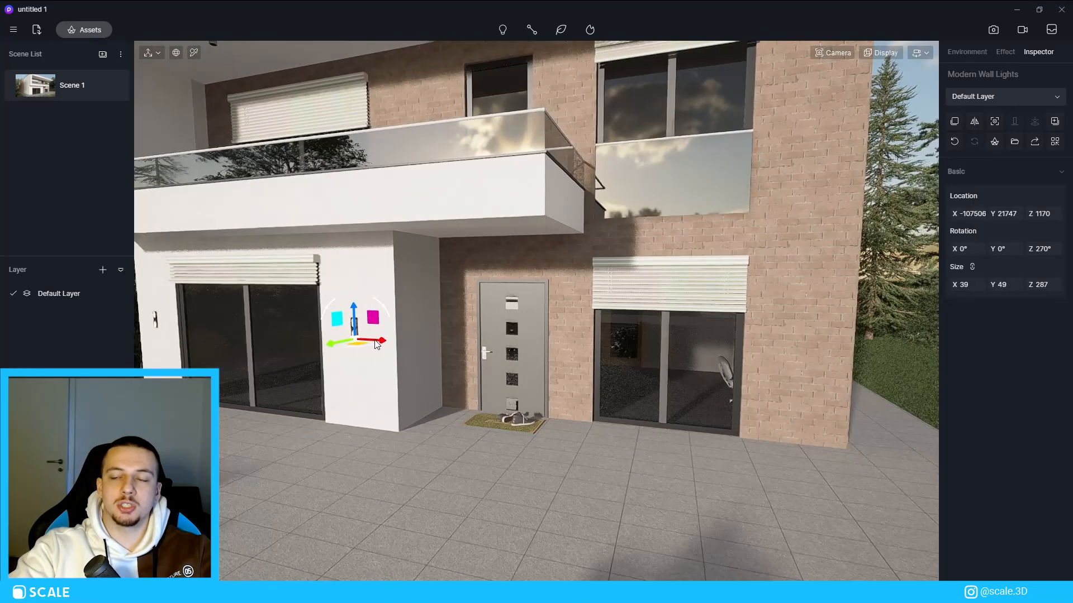
{"action": "left_click_drag", "start_coordinate": [413, 352], "coordinate": [865, 395]}
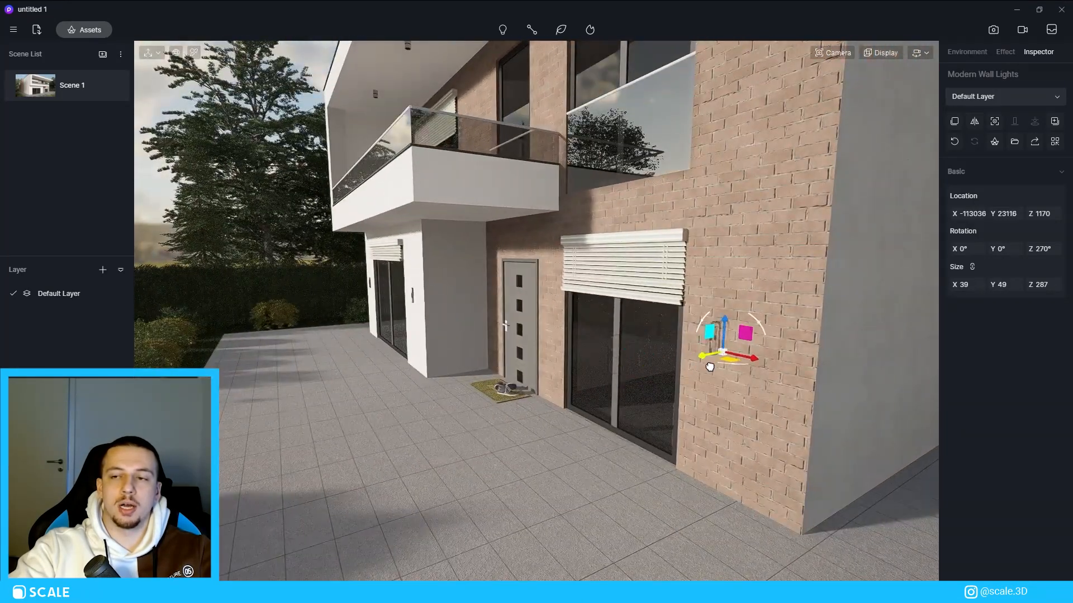
{"action": "left_click_drag", "start_coordinate": [718, 340], "coordinate": [714, 343]}
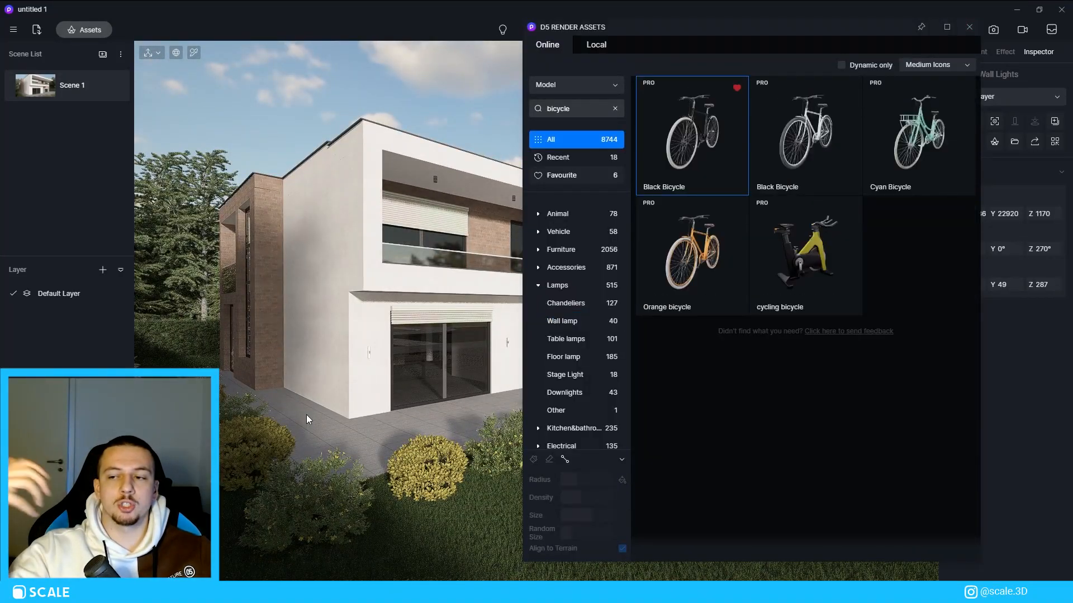
Place a Black Bicycle on the paving against the white side wall, and return to the Scene 1 view.
{"action": "left_click", "coordinate": [314, 422]}
{"action": "left_click", "coordinate": [970, 27]}
{"action": "scroll", "coordinate": [364, 432], "scroll_direction": "up", "scroll_amount": 10}
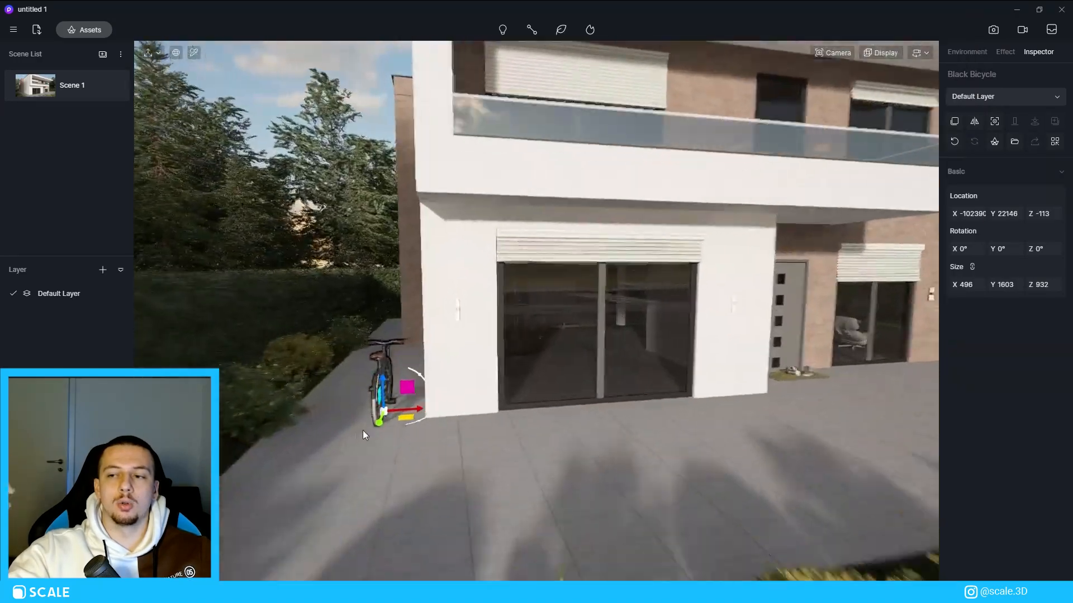
{"action": "left_click_drag", "start_coordinate": [352, 543], "coordinate": [381, 472]}
{"action": "right_click_drag", "start_coordinate": [413, 447], "coordinate": [572, 468]}
{"action": "left_click_drag", "start_coordinate": [483, 470], "coordinate": [514, 470]}
{"action": "left_click_drag", "start_coordinate": [495, 433], "coordinate": [504, 426]}
{"action": "left_click", "coordinate": [101, 90]}
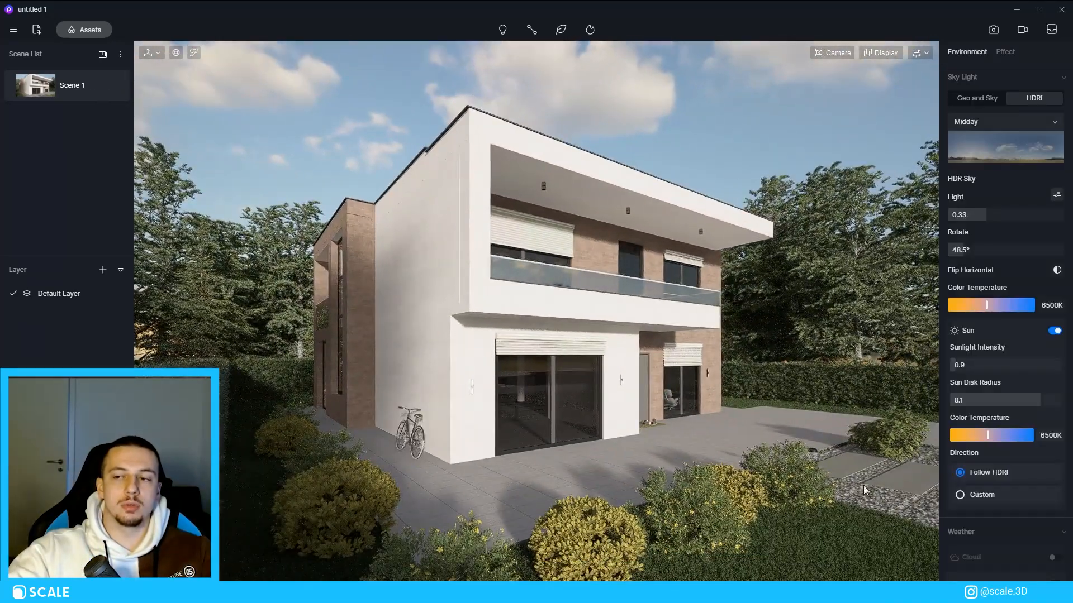
Place a Wagon 02 on the driveway beside the house, rotate it 180° around Z and move it further out behind the shrub.
{"action": "left_click", "coordinate": [84, 29]}
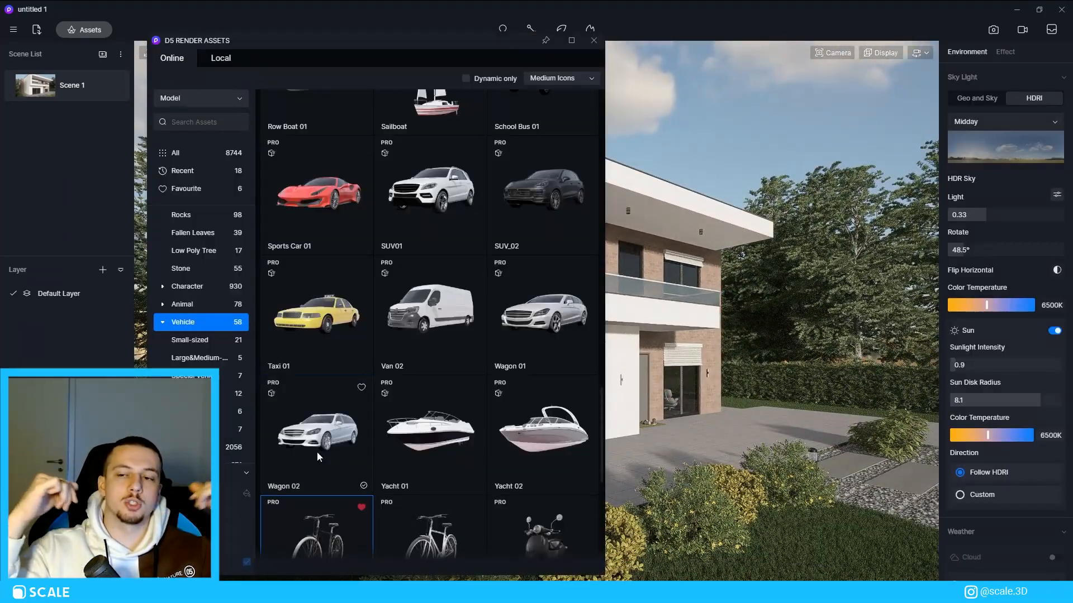
{"action": "left_click", "coordinate": [334, 451]}
{"action": "left_click", "coordinate": [885, 402]}
{"action": "left_click", "coordinate": [1043, 250]}
{"action": "type", "text": "180"}
{"action": "key", "text": "Return"}
{"action": "left_click_drag", "start_coordinate": [832, 430], "coordinate": [926, 432]}
Change the wagon's body paint to red.
{"action": "left_click", "coordinate": [959, 426]}
{"action": "left_click", "coordinate": [958, 514]}
{"action": "key", "text": "Escape"}
{"action": "left_click", "coordinate": [877, 400]}
{"action": "left_click", "coordinate": [1059, 319]}
{"action": "left_click", "coordinate": [1059, 401]}
{"action": "left_click", "coordinate": [654, 98]}
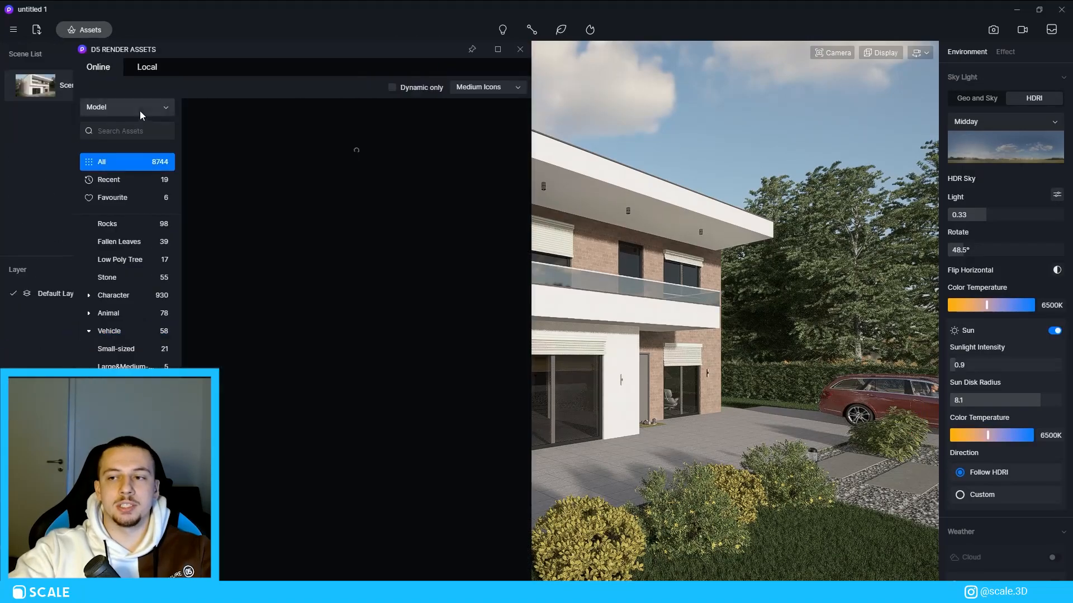
Search the model library for "car", look through the result pages for a carport, and clear the search.
{"action": "left_click", "coordinate": [143, 131]}
{"action": "type", "text": "garage"}
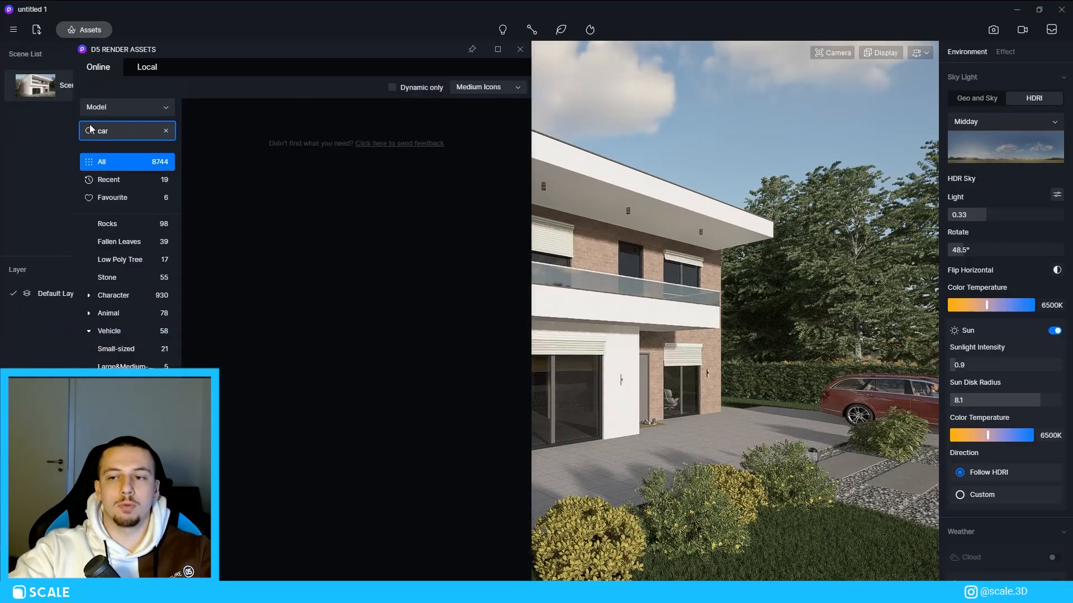
{"action": "scroll", "coordinate": [373, 397], "scroll_direction": "down", "scroll_amount": 15}
{"action": "left_click", "coordinate": [354, 565]}
{"action": "scroll", "coordinate": [419, 423], "scroll_direction": "down", "scroll_amount": 15}
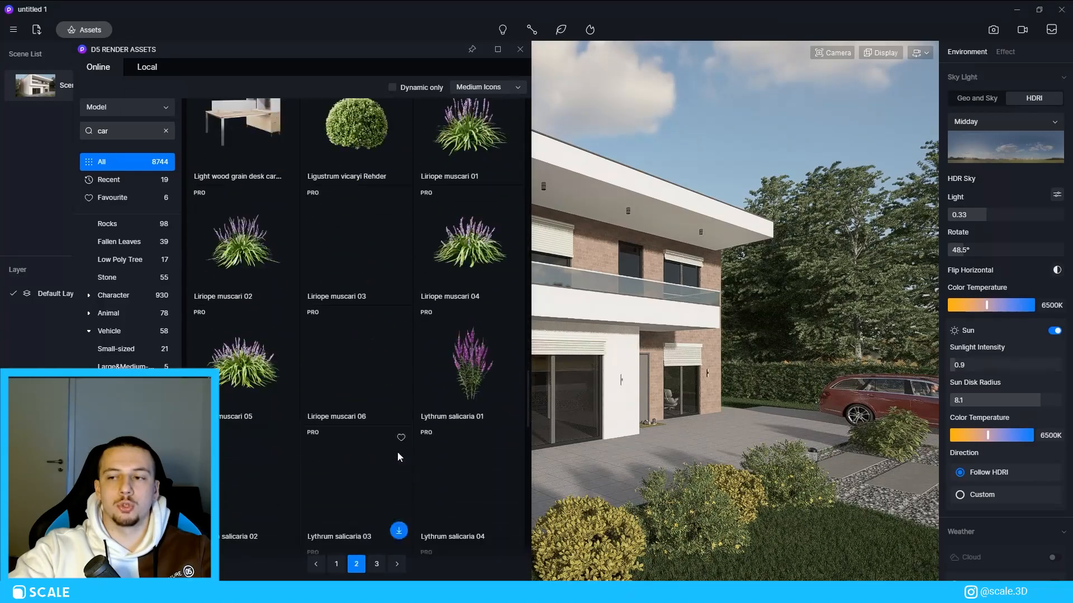
{"action": "left_click", "coordinate": [376, 564]}
{"action": "left_click", "coordinate": [166, 130]}
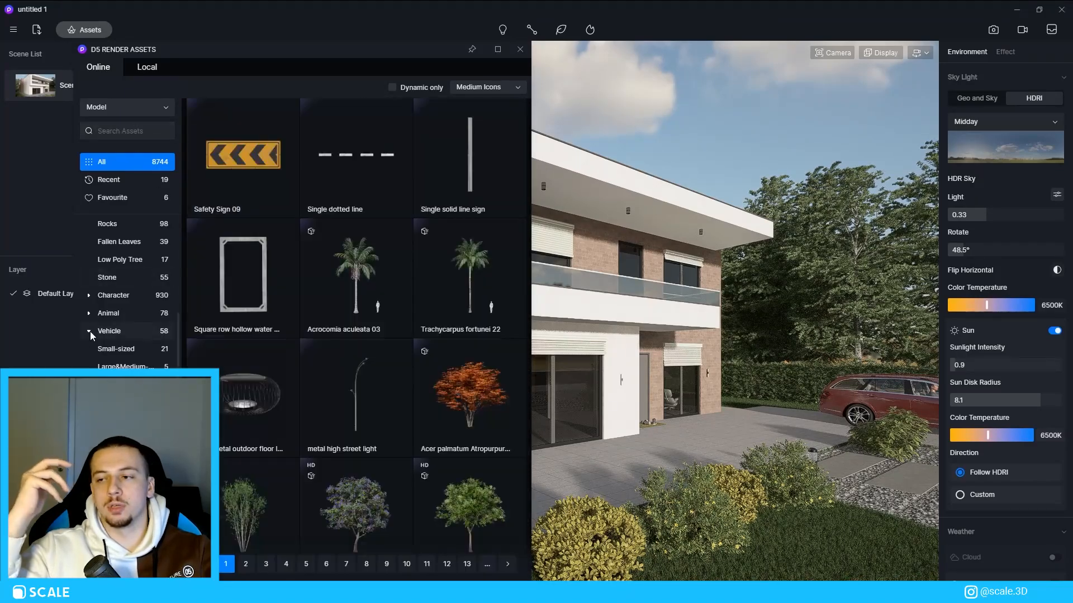
Download the dark carport-like outdoor decoration component from the Landscapes models and place it over the wagon on the driveway.
{"action": "scroll", "coordinate": [134, 361], "scroll_direction": "down", "scroll_amount": 3}
{"action": "left_click", "coordinate": [126, 414]}
{"action": "scroll", "coordinate": [474, 354], "scroll_direction": "down", "scroll_amount": 15}
{"action": "scroll", "coordinate": [474, 355], "scroll_direction": "down", "scroll_amount": 2}
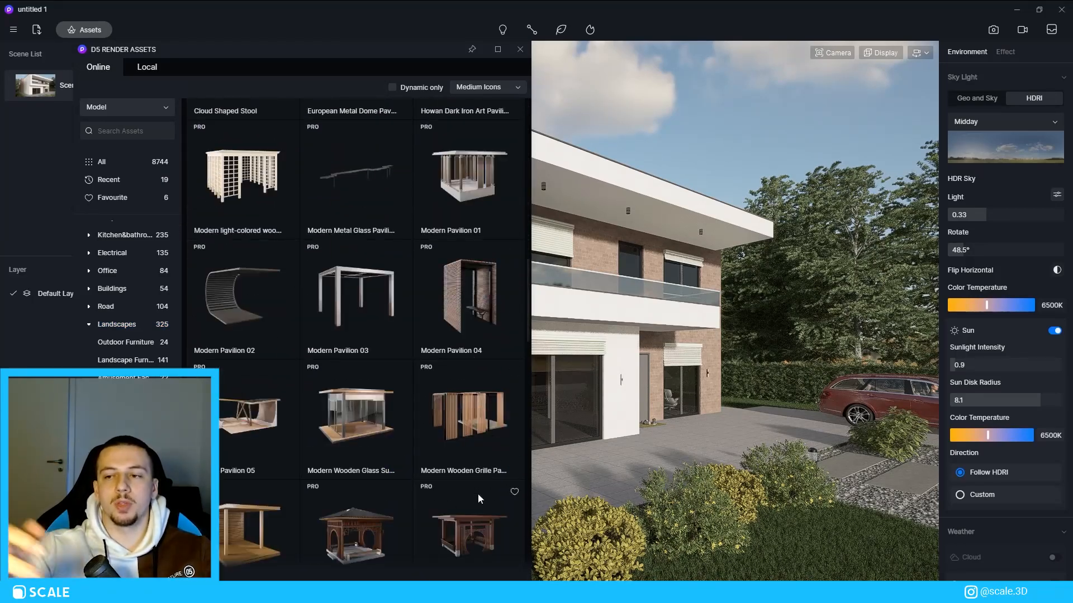
{"action": "scroll", "coordinate": [474, 360], "scroll_direction": "down", "scroll_amount": 20}
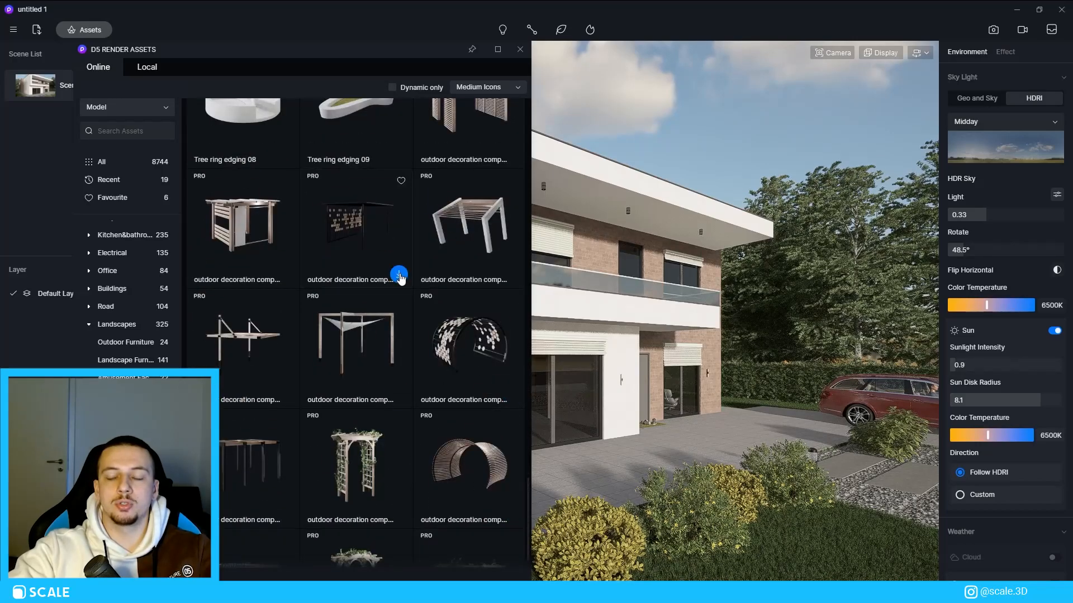
{"action": "left_click", "coordinate": [397, 279]}
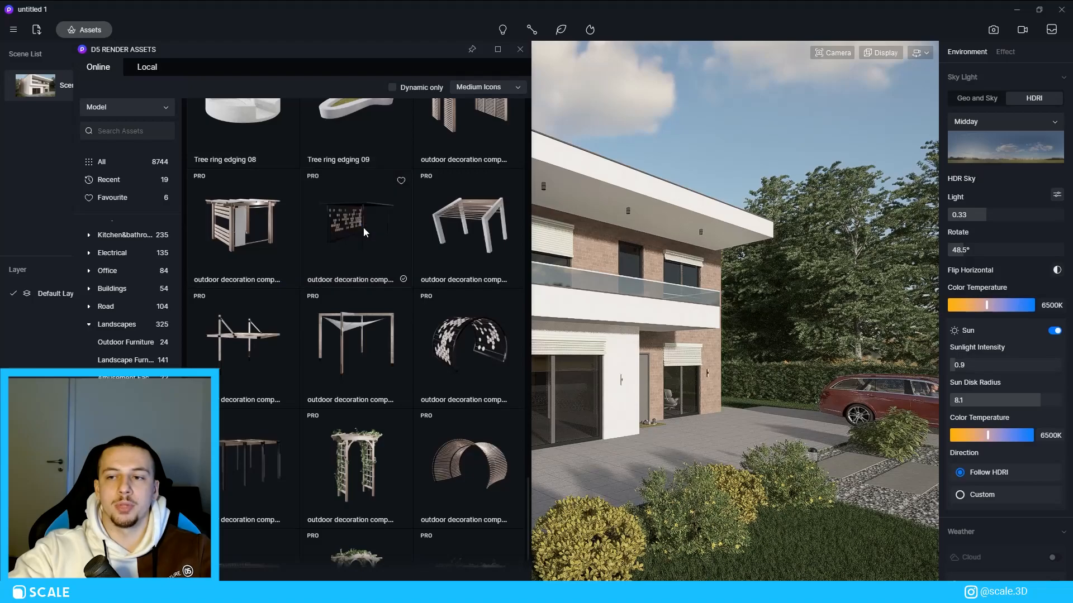
{"action": "left_click", "coordinate": [363, 232]}
{"action": "left_click", "coordinate": [850, 407]}
{"action": "left_click", "coordinate": [519, 49]}
{"action": "right_click_drag", "start_coordinate": [632, 347], "coordinate": [419, 368]}
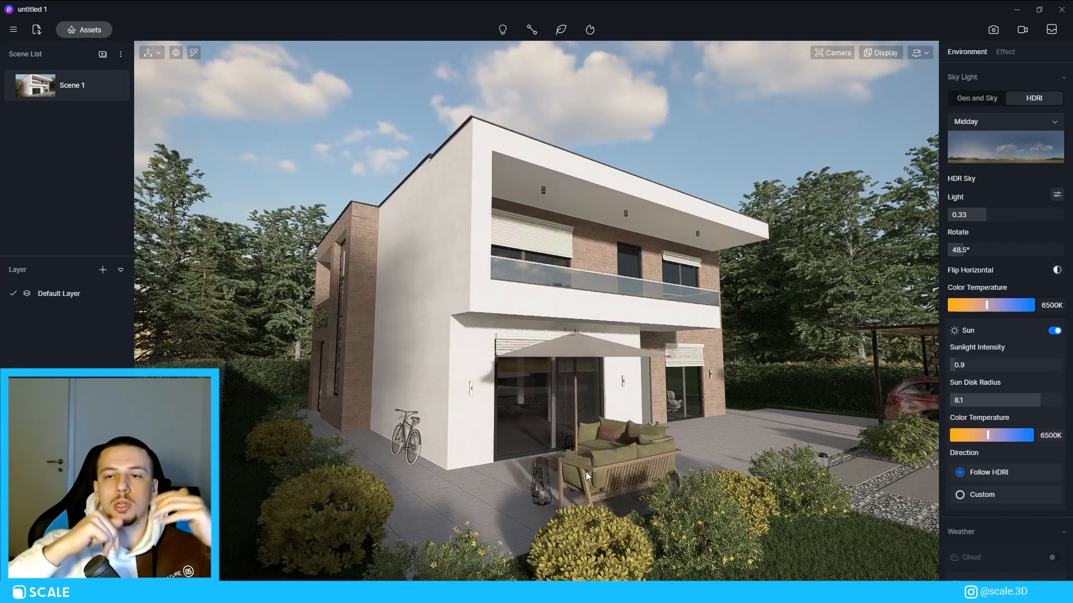
Rotate the wooden sofa and coffee table set to 182° around Z and adjust its location on the terrace, with Z at -138.
{"action": "left_click", "coordinate": [587, 483]}
{"action": "mouse_move", "coordinate": [1039, 217]}
{"action": "left_mouse_down"}
{"action": "mouse_move", "coordinate": [943, 228]}
{"action": "mouse_move", "coordinate": [1034, 215]}
{"action": "left_mouse_up"}
{"action": "left_click_drag", "start_coordinate": [1052, 249], "coordinate": [957, 276]}
{"action": "left_click_drag", "start_coordinate": [969, 213], "coordinate": [832, 220]}
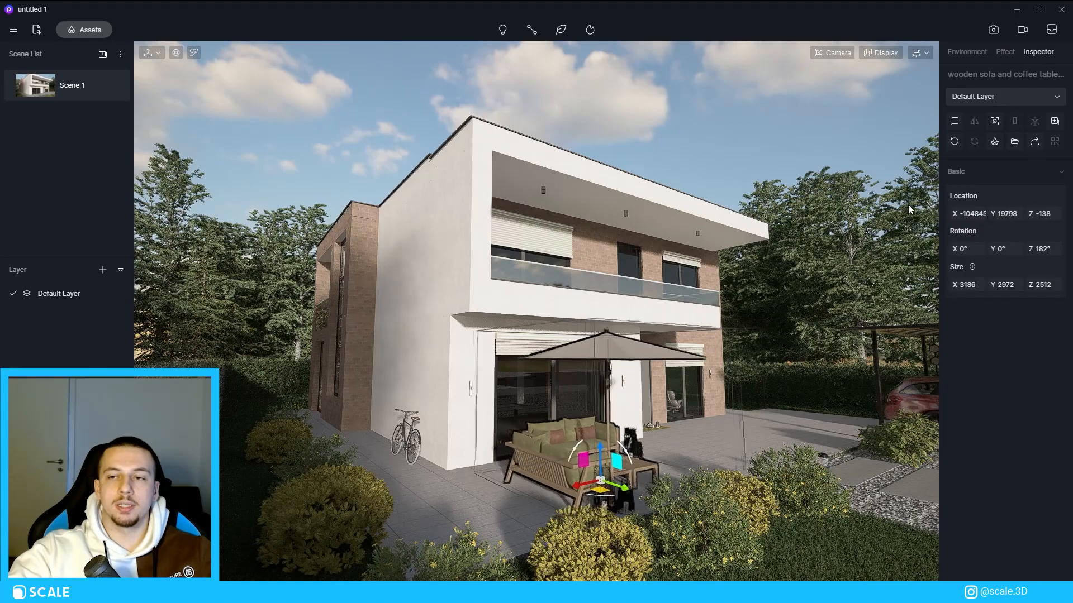
{"action": "key", "text": "Escape"}
Browse the Casual character models and download Casual woman 02.
{"action": "left_click", "coordinate": [77, 33]}
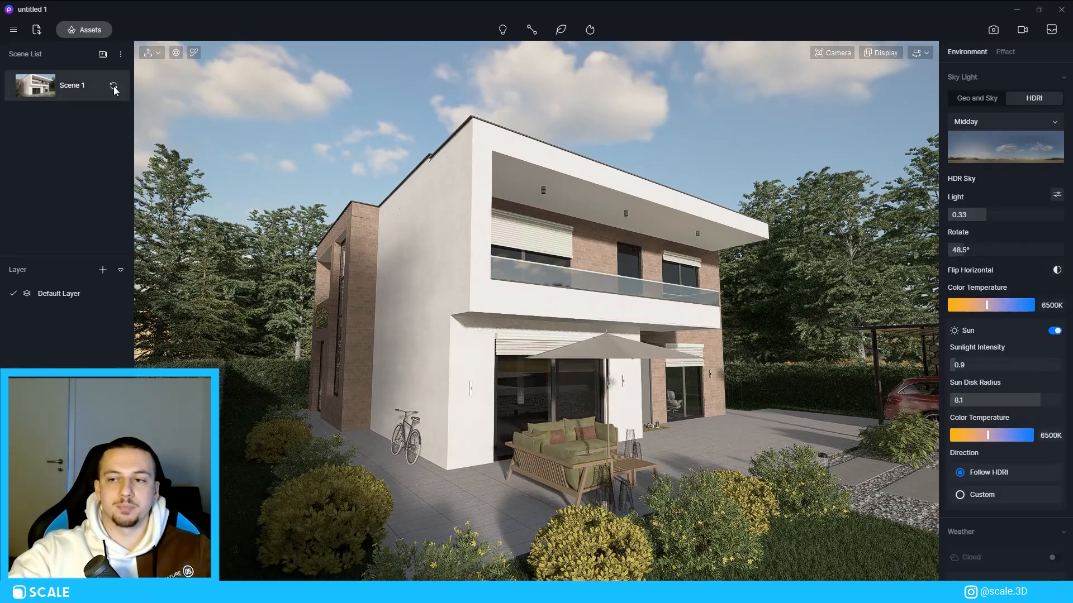
{"action": "scroll", "coordinate": [354, 402], "scroll_direction": "down", "scroll_amount": 2}
{"action": "left_click", "coordinate": [322, 237]}
{"action": "left_click", "coordinate": [322, 237]}
{"action": "scroll", "coordinate": [330, 307], "scroll_direction": "up", "scroll_amount": 1}
{"action": "scroll", "coordinate": [331, 307], "scroll_direction": "up", "scroll_amount": 5}
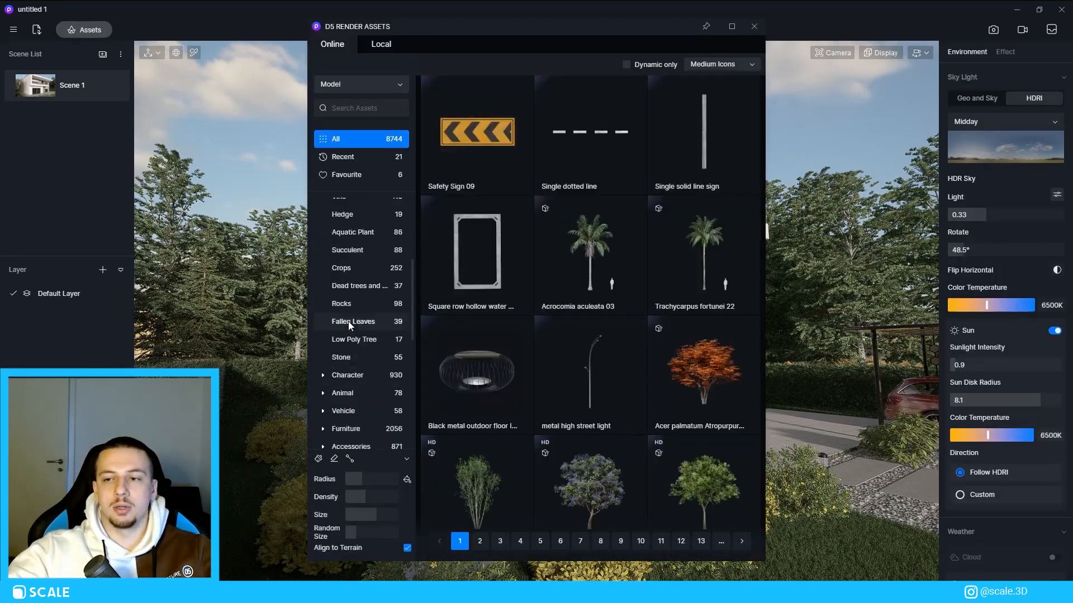
{"action": "left_click", "coordinate": [323, 205]}
{"action": "left_click", "coordinate": [337, 226]}
{"action": "left_click", "coordinate": [367, 261]}
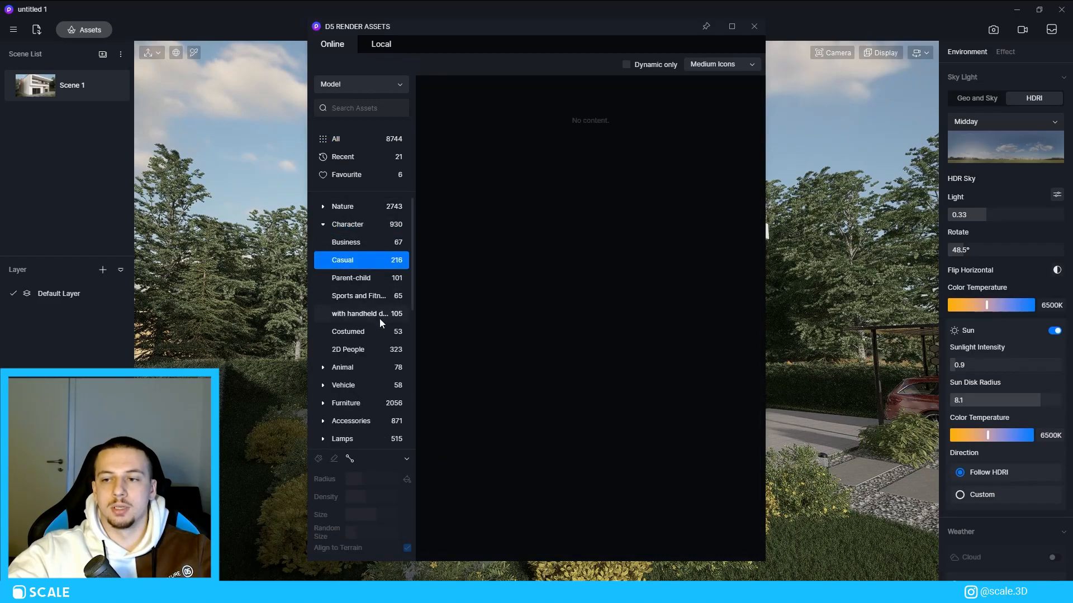
{"action": "scroll", "coordinate": [706, 440], "scroll_direction": "down", "scroll_amount": 1}
{"action": "scroll", "coordinate": [706, 440], "scroll_direction": "down", "scroll_amount": 10}
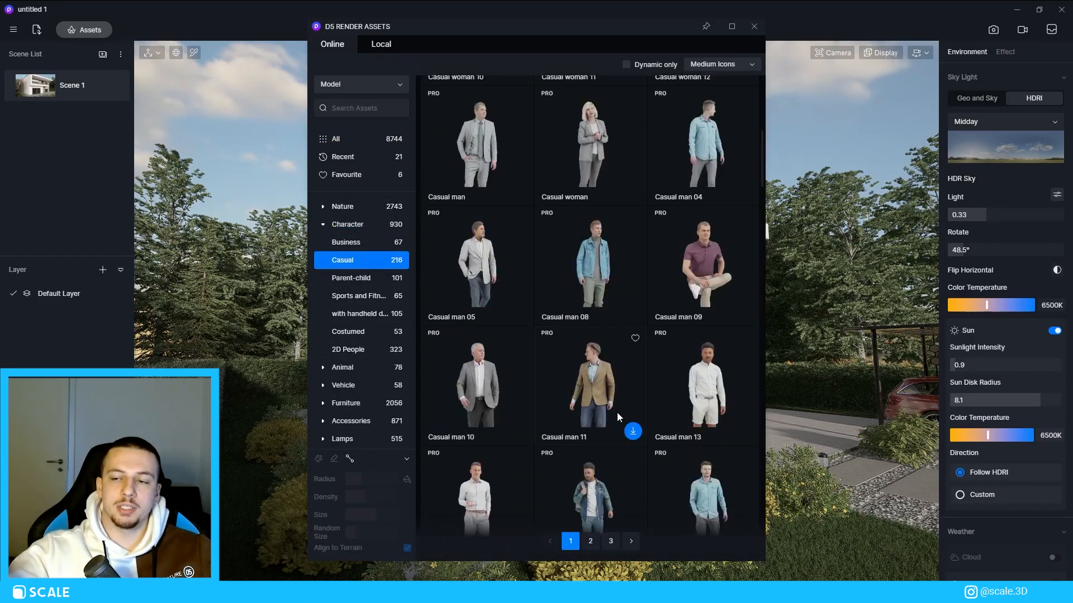
{"action": "left_click", "coordinate": [521, 370]}
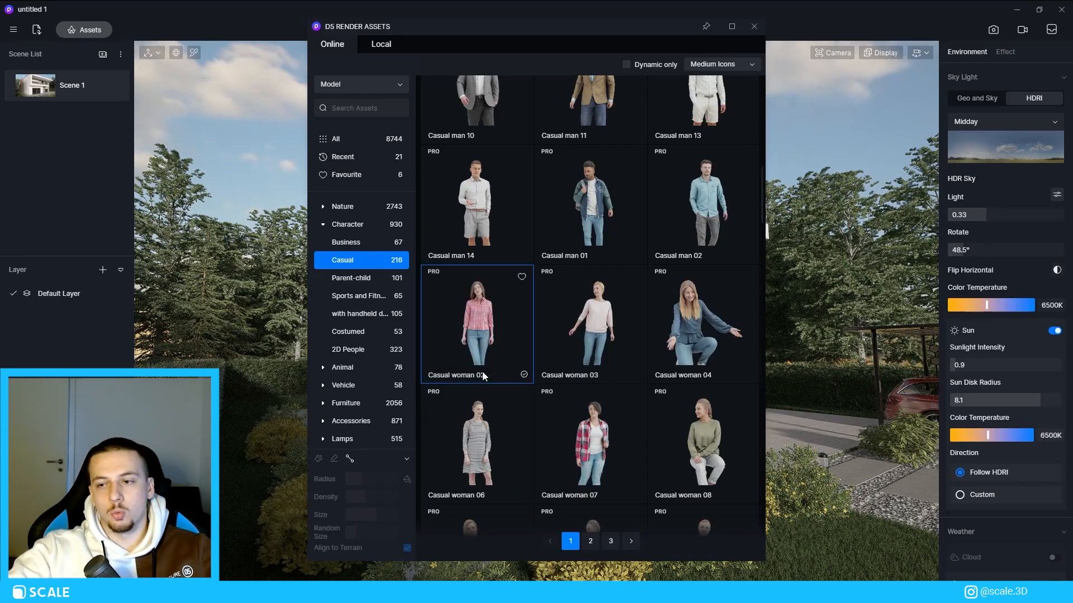
Search the models for "walking", download Bianca_Walking_02 and place her on the slab path near the carport.
{"action": "scroll", "coordinate": [506, 360], "scroll_direction": "down", "scroll_amount": 2}
{"action": "left_click", "coordinate": [342, 111]}
{"action": "type", "text": "walking"}
{"action": "key", "text": "Return"}
{"action": "scroll", "coordinate": [680, 369], "scroll_direction": "down", "scroll_amount": 5}
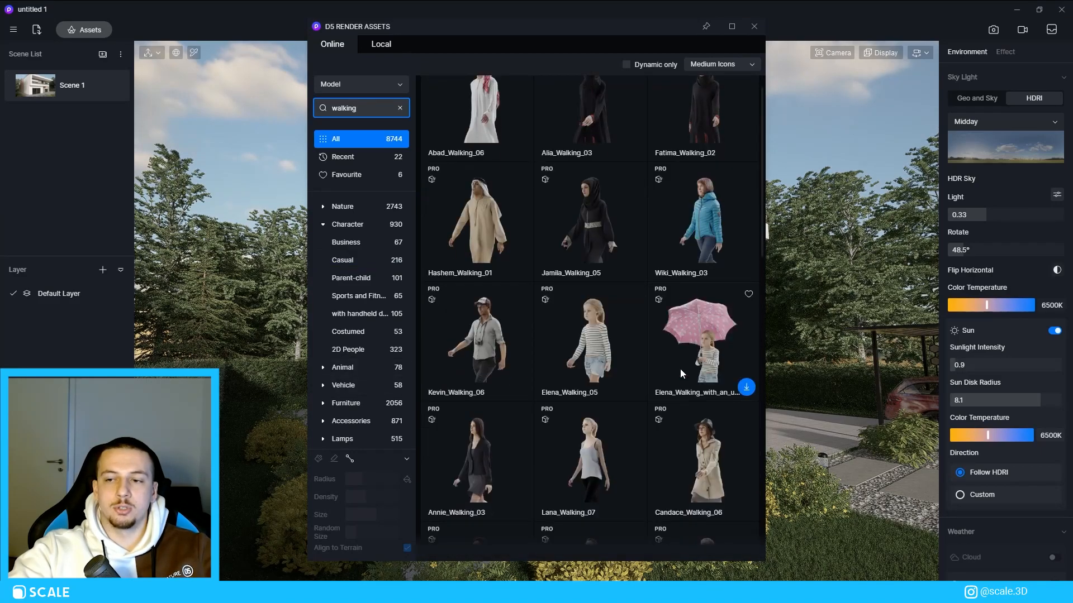
{"action": "left_click", "coordinate": [745, 412]}
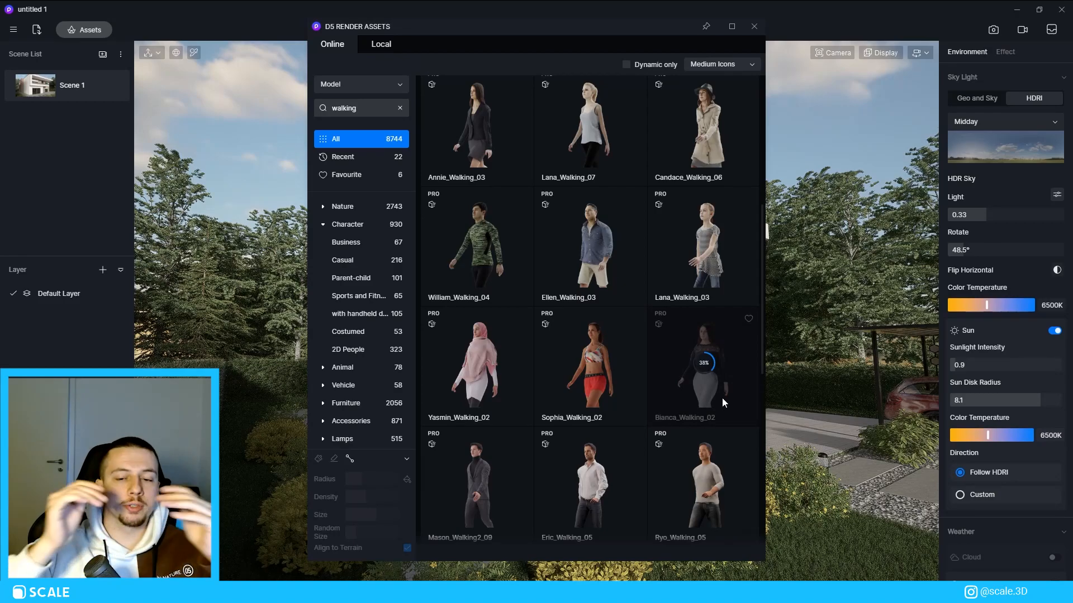
{"action": "left_click", "coordinate": [859, 472]}
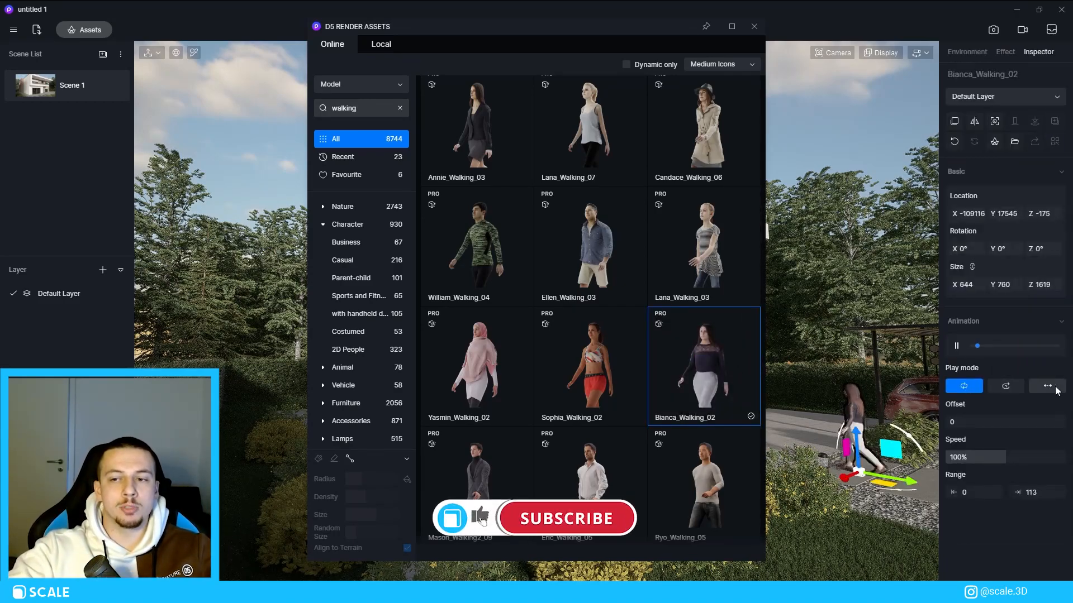
Pause the walking woman's animation and scrub it to a suitable pose near the start of the cycle.
{"action": "left_click", "coordinate": [957, 347]}
{"action": "left_click_drag", "start_coordinate": [1041, 347], "coordinate": [1021, 350]}
{"action": "left_click", "coordinate": [827, 135]}
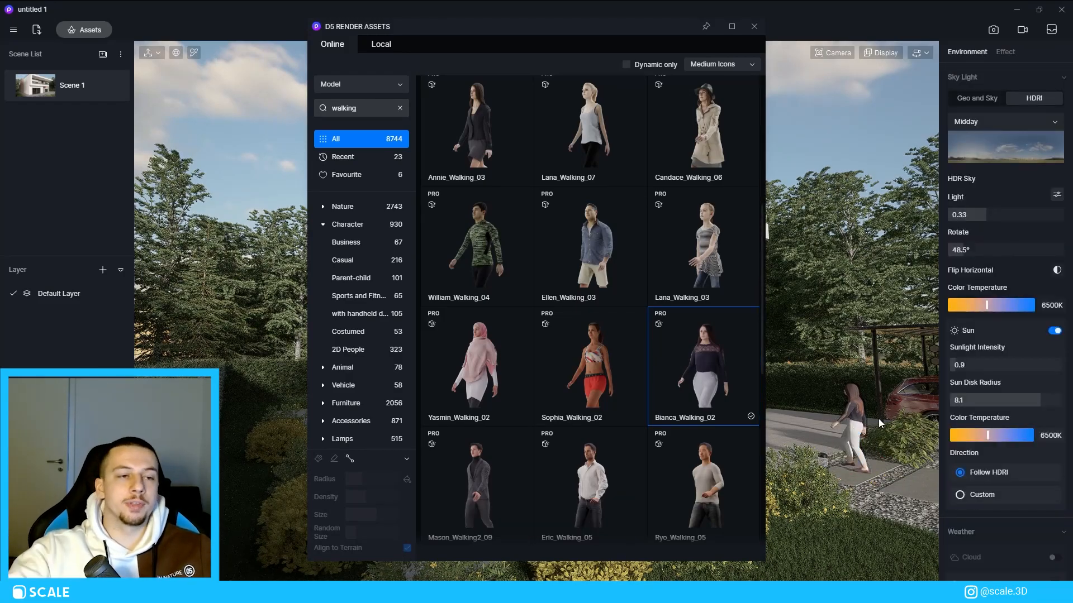
{"action": "left_click", "coordinate": [861, 417]}
{"action": "left_click_drag", "start_coordinate": [1018, 346], "coordinate": [989, 347]}
{"action": "scroll", "coordinate": [649, 391], "scroll_direction": "down", "scroll_amount": 4}
{"action": "left_click", "coordinate": [857, 215]}
{"action": "left_click", "coordinate": [856, 416]}
{"action": "left_click_drag", "start_coordinate": [984, 346], "coordinate": [977, 347]}
{"action": "left_click", "coordinate": [853, 164]}
Set the walking woman's animation speed to 39% and adjust the animation's offset and range.
{"action": "left_click", "coordinate": [859, 426]}
{"action": "left_click_drag", "start_coordinate": [977, 459], "coordinate": [965, 462]}
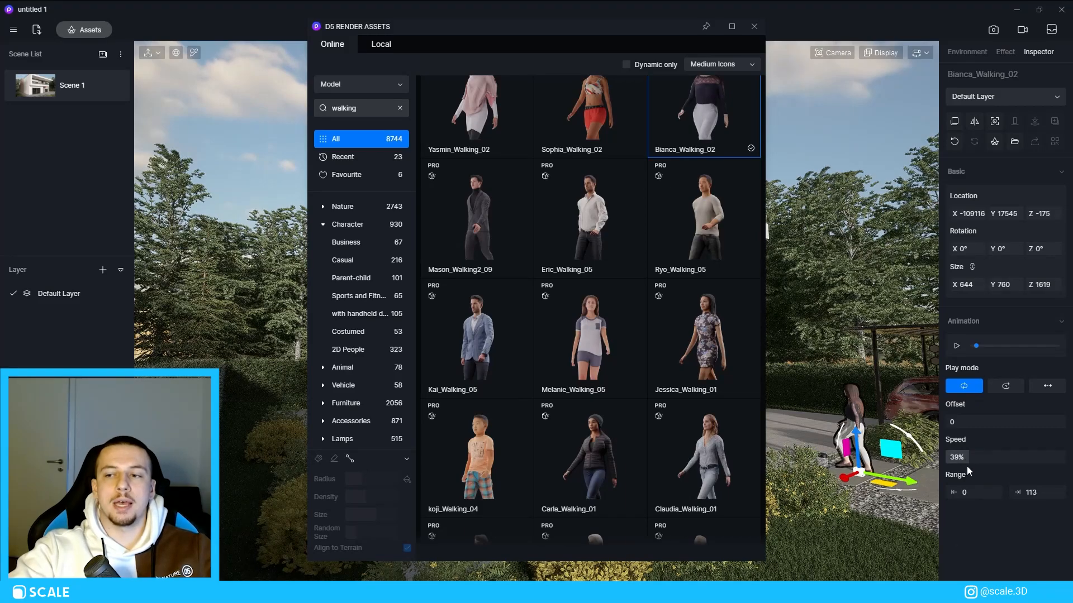
{"action": "left_click_drag", "start_coordinate": [952, 423], "coordinate": [971, 424]}
{"action": "left_click_drag", "start_coordinate": [1053, 503], "coordinate": [1047, 499]}
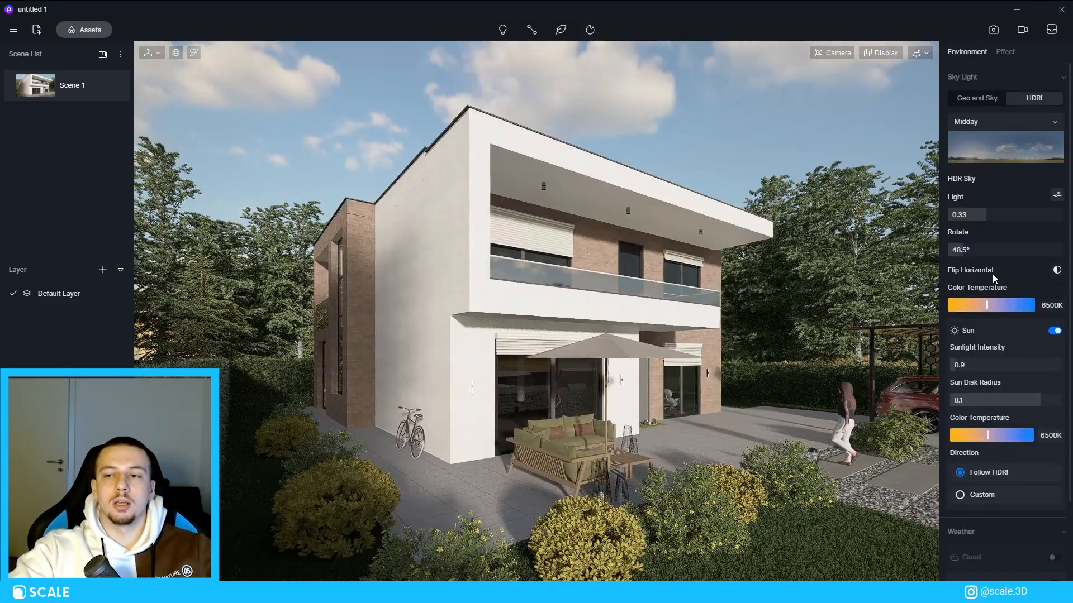
Set the sunlight intensity to 0.5, the HDR sky color temperature to 4750K and the sun color temperature to 5750K.
{"action": "left_click_drag", "start_coordinate": [958, 366], "coordinate": [953, 366]}
{"action": "left_click_drag", "start_coordinate": [986, 305], "coordinate": [972, 304]}
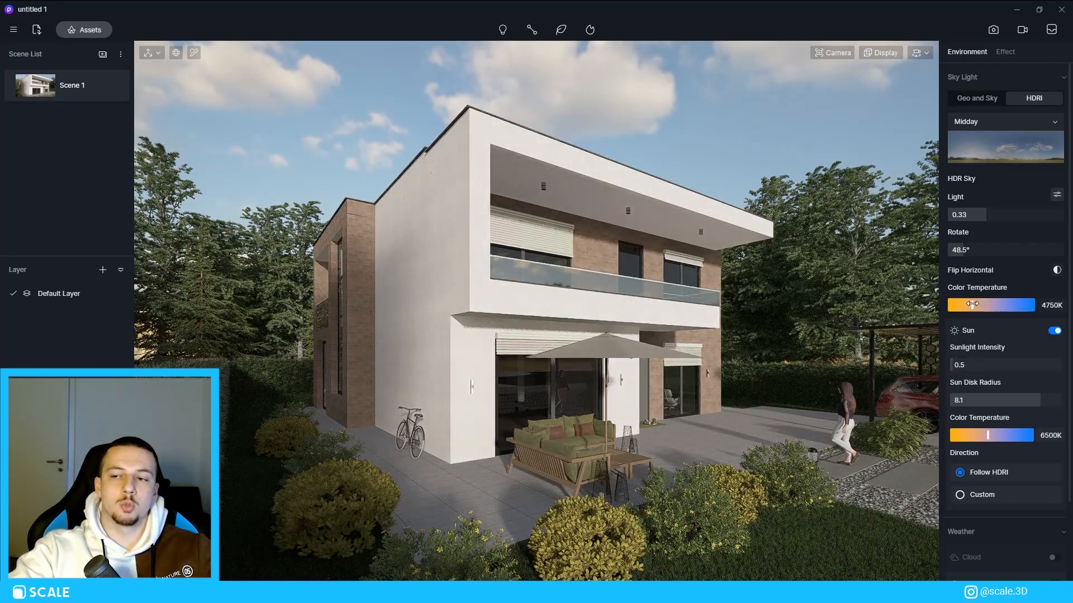
{"action": "left_click_drag", "start_coordinate": [988, 436], "coordinate": [981, 436]}
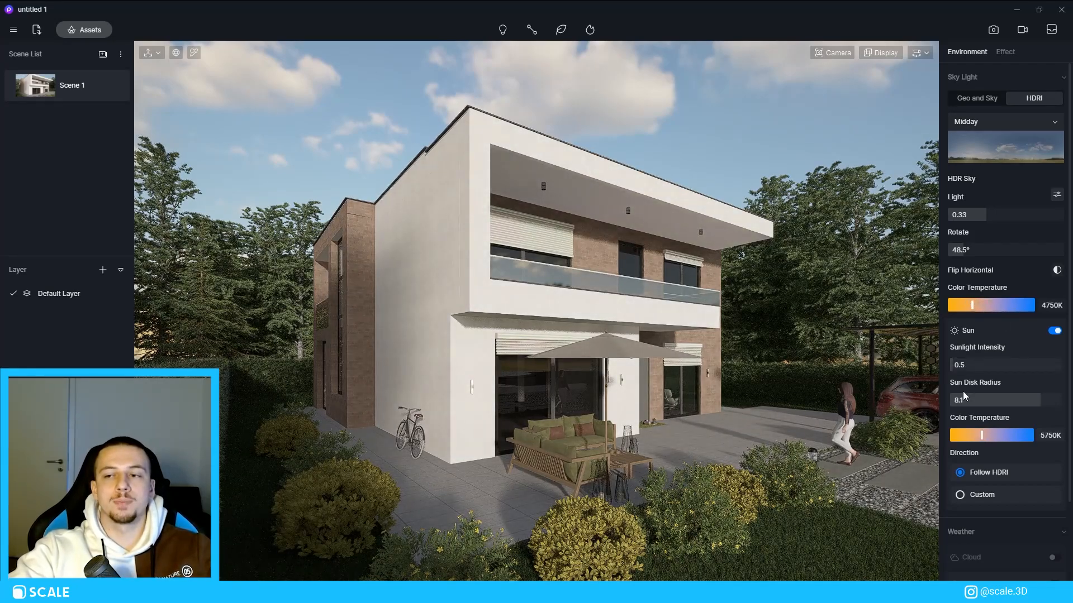
{"action": "left_click", "coordinate": [997, 53]}
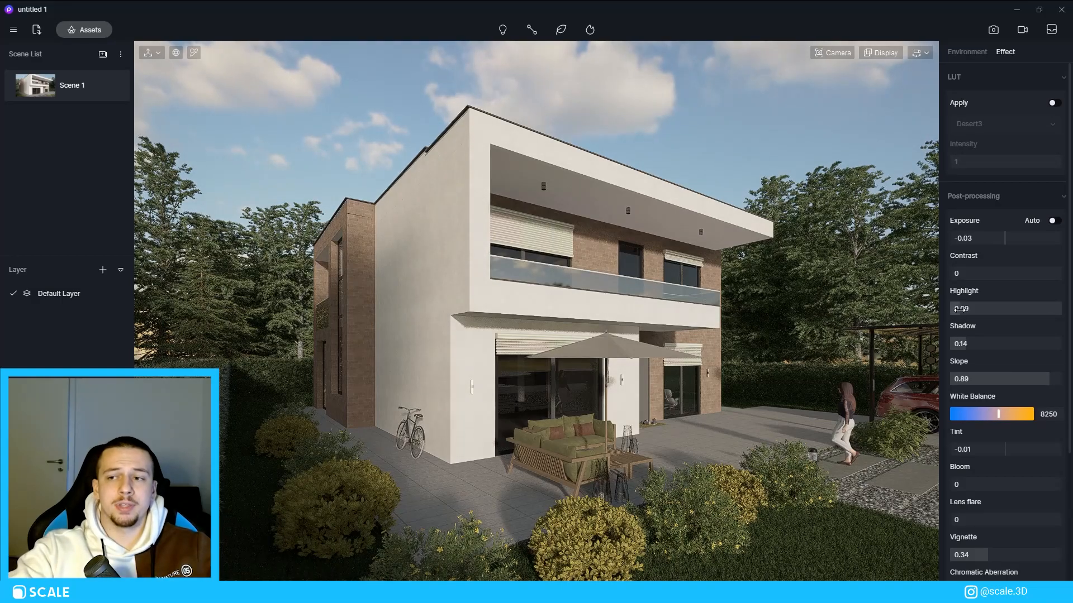
Darken the base color of the facade's White Rough Wall material slightly to an off-white grey.
{"action": "left_click", "coordinate": [193, 53]}
{"action": "left_click", "coordinate": [422, 224]}
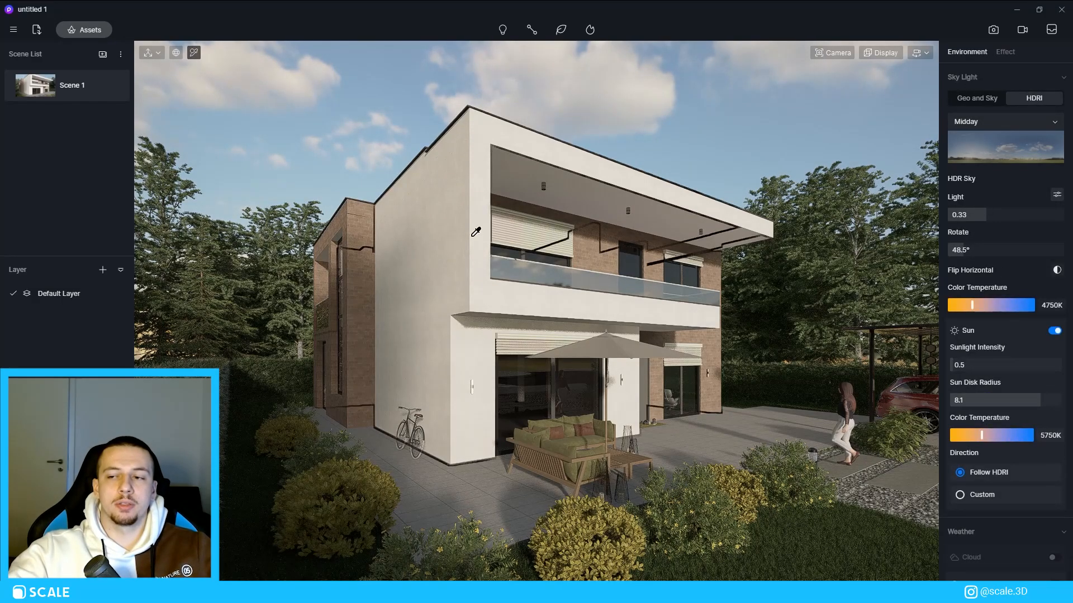
{"action": "left_click", "coordinate": [957, 235]}
{"action": "left_click", "coordinate": [958, 261]}
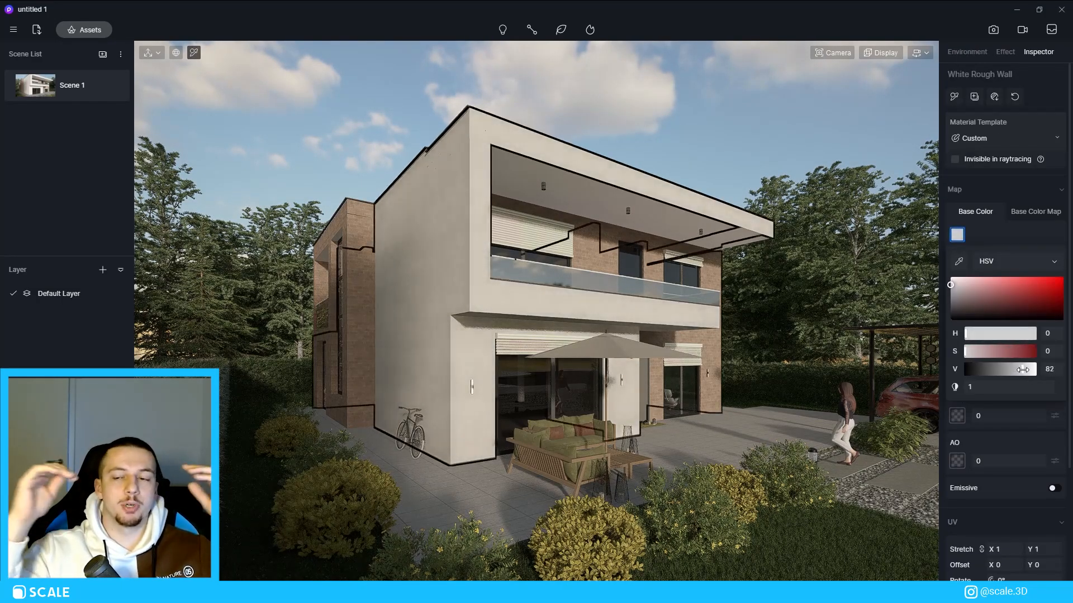
{"action": "left_click", "coordinate": [336, 146]}
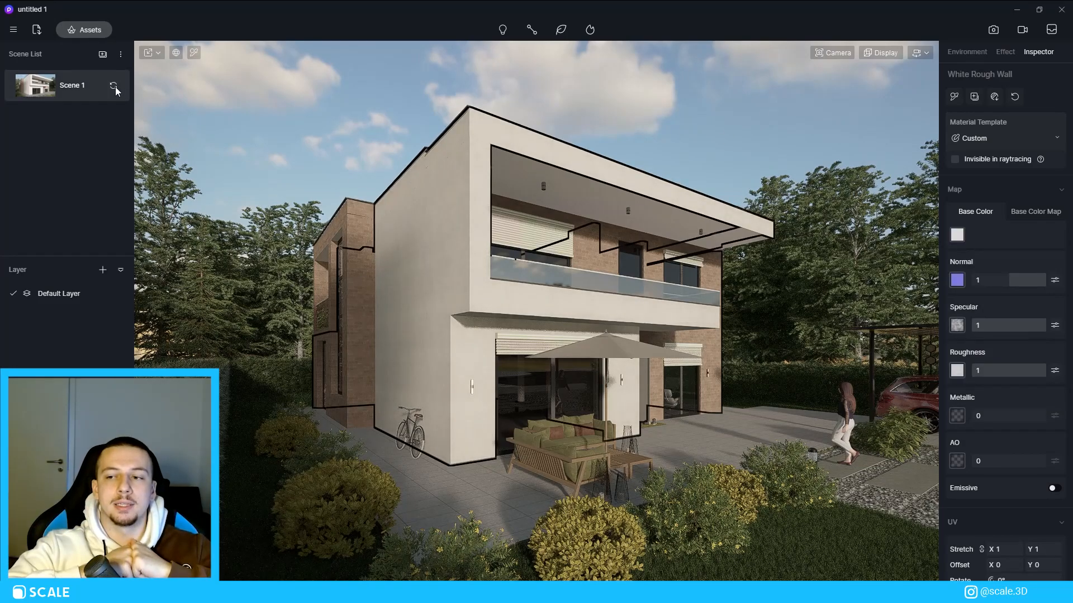
Set the image output to a 16:9 aspect ratio at 1920 × 1080 and start rendering the image.
{"action": "key", "text": "Escape"}
{"action": "left_click", "coordinate": [993, 29]}
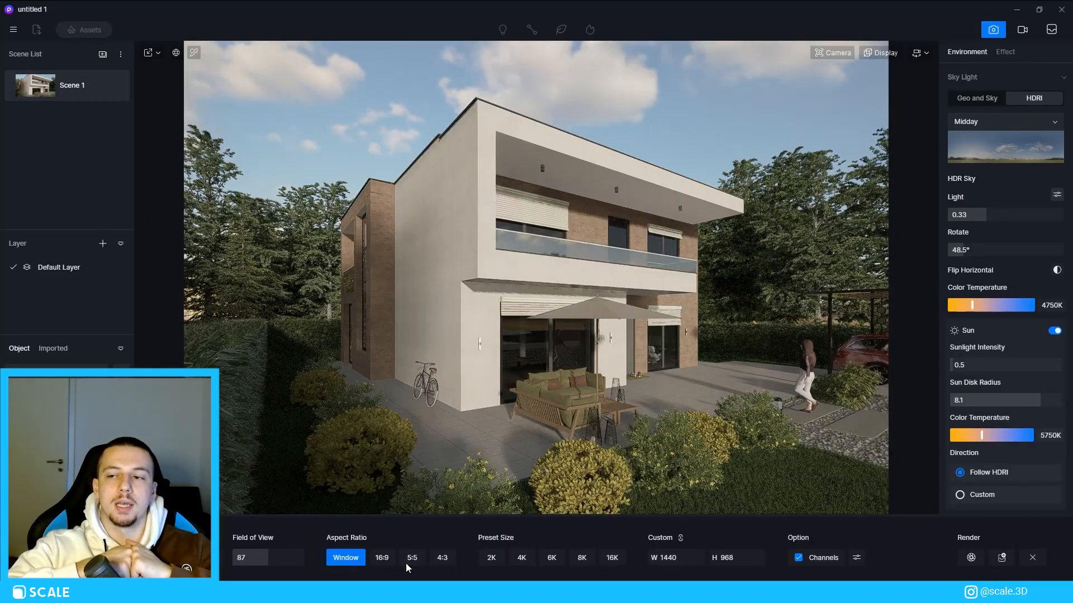
{"action": "left_click", "coordinate": [382, 557]}
{"action": "left_click", "coordinate": [697, 557]}
{"action": "type", "text": "1920"}
{"action": "left_click", "coordinate": [681, 538]}
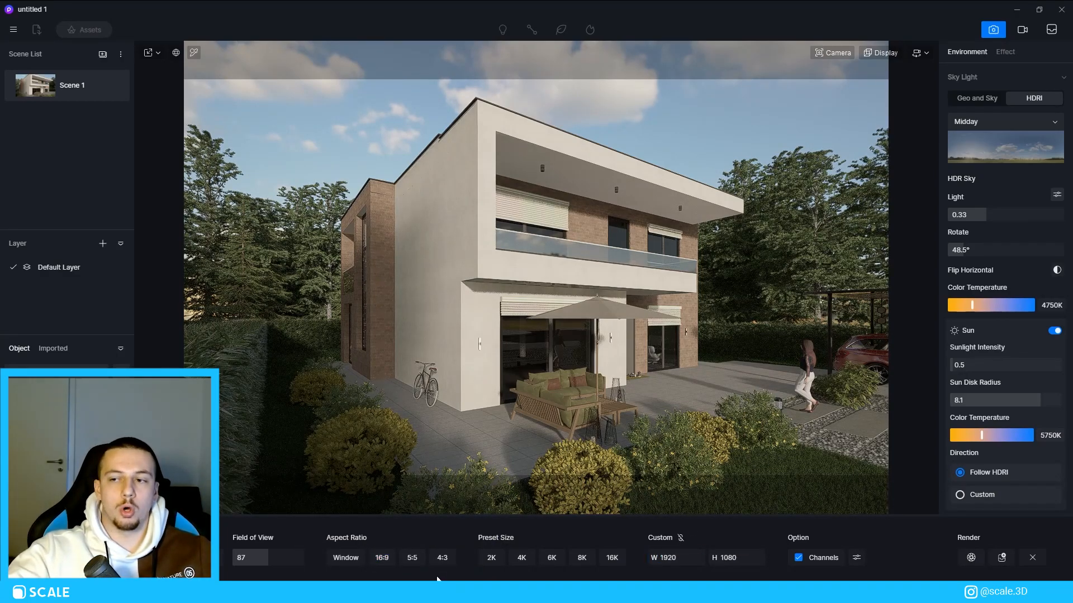
{"action": "left_click", "coordinate": [971, 558]}
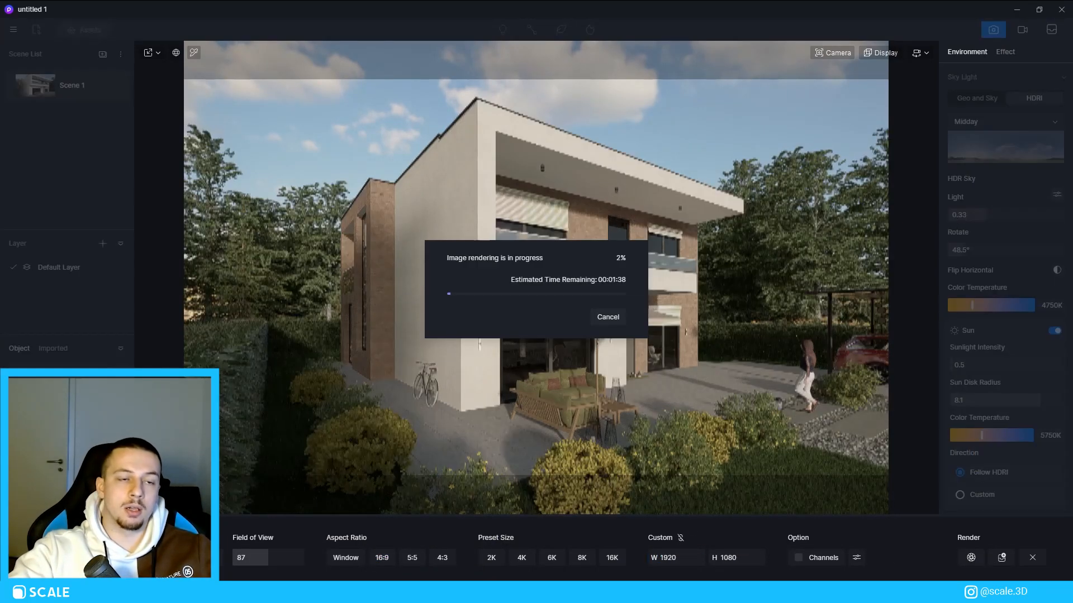